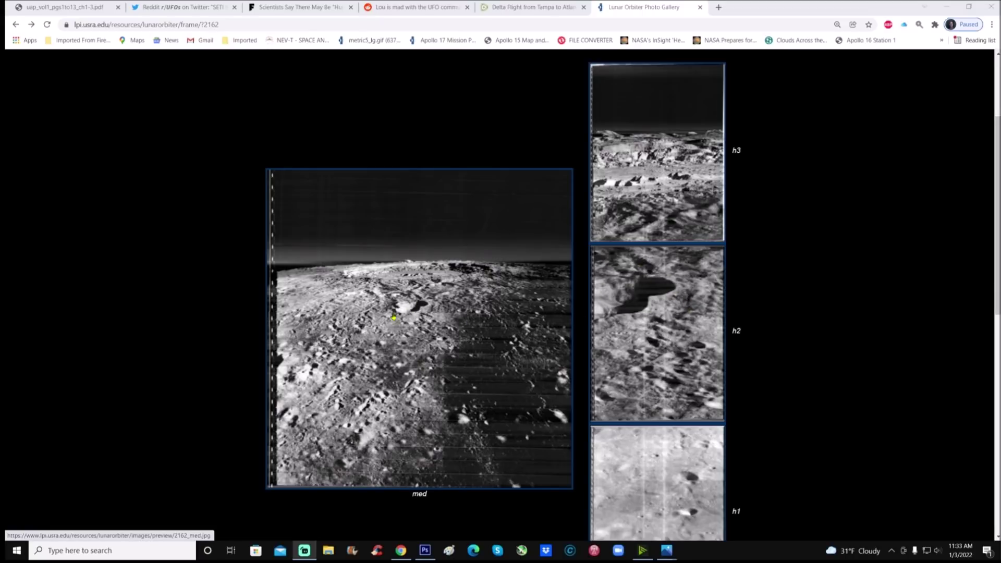
Step: Examine the Frame 2162 photographs, the spacecraft position and illumination data, and the high-resolution plate links in the Lunar Orbiter Photo Gallery
scroll(646, 356, down, 1)
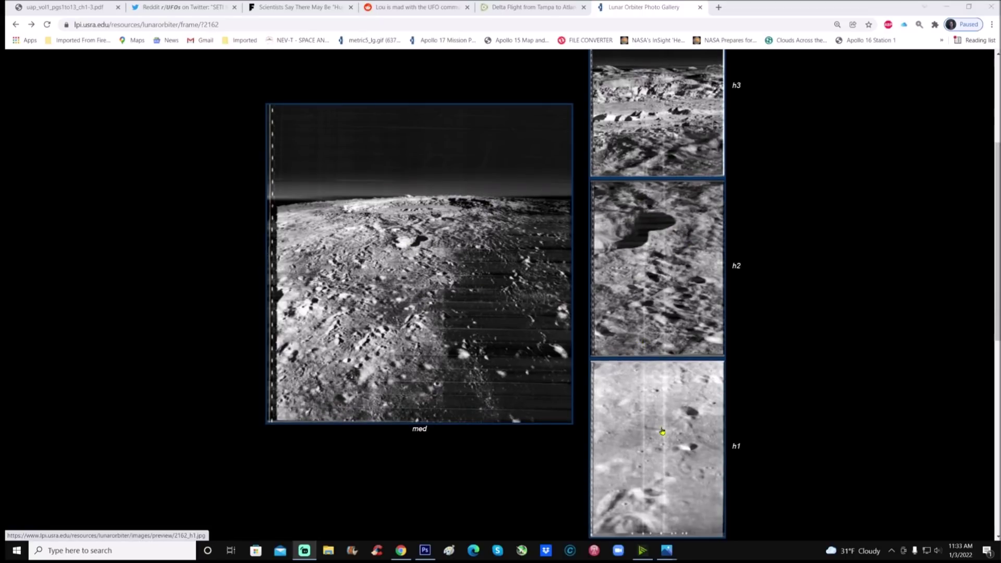
scroll(772, 338, down, 1)
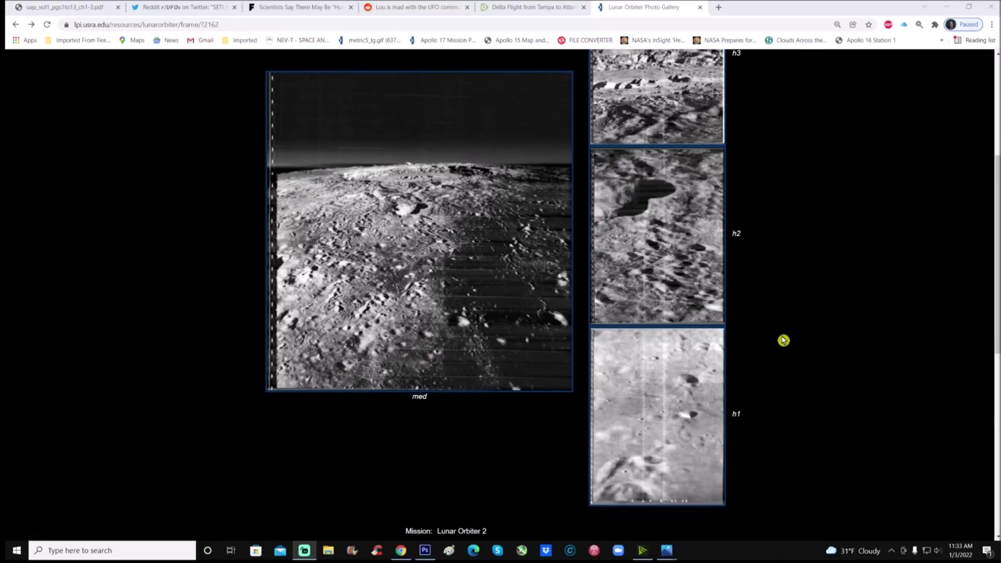
scroll(777, 303, up, 2)
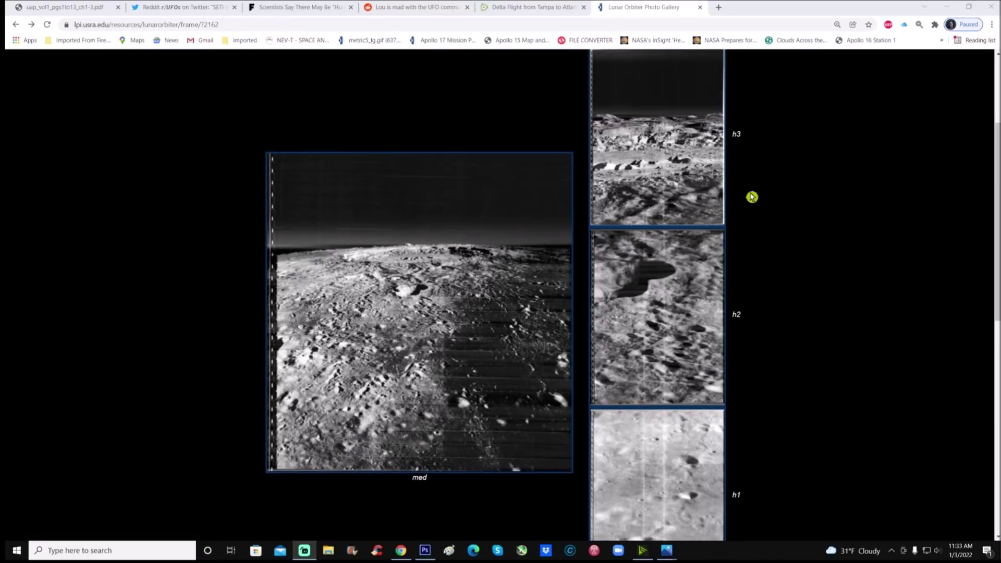
scroll(804, 290, down, 8)
scroll(686, 365, up, 1)
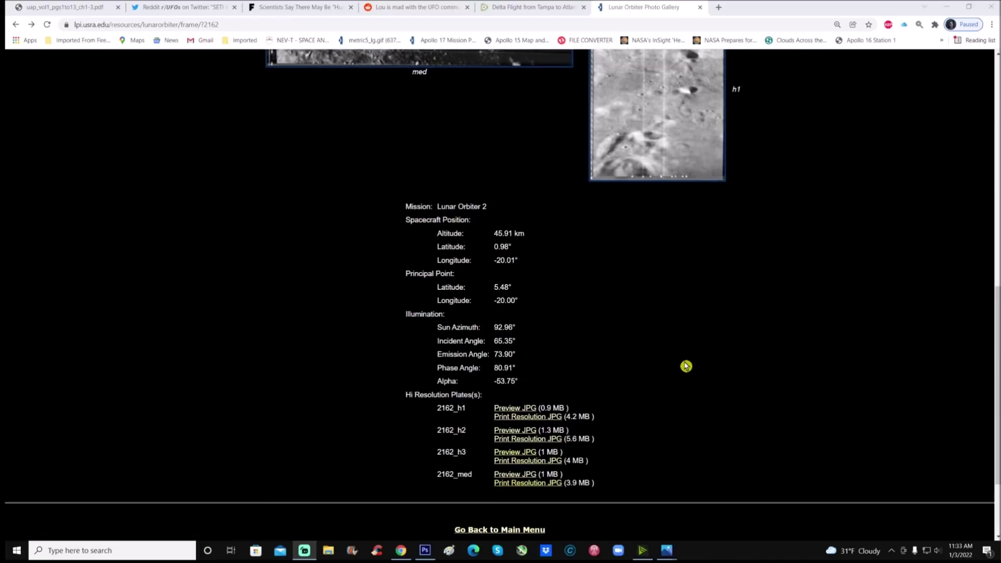
scroll(626, 380, down, 1)
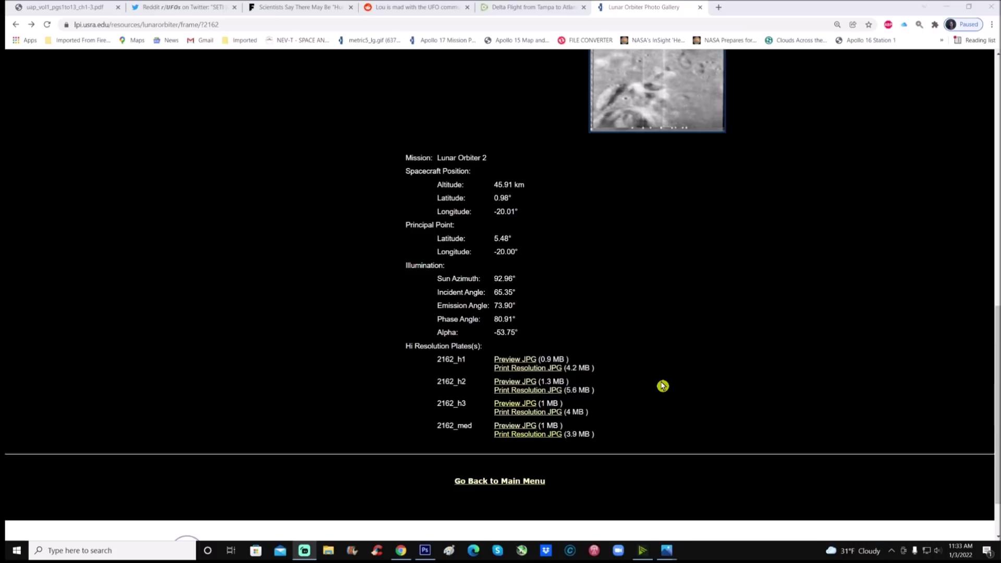
scroll(678, 354, up, 6)
scroll(774, 222, up, 1)
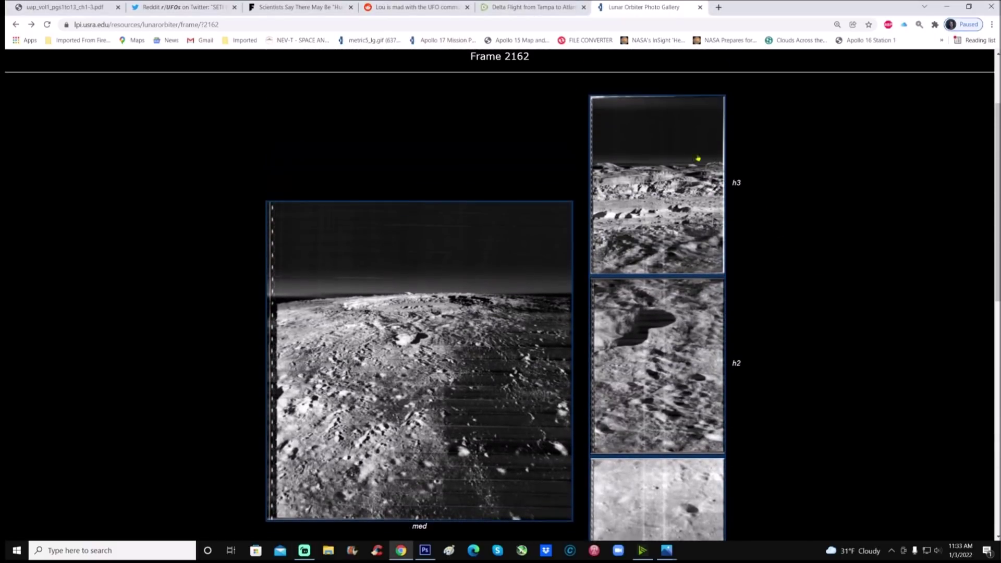
scroll(660, 202, up, 1)
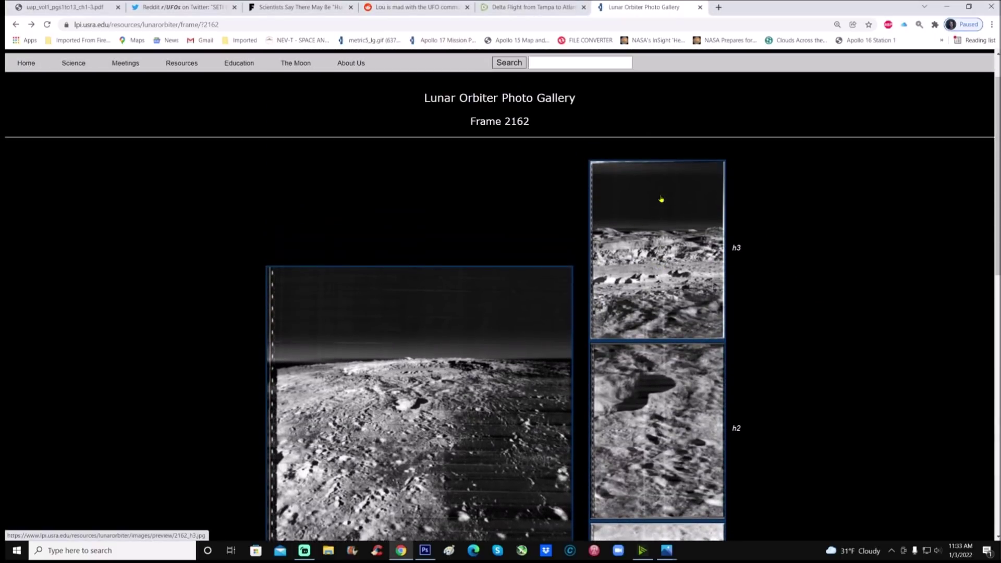
scroll(796, 228, down, 1)
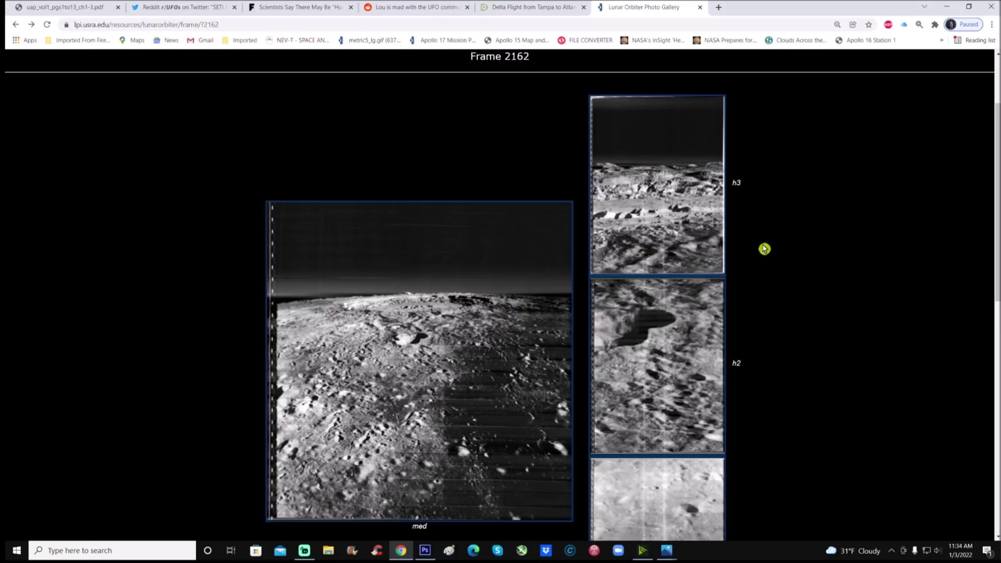
Step: Switch to Photoshop and compare the initial 2162_h3.jpg state and Snapshot 1 with the ORIGINAL RGB snapshot
click(425, 550)
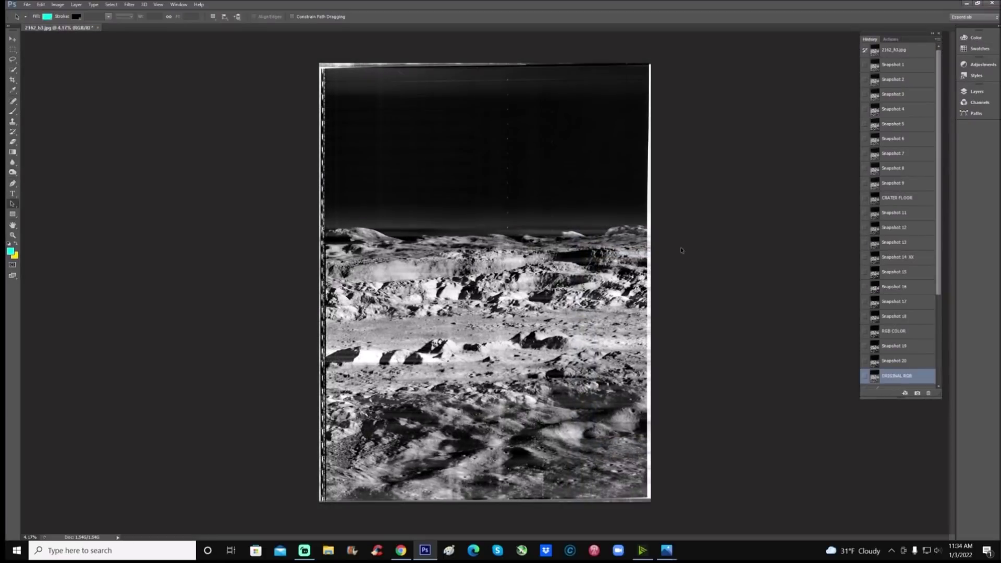
click(904, 50)
click(908, 67)
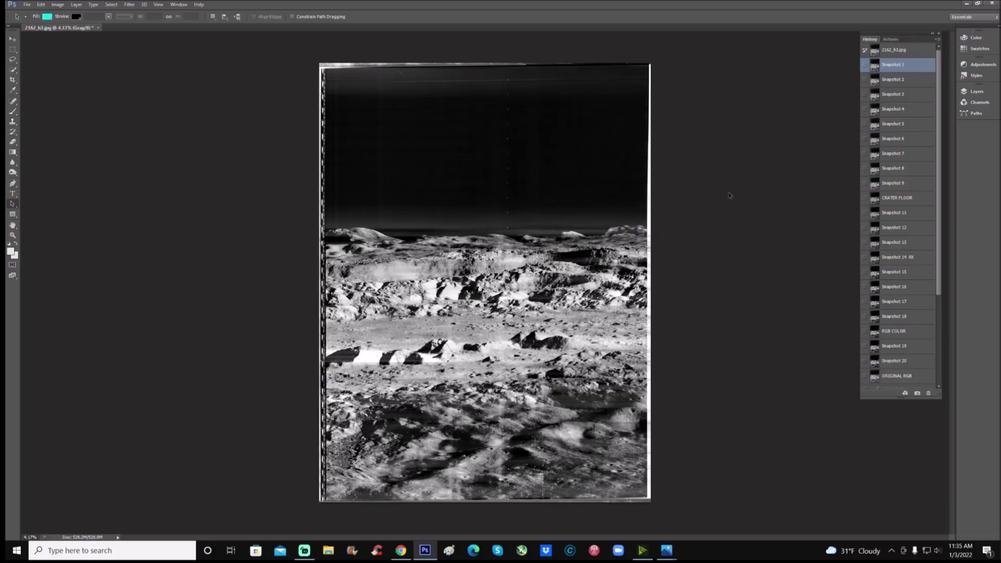
key(shift+ctrl+z)
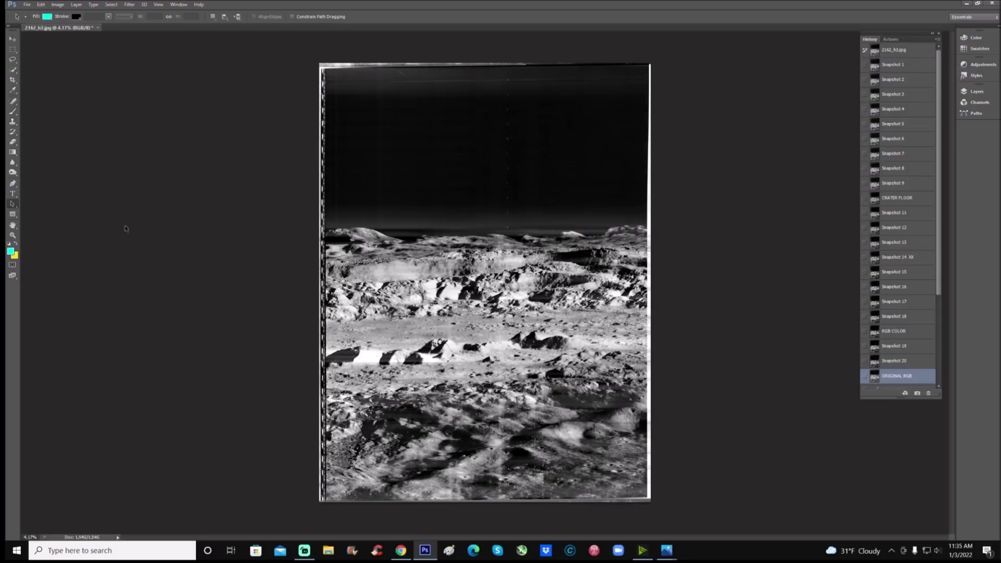
Step: Brush several cyan strokes down the slope of the low hill just below the lunar horizon, beneath the bright vertical specks
click(13, 235)
drag(337, 193, 363, 168)
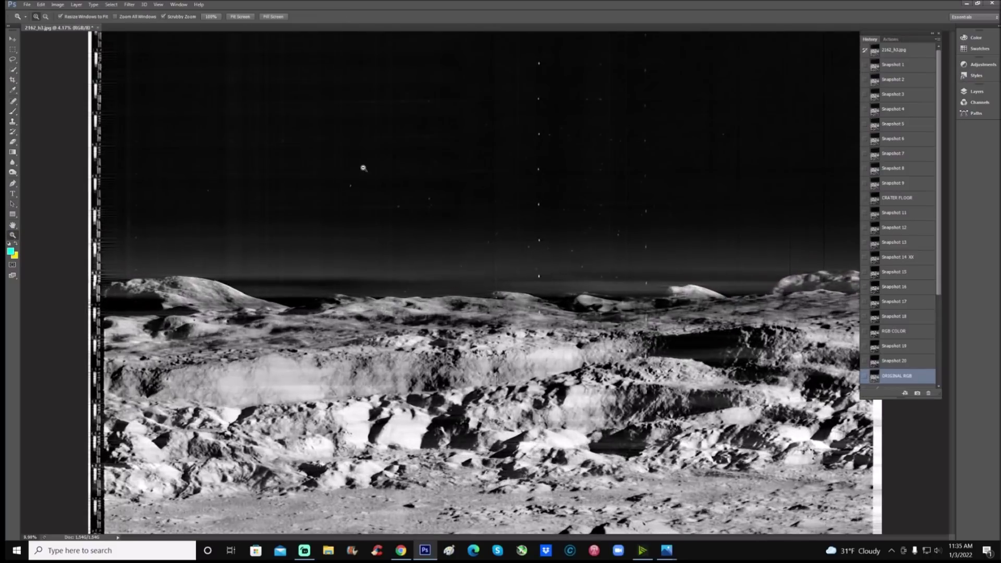
drag(593, 219, 595, 230)
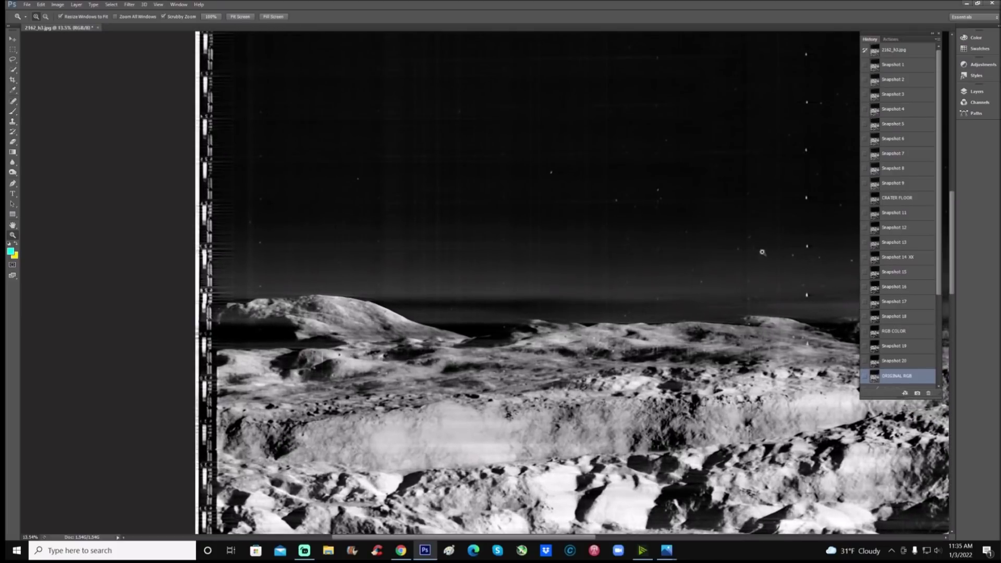
drag(896, 36, 903, 37)
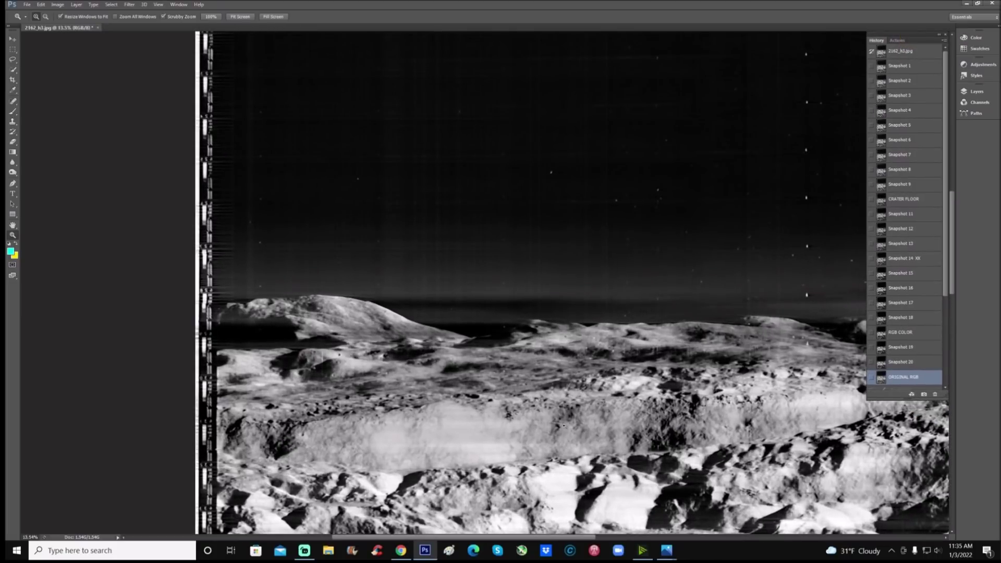
drag(575, 538, 652, 527)
drag(454, 285, 485, 284)
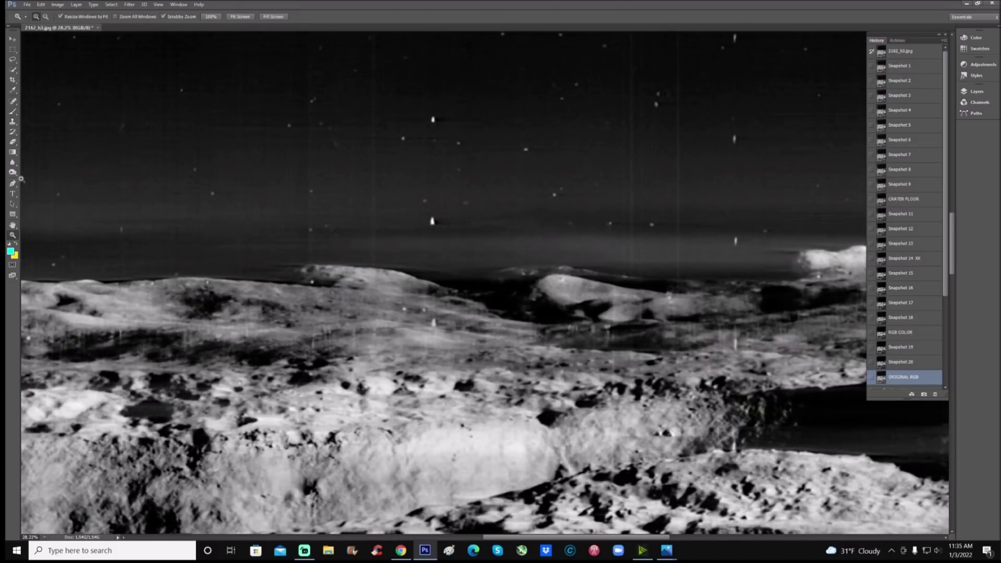
click(13, 111)
drag(292, 290, 459, 338)
drag(390, 297, 499, 324)
drag(352, 314, 516, 343)
drag(370, 278, 495, 309)
mouse_move(382, 297)
mouse_down()
mouse_move(497, 336)
mouse_move(498, 320)
mouse_up()
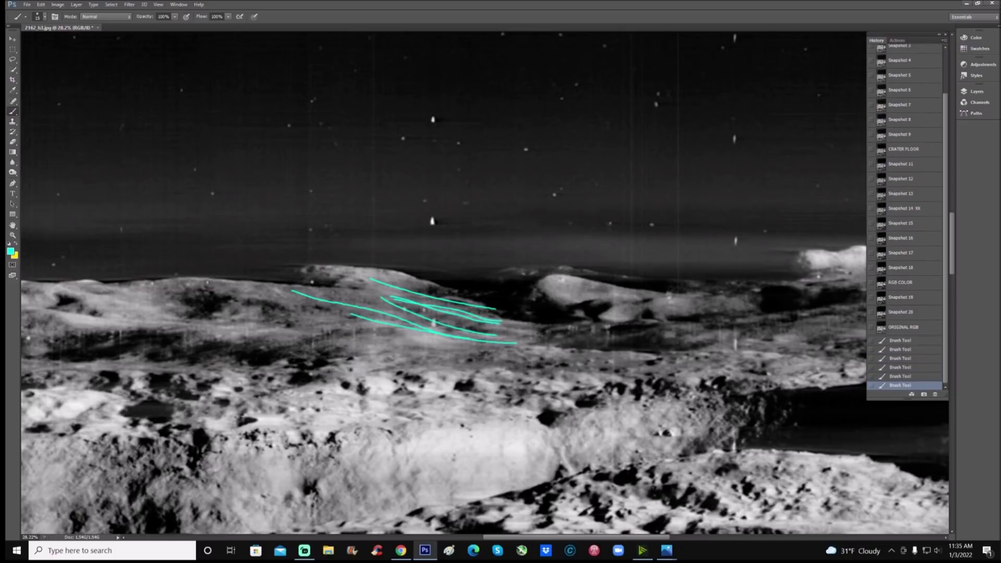
Step: Circle a patch of the bright crater wall in cyan and brush six short strokes across the terrain above and left of it
scroll(485, 365, left, 10)
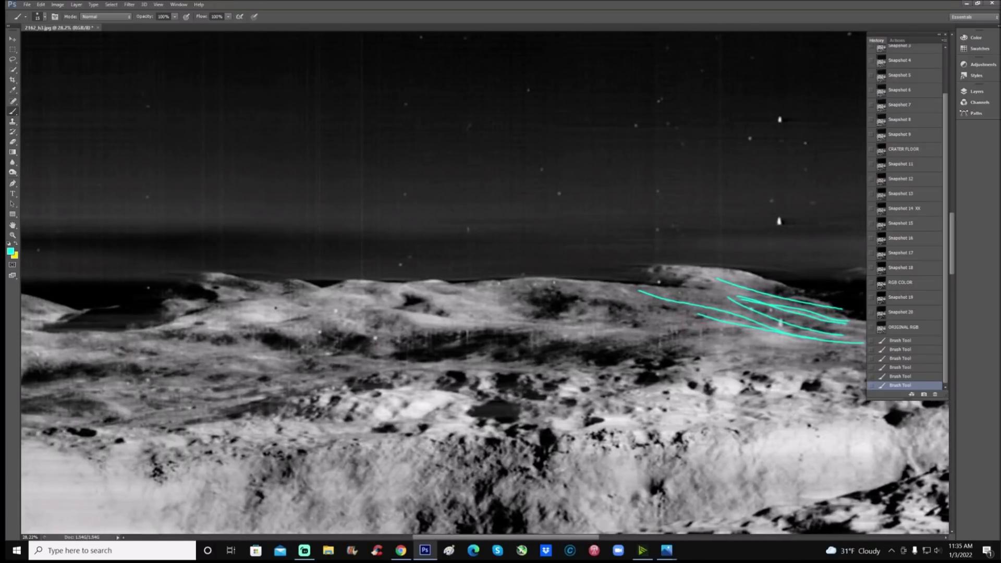
mouse_move(353, 415)
mouse_down()
mouse_move(264, 444)
mouse_move(444, 462)
mouse_move(415, 425)
mouse_up()
drag(484, 538, 399, 537)
drag(626, 354, 681, 341)
drag(576, 348, 638, 339)
drag(514, 346, 581, 334)
drag(563, 375, 618, 357)
drag(576, 396, 629, 381)
drag(581, 415, 615, 402)
Step: Brush four cyan strokes across the plain below the large hill near the photograph's left edge
drag(340, 384, 449, 377)
drag(362, 414, 442, 395)
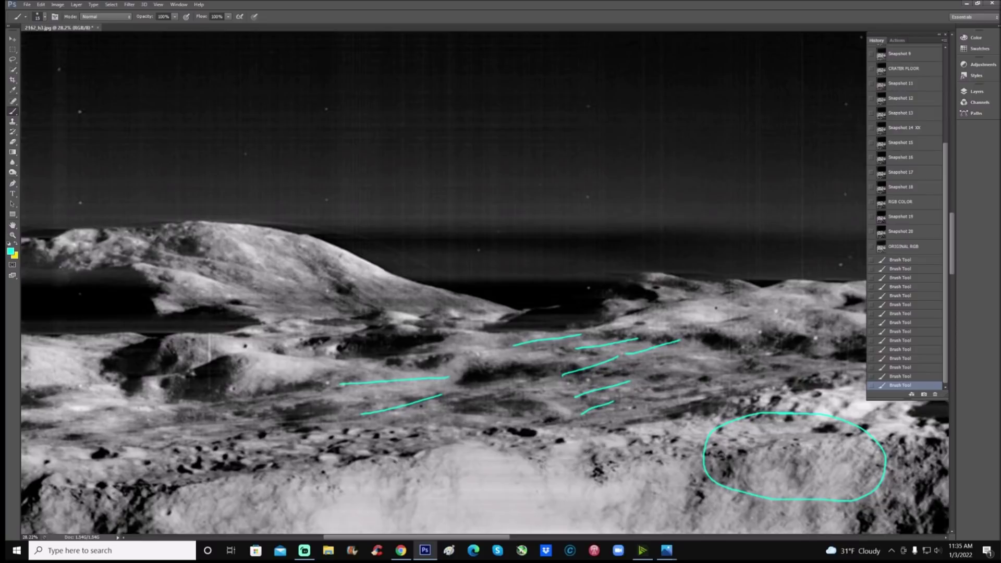
drag(499, 537, 450, 537)
drag(431, 415, 502, 408)
drag(445, 428, 511, 419)
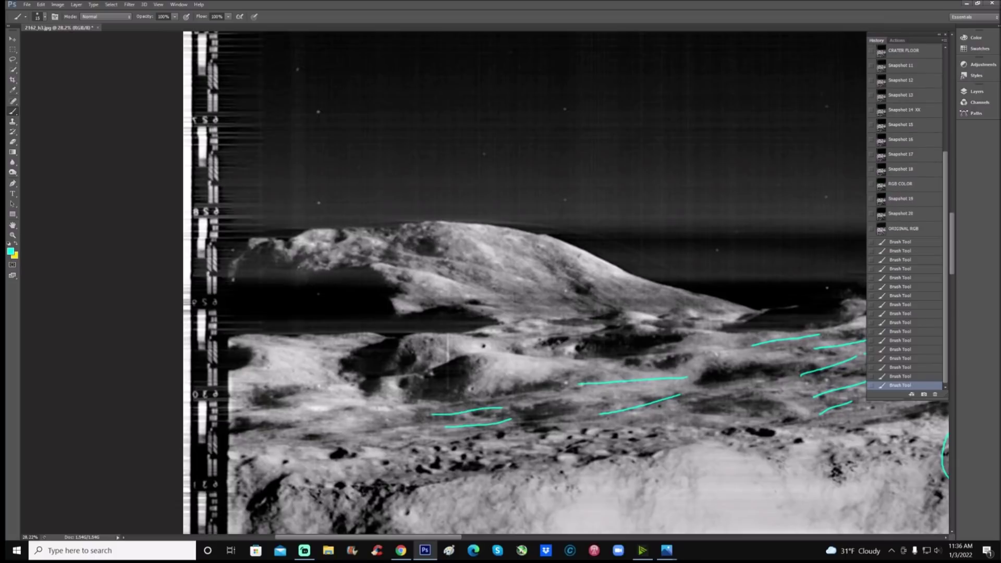
Step: Look over the terrain near the photograph's right edge and restore the ORIGINAL RGB snapshot to clear the brush marks
drag(431, 537, 525, 537)
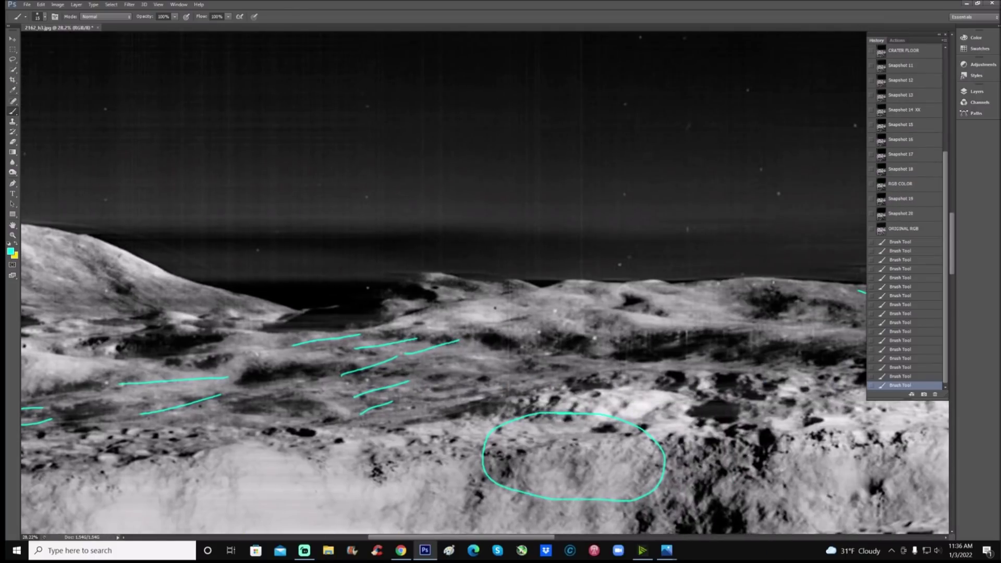
drag(949, 267, 944, 447)
drag(540, 537, 748, 528)
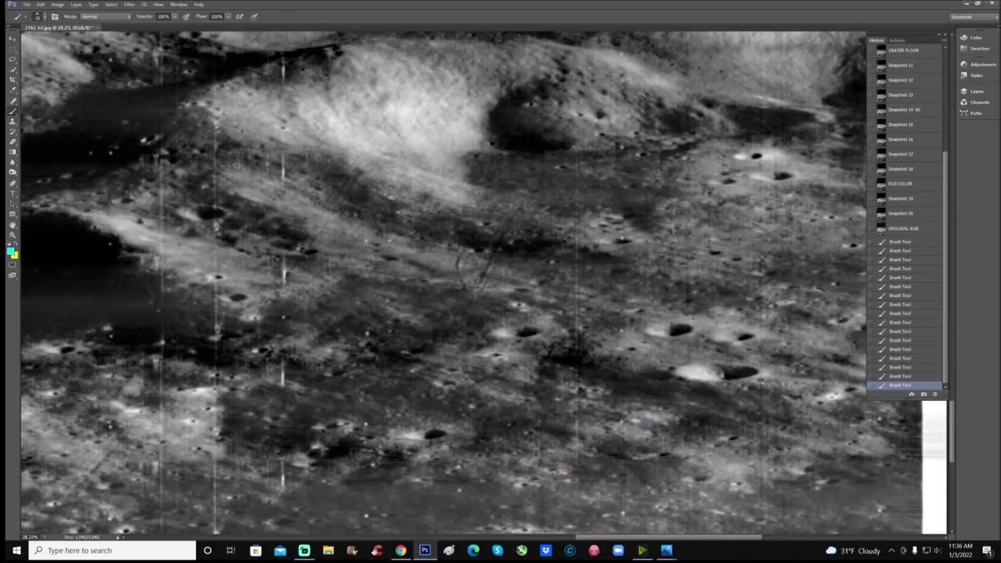
scroll(483, 283, up, 3)
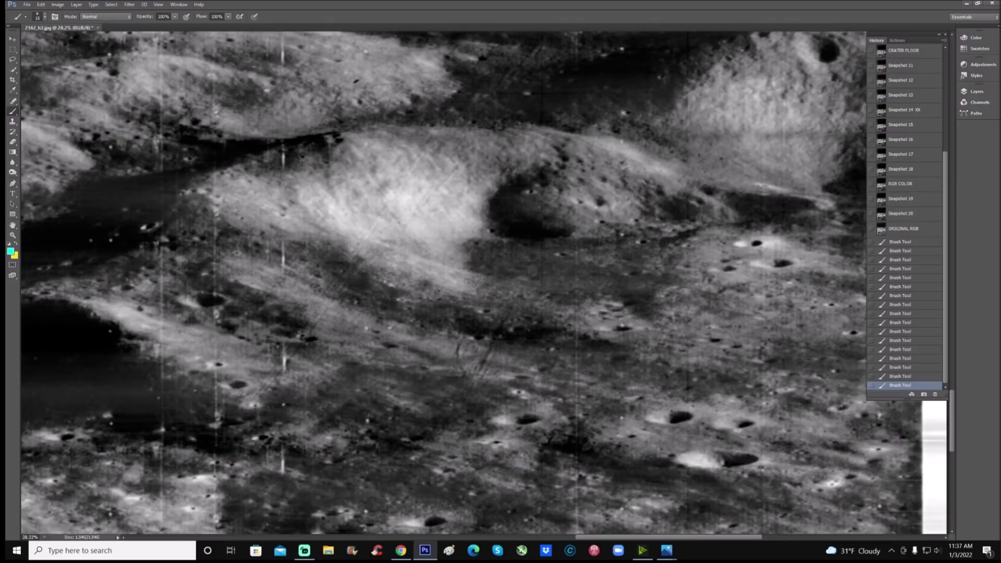
click(904, 229)
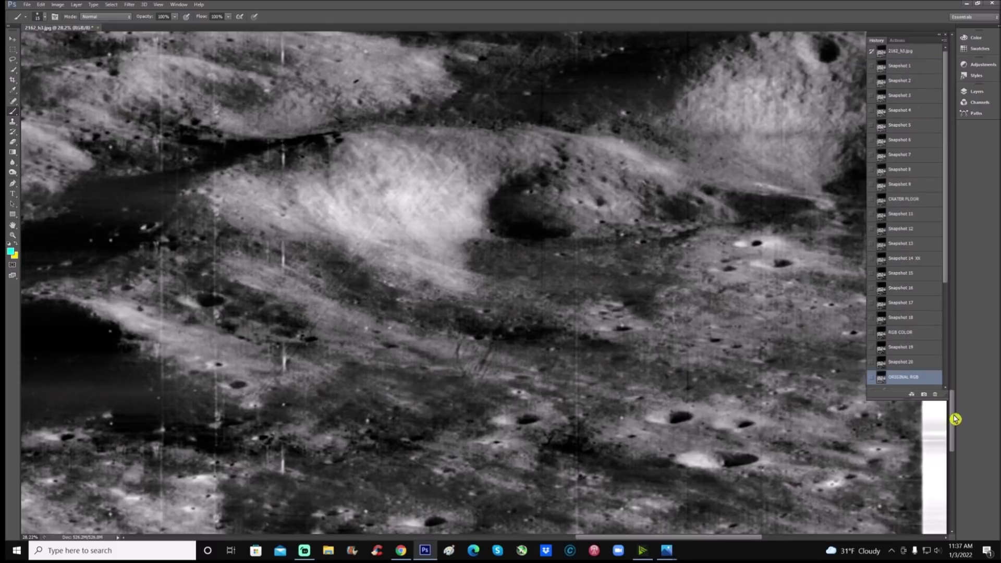
Step: Mark the bright rounded hill below the horizon with a cyan arrow and small outlines, and trace wavy lines beneath it
drag(954, 417, 893, 262)
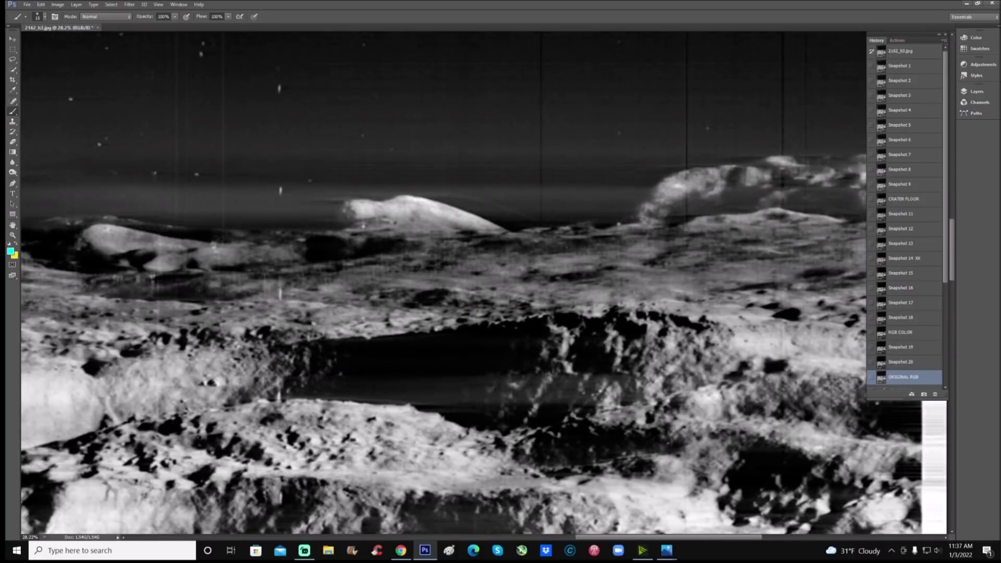
drag(613, 537, 335, 537)
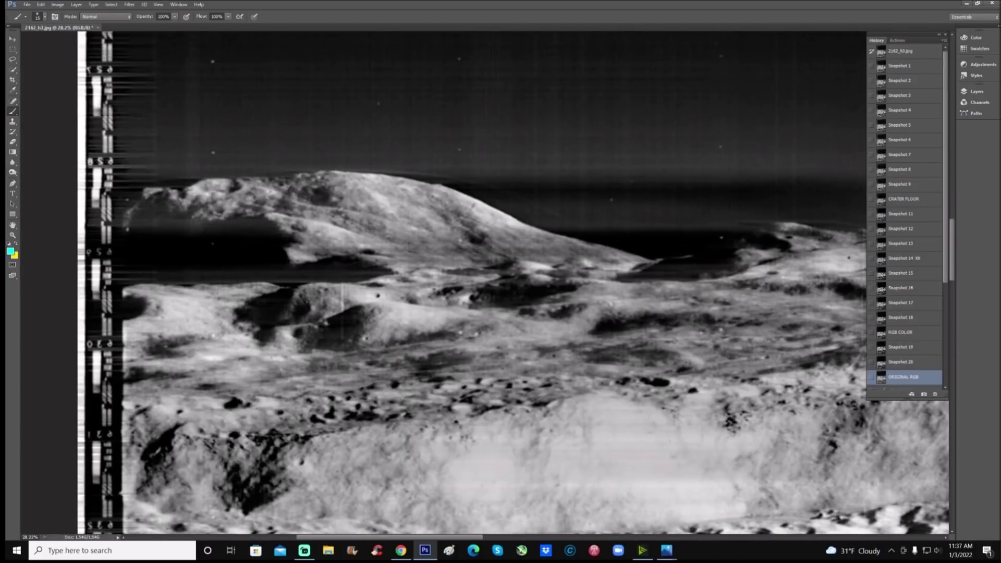
scroll(513, 283, down, 2)
drag(392, 538, 595, 537)
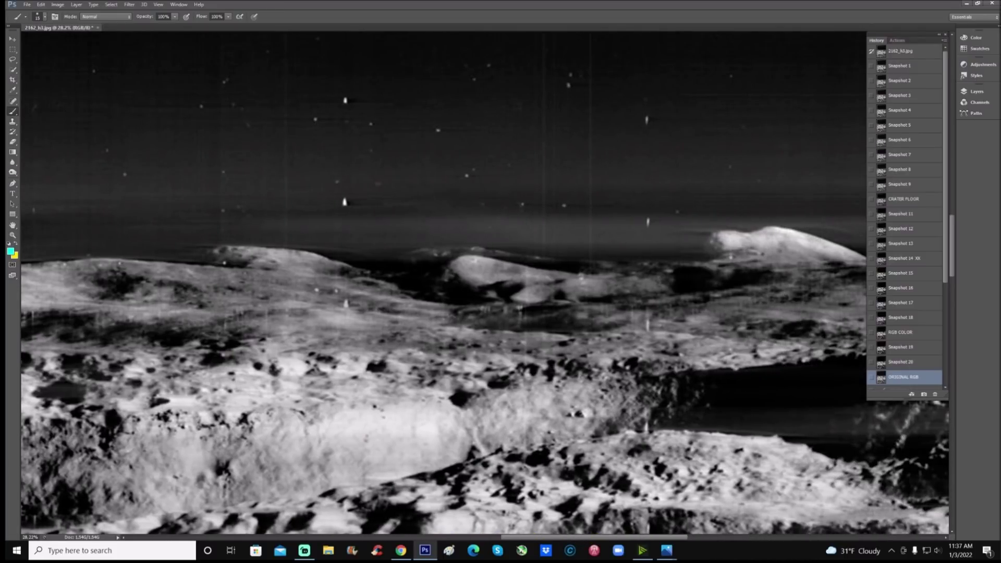
key(ctrl+plus)
key(ctrl+plus)
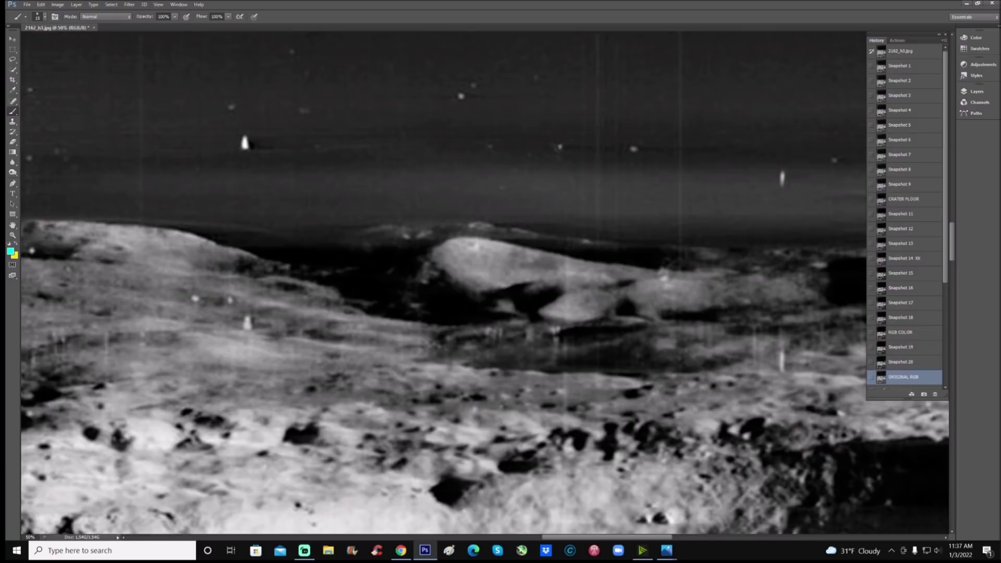
mouse_move(508, 182)
mouse_down()
mouse_move(485, 265)
mouse_move(495, 262)
mouse_move(473, 278)
mouse_up()
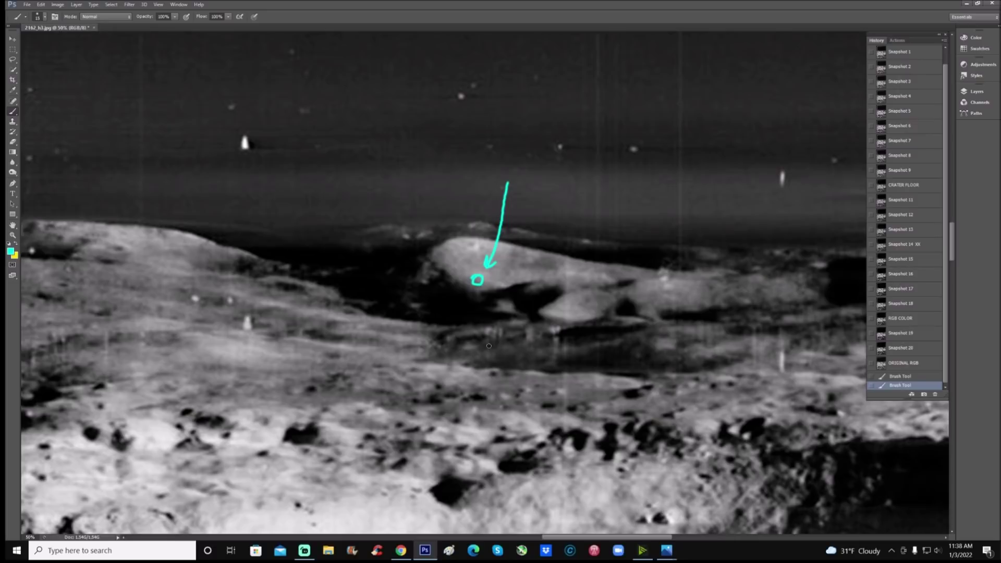
drag(469, 345, 648, 331)
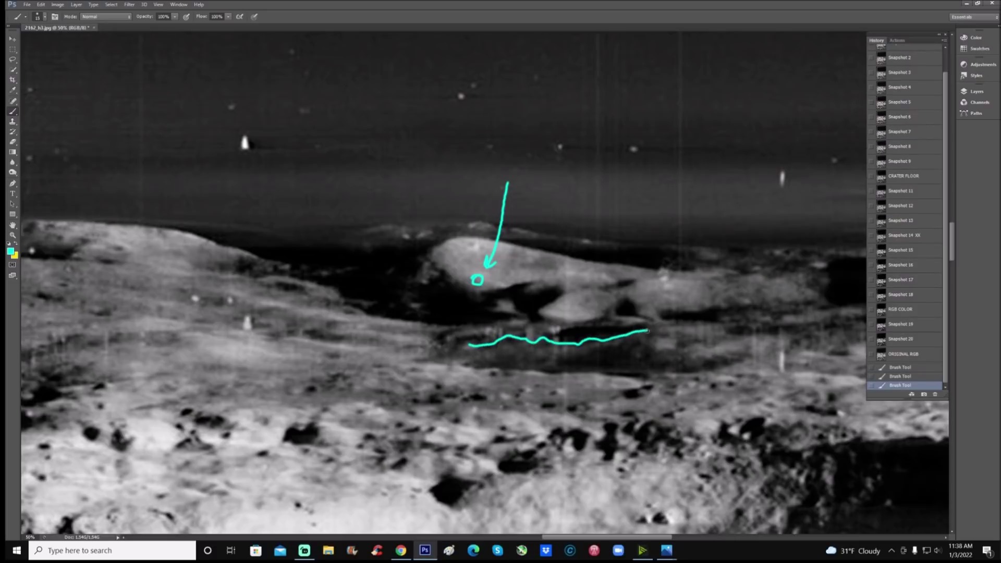
mouse_move(494, 376)
mouse_down()
mouse_move(600, 353)
mouse_move(649, 360)
mouse_move(834, 332)
mouse_up()
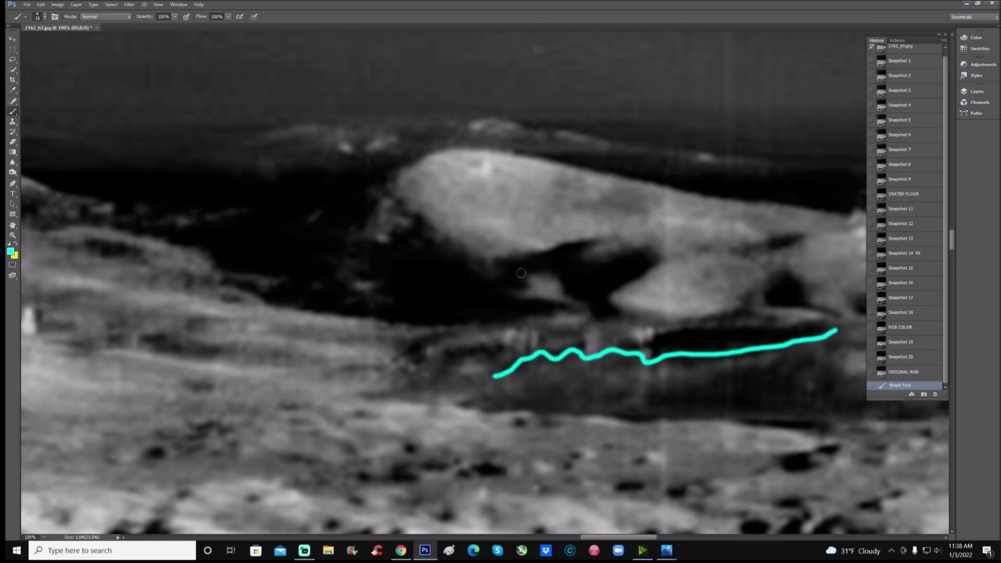
mouse_move(494, 227)
mouse_down()
mouse_move(478, 241)
mouse_move(501, 230)
mouse_move(488, 228)
mouse_up()
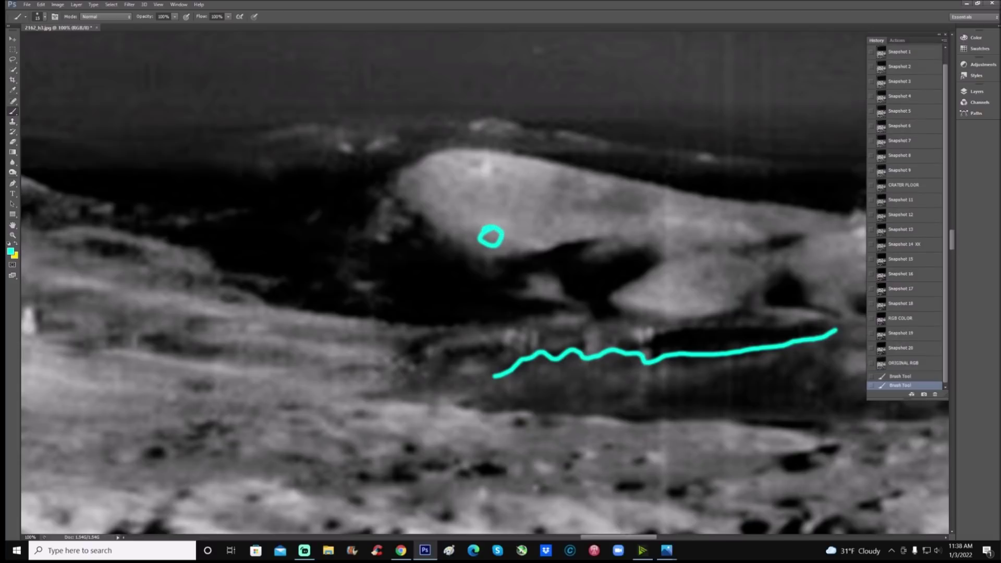
Step: Circle and outline the dark shape on the slope left of the bright hill, and restore the ORIGINAL RGB snapshot
scroll(485, 282, left, 5)
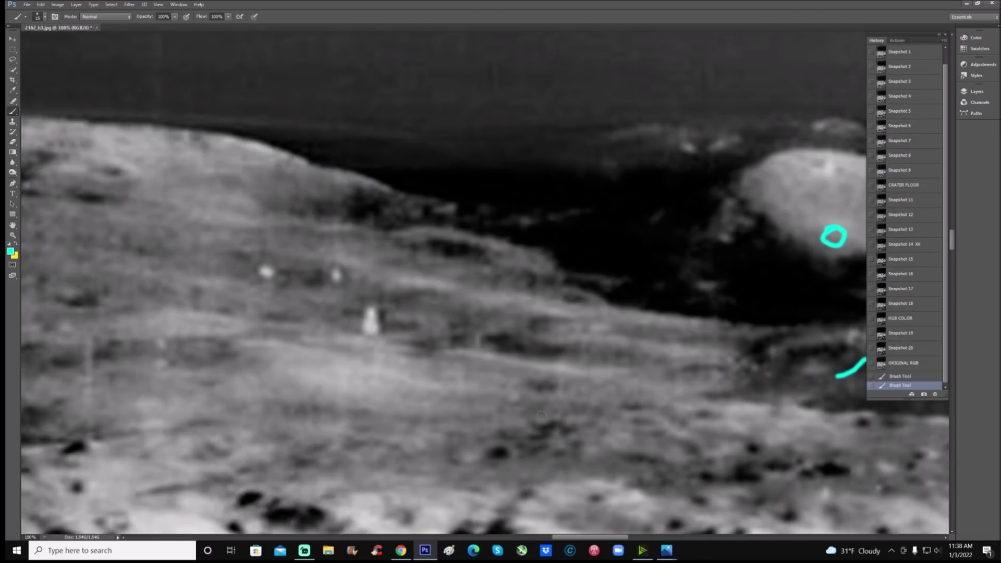
mouse_move(534, 259)
mouse_down()
mouse_move(450, 267)
mouse_move(424, 313)
mouse_move(464, 374)
mouse_move(566, 379)
mouse_move(628, 306)
mouse_move(589, 271)
mouse_move(529, 260)
mouse_up()
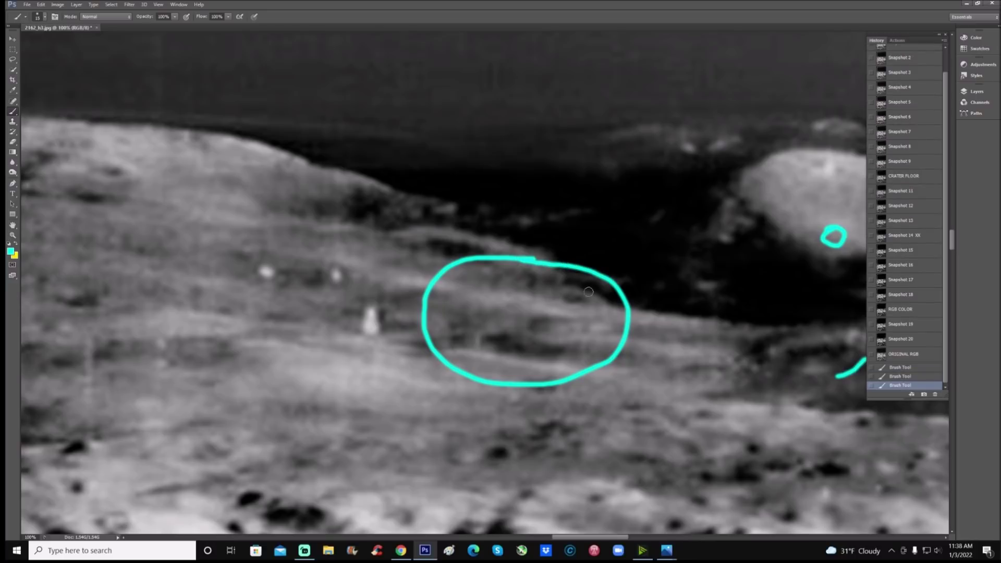
mouse_move(575, 288)
mouse_down()
mouse_move(602, 298)
mouse_move(604, 312)
mouse_move(546, 313)
mouse_move(532, 326)
mouse_move(555, 342)
mouse_move(586, 340)
mouse_move(576, 348)
mouse_move(547, 356)
mouse_move(511, 334)
mouse_move(487, 335)
mouse_move(485, 349)
mouse_move(484, 336)
mouse_move(462, 346)
mouse_move(489, 290)
mouse_move(511, 279)
mouse_move(580, 290)
mouse_up()
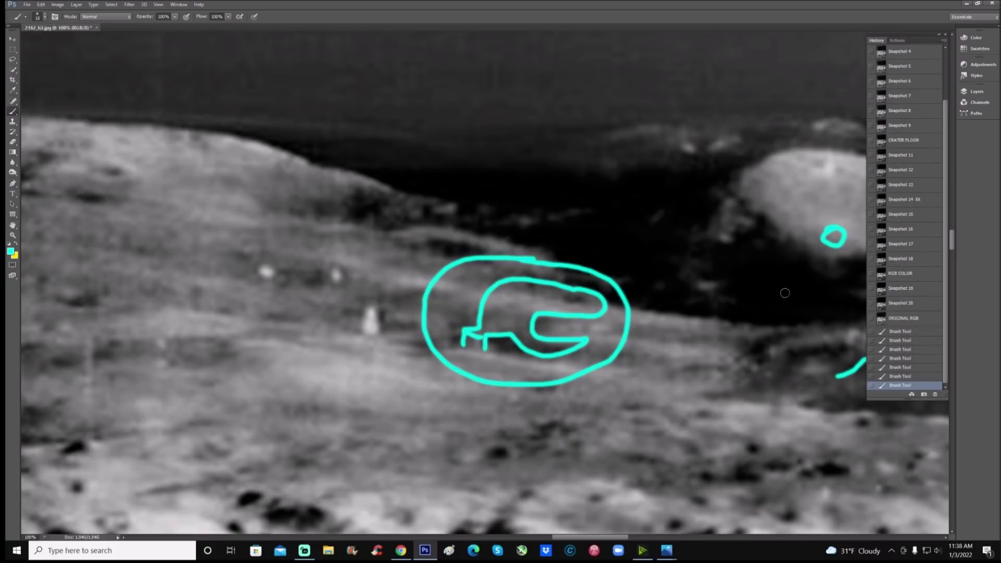
click(893, 321)
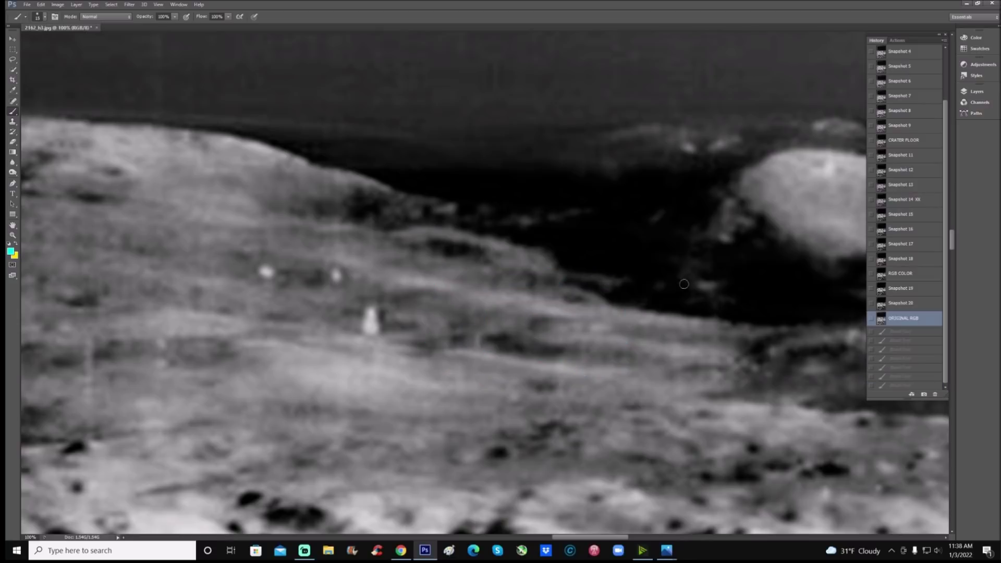
Step: Brush a cyan double-arched line over the plain below the hill on the horizon, and restore the ORIGINAL RGB snapshot
key(ctrl+minus)
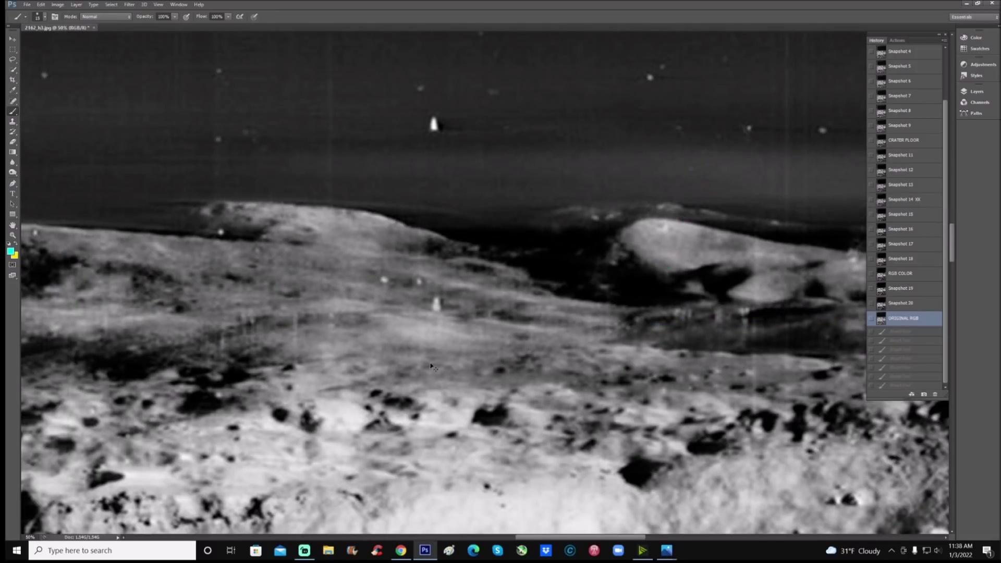
key(ctrl+plus)
mouse_move(220, 400)
mouse_down()
mouse_move(313, 378)
mouse_move(345, 382)
mouse_up()
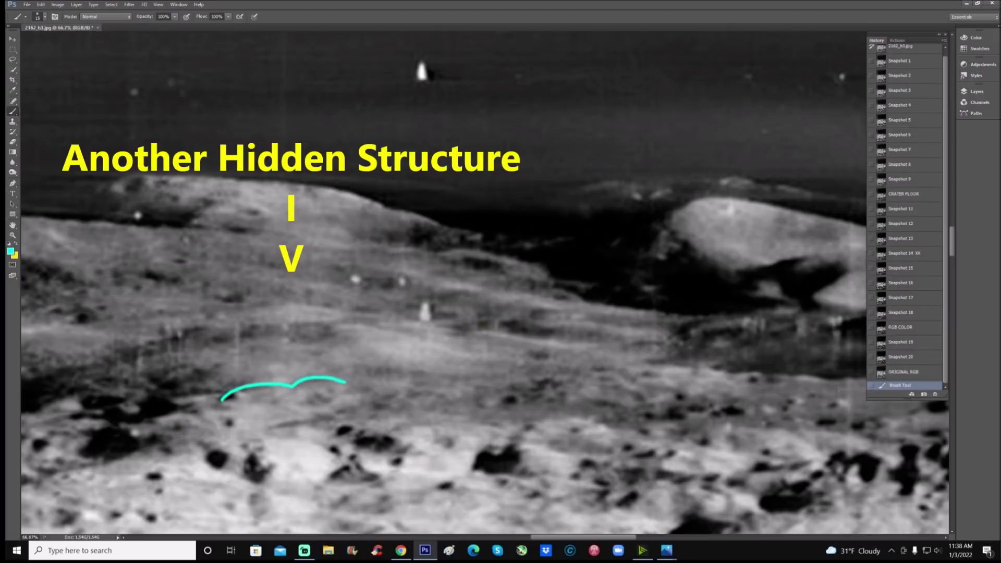
click(892, 376)
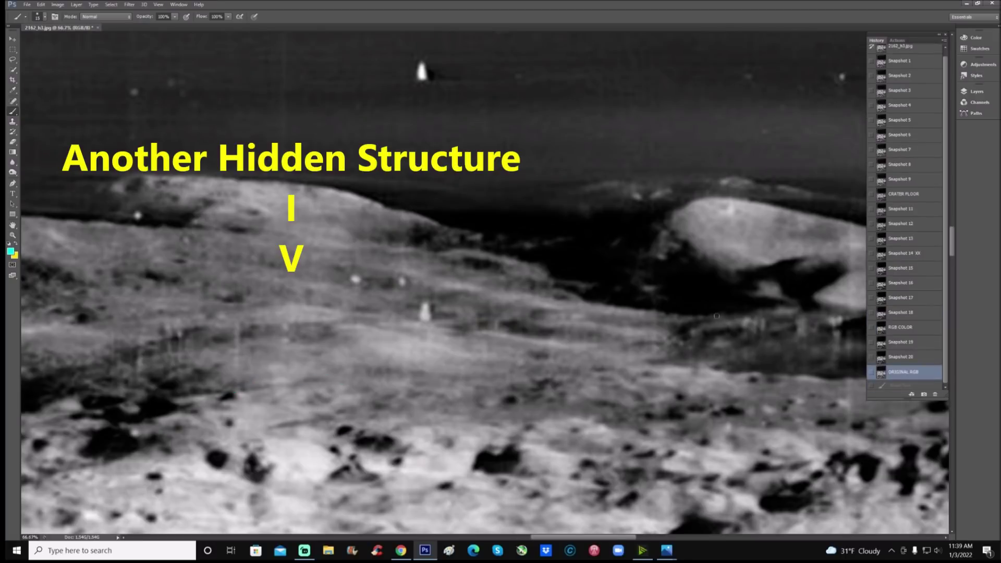
Step: Draw two nested cyan circles and a trailing line at the dark band below the black valley, and a larger oval on the nearby plain
drag(618, 538, 609, 539)
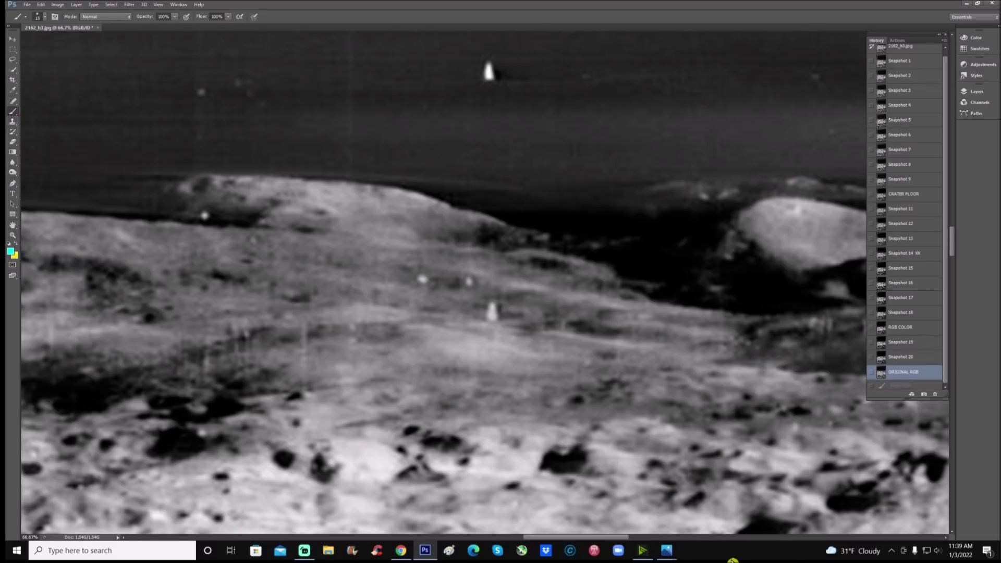
drag(620, 539, 351, 519)
scroll(448, 404, down, 5)
scroll(448, 405, down, 3)
click(454, 537)
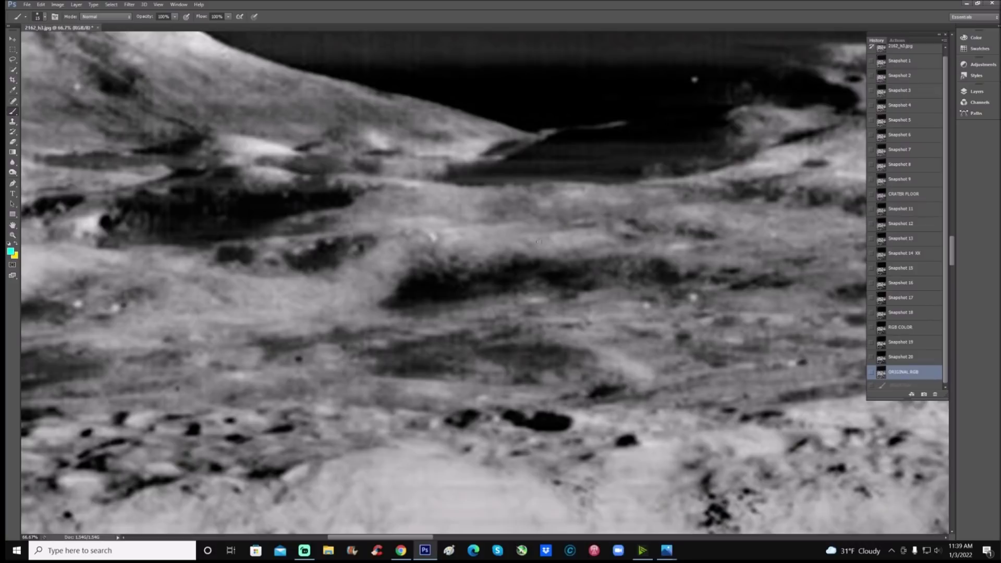
mouse_move(449, 207)
mouse_down()
mouse_move(416, 241)
mouse_move(423, 277)
mouse_move(458, 289)
mouse_move(503, 283)
mouse_move(518, 258)
mouse_move(504, 221)
mouse_move(470, 203)
mouse_move(434, 206)
mouse_move(458, 234)
mouse_move(435, 238)
mouse_move(435, 262)
mouse_move(450, 273)
mouse_move(485, 272)
mouse_move(502, 256)
mouse_move(493, 236)
mouse_move(469, 232)
mouse_move(543, 261)
mouse_move(636, 258)
mouse_up()
scroll(636, 258, right, 5)
mouse_move(528, 296)
mouse_down()
mouse_move(413, 359)
mouse_move(531, 394)
mouse_move(569, 319)
mouse_move(527, 297)
mouse_up()
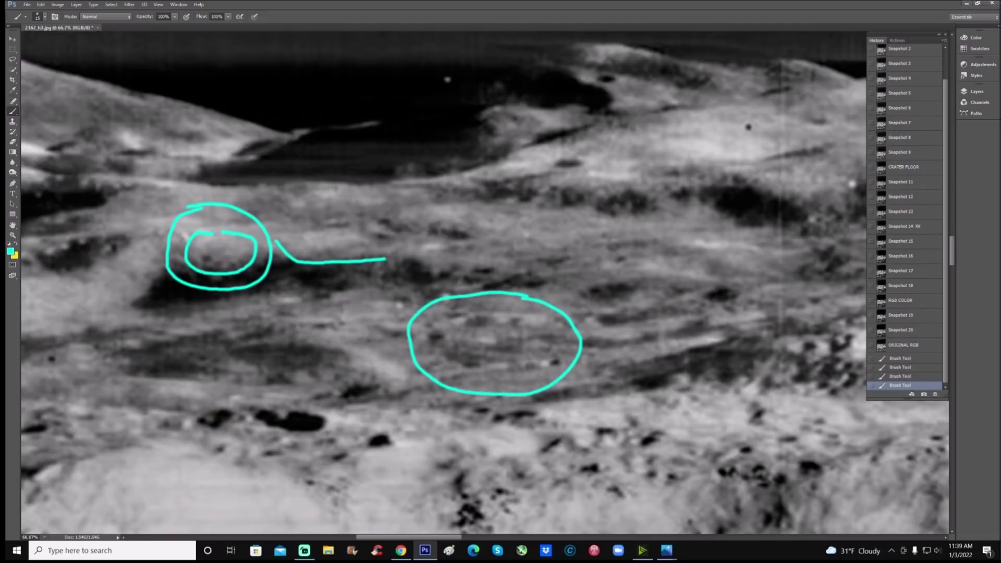
Step: Add a small arrow inside the large oval and several downward strokes beside it, and restore the ORIGINAL RGB snapshot
drag(506, 335, 557, 336)
drag(553, 226, 550, 313)
drag(589, 228, 597, 281)
drag(619, 234, 619, 326)
drag(621, 267, 583, 415)
drag(587, 326, 553, 414)
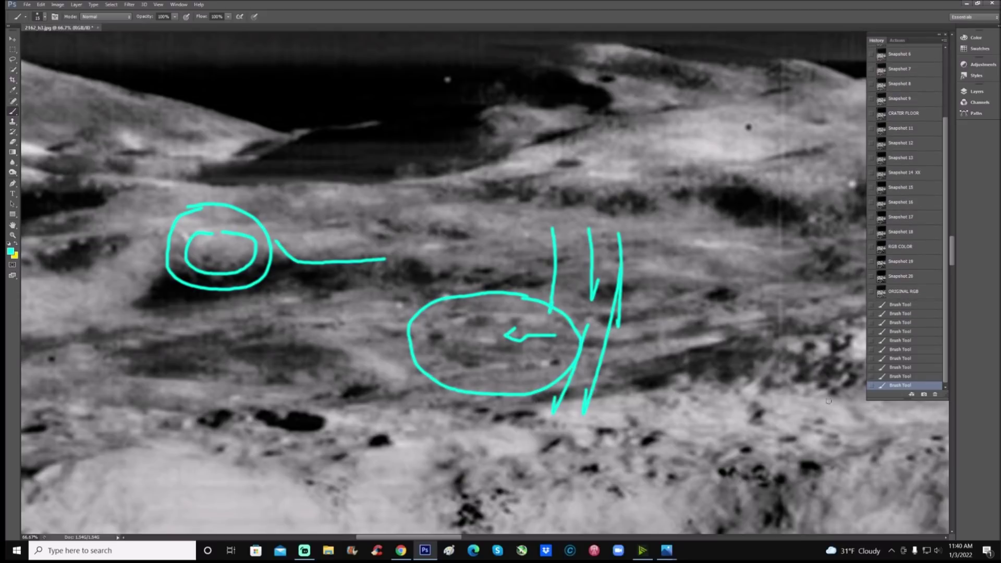
click(902, 292)
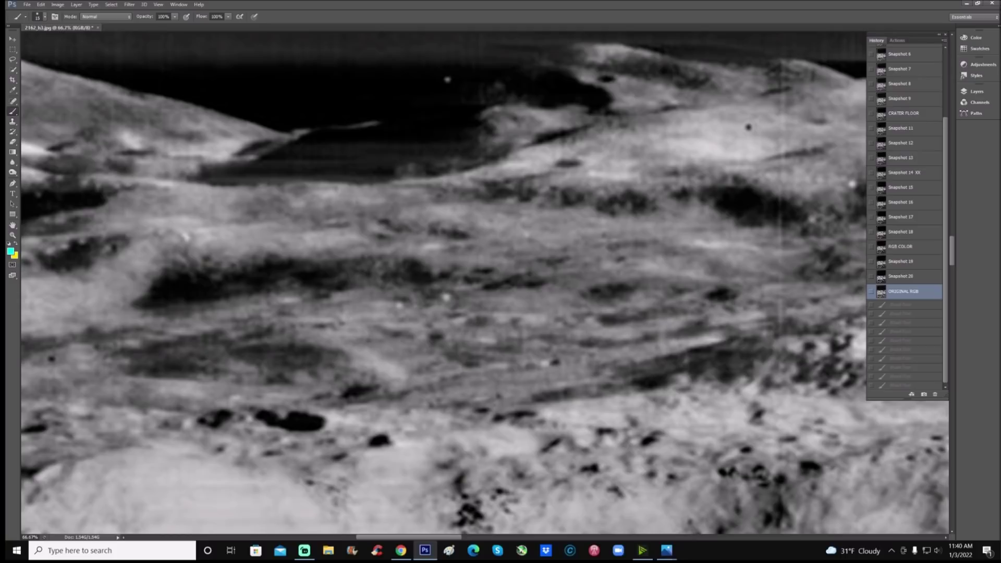
Step: On the darker RGB version, circle five bright features below the large hill in cyan and add a downward arrow near its foot
drag(447, 537, 393, 536)
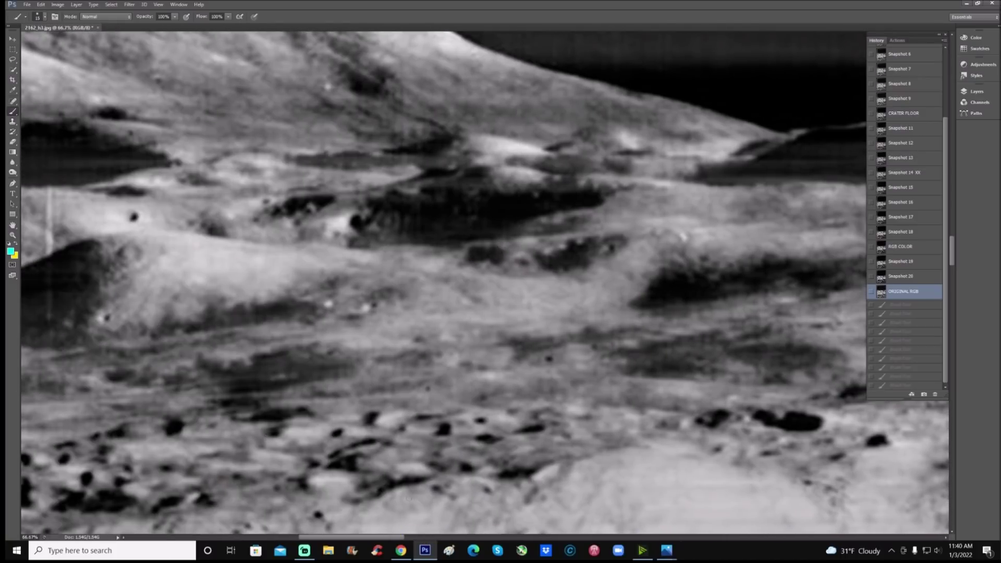
scroll(408, 499, down, 3)
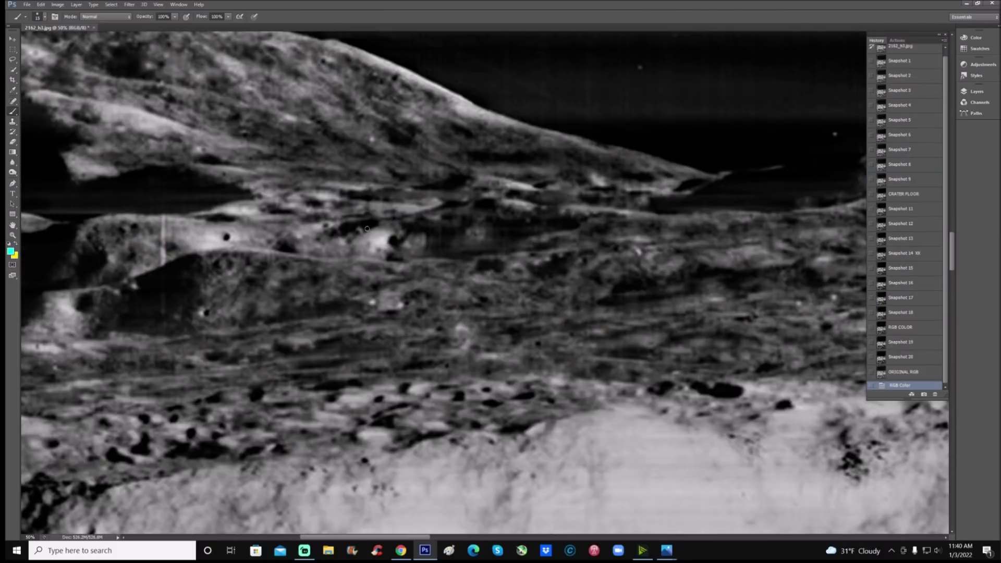
mouse_move(366, 214)
mouse_down()
mouse_move(340, 240)
mouse_move(376, 271)
mouse_move(408, 252)
mouse_move(397, 218)
mouse_move(372, 212)
mouse_up()
mouse_move(489, 165)
mouse_down()
mouse_move(463, 171)
mouse_move(461, 198)
mouse_move(490, 214)
mouse_move(540, 197)
mouse_move(526, 167)
mouse_move(496, 164)
mouse_up()
mouse_move(646, 237)
mouse_down()
mouse_move(621, 248)
mouse_move(626, 276)
mouse_move(684, 290)
mouse_move(701, 266)
mouse_move(685, 237)
mouse_move(653, 233)
mouse_up()
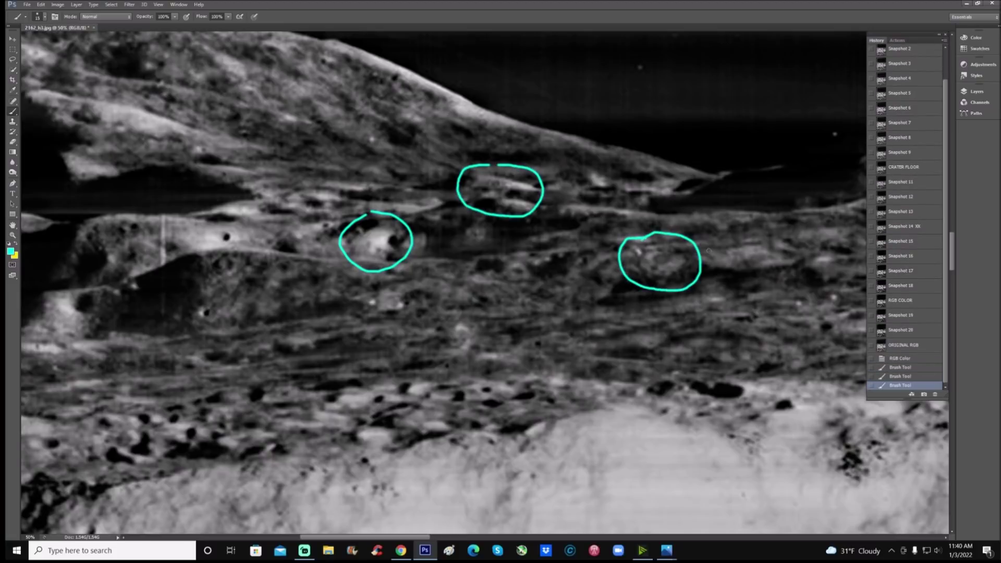
mouse_move(719, 188)
mouse_down()
mouse_move(725, 240)
mouse_move(733, 225)
mouse_up()
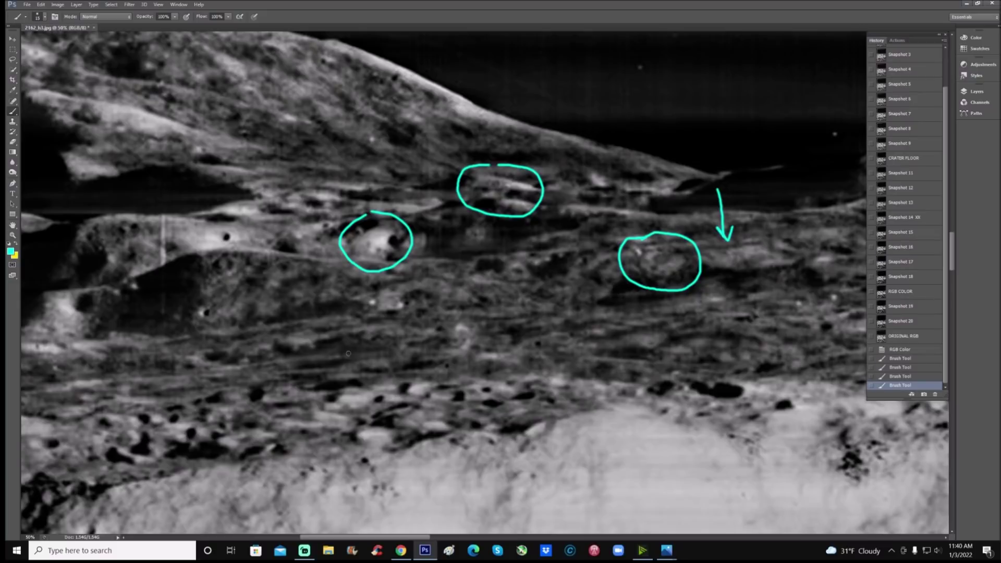
mouse_move(366, 282)
mouse_down()
mouse_move(346, 307)
mouse_move(369, 323)
mouse_move(397, 323)
mouse_move(410, 299)
mouse_move(368, 281)
mouse_up()
mouse_move(296, 318)
mouse_down()
mouse_move(270, 338)
mouse_move(279, 357)
mouse_move(323, 351)
mouse_move(318, 324)
mouse_move(297, 318)
mouse_up()
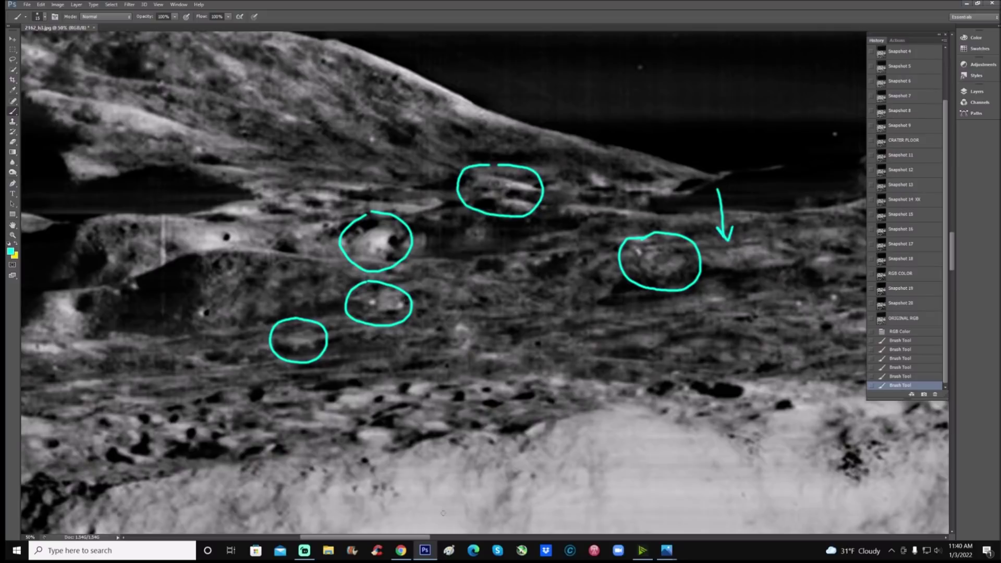
Step: Brush an angular outline on the plain, circle the bright spot between the dark patches, and outline another shape with short dashes inside
drag(404, 538, 468, 538)
key(ctrl+z)
mouse_move(376, 318)
mouse_down()
mouse_move(401, 307)
mouse_move(457, 311)
mouse_move(436, 326)
mouse_up()
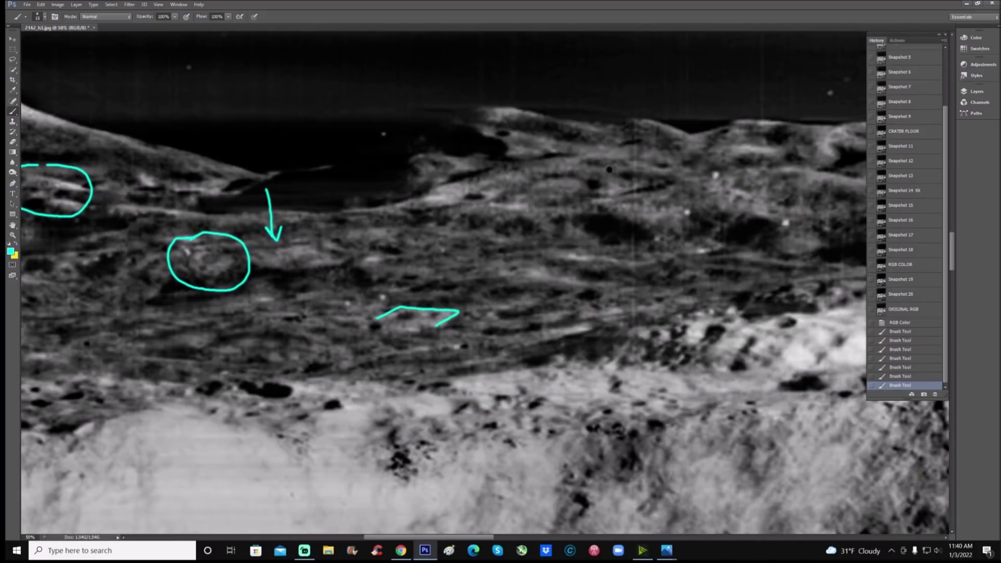
mouse_move(708, 227)
mouse_down()
mouse_move(680, 229)
mouse_move(667, 246)
mouse_move(683, 265)
mouse_move(729, 261)
mouse_move(726, 235)
mouse_move(699, 226)
mouse_up()
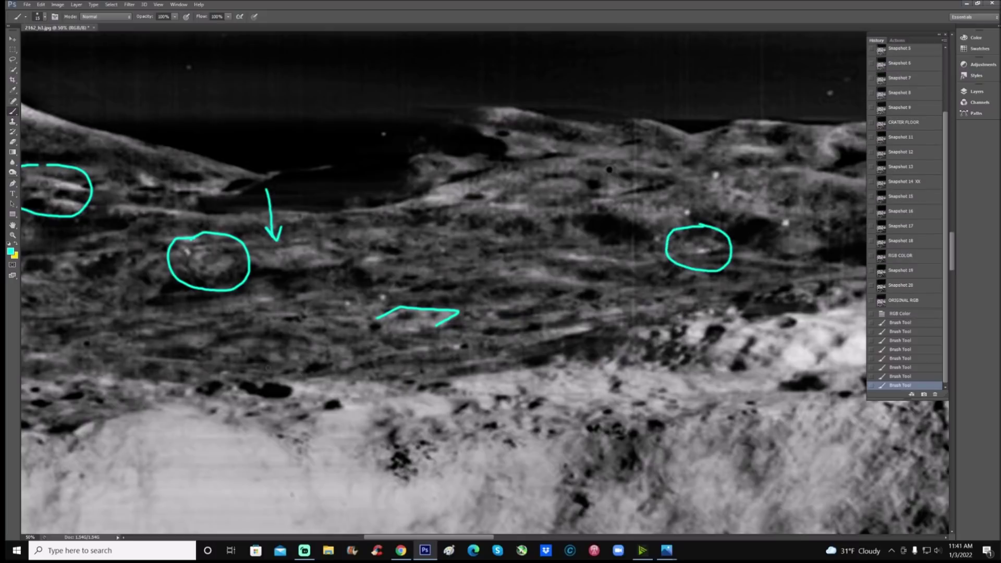
mouse_move(217, 341)
mouse_down()
mouse_move(298, 338)
mouse_move(302, 361)
mouse_up()
drag(241, 343, 295, 355)
Step: Look over the ridge beyond the brush marks and restore Snapshot 1 to clear them
drag(468, 537, 529, 537)
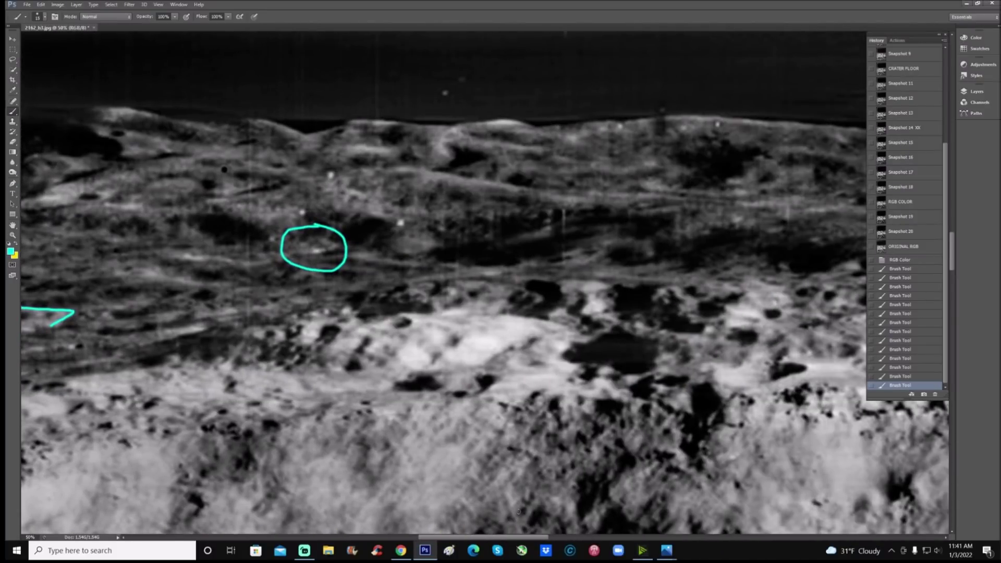
key(ctrl+minus)
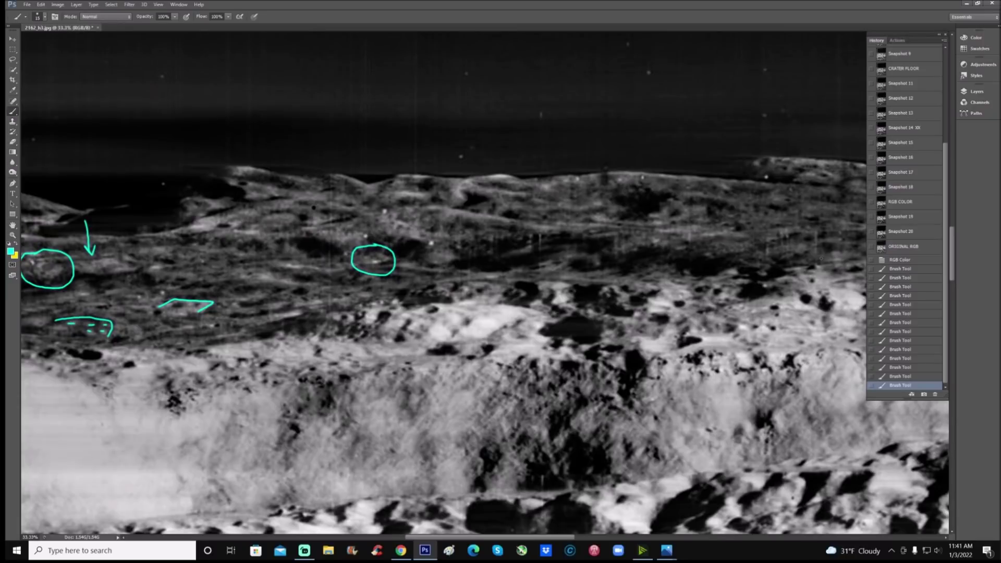
scroll(909, 146, up, 3)
click(899, 54)
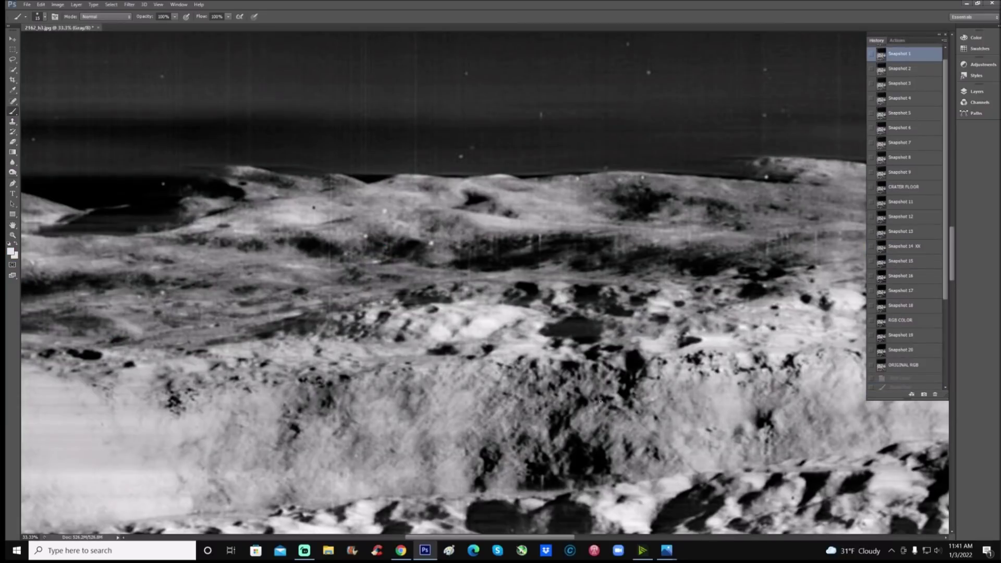
Step: Restore the ORIGINAL RGB snapshot, mark the bright rounded hill with a small cyan circle and an arrow, and circle the slope beside it
drag(523, 538, 623, 535)
scroll(599, 360, up, 5)
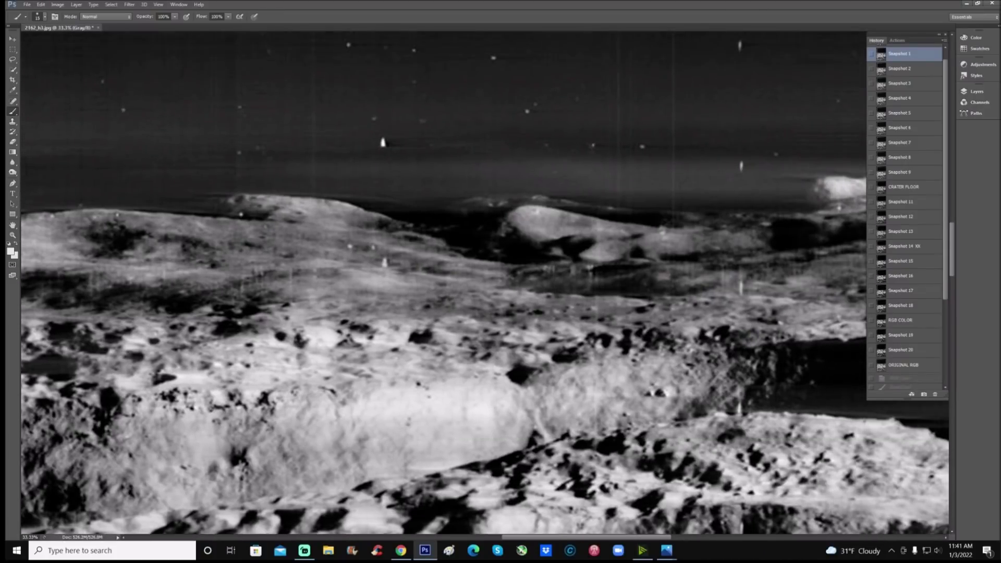
key(ctrl+plus)
key(ctrl+plus)
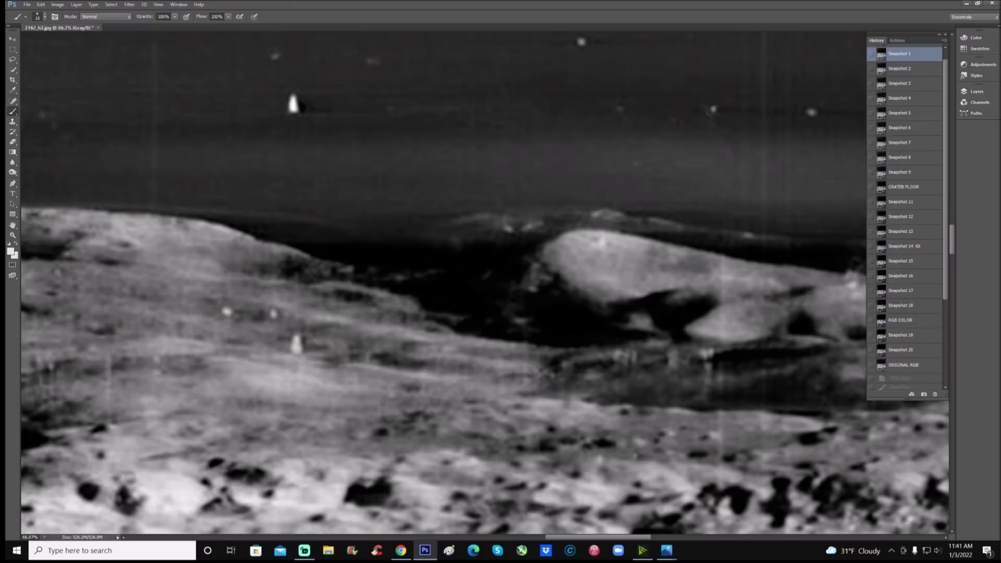
click(904, 366)
mouse_move(606, 285)
mouse_down()
mouse_move(599, 293)
mouse_move(605, 282)
mouse_up()
mouse_move(422, 289)
mouse_down()
mouse_move(329, 358)
mouse_move(406, 301)
mouse_up()
mouse_move(650, 167)
mouse_down()
mouse_move(645, 239)
mouse_move(660, 223)
mouse_up()
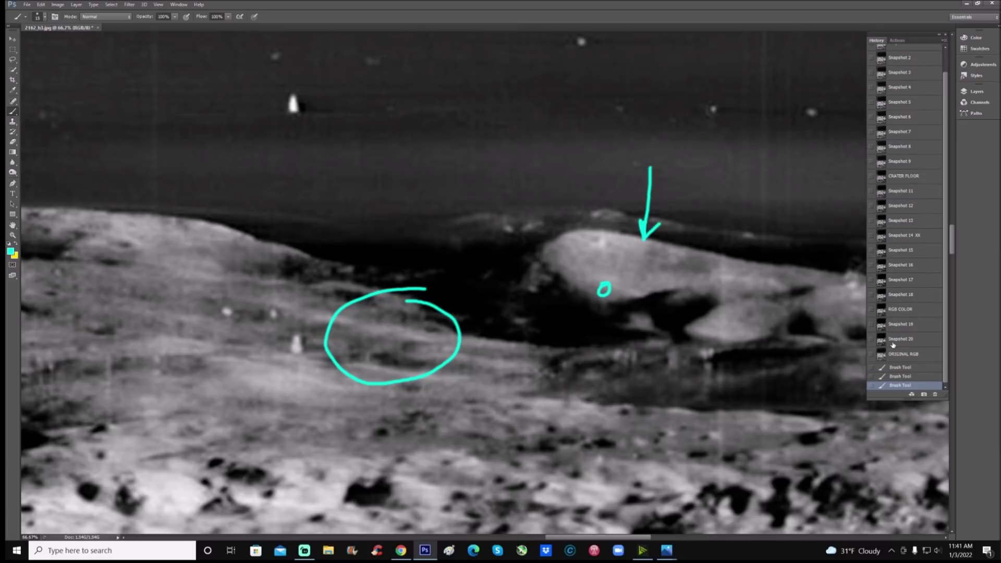
Step: Switch to Snapshot 14 XX and mark the slope edge and the rounded hill with white arrows, a lower-edge outline and a small circle
click(911, 236)
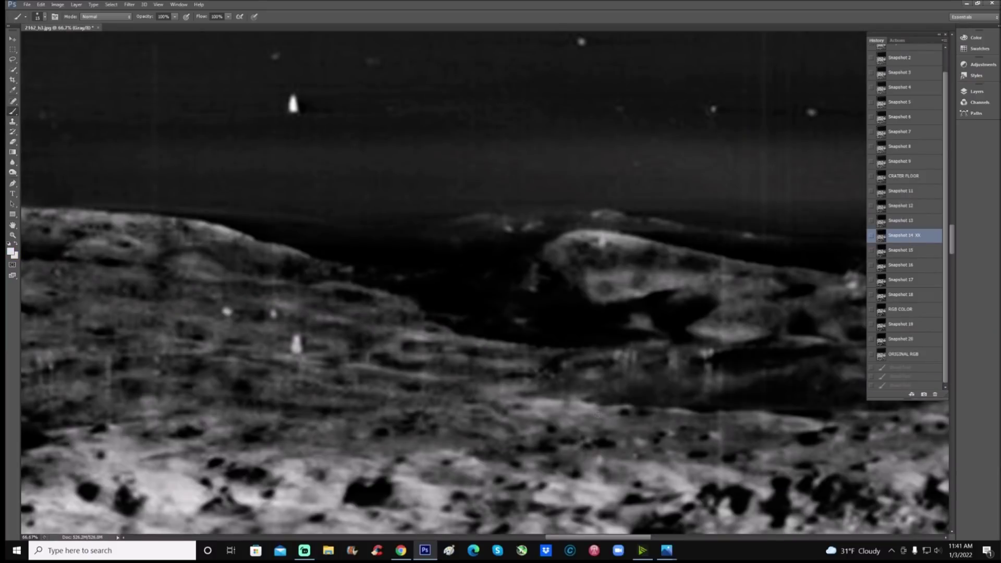
mouse_move(458, 262)
mouse_down()
mouse_move(435, 303)
mouse_move(458, 292)
mouse_up()
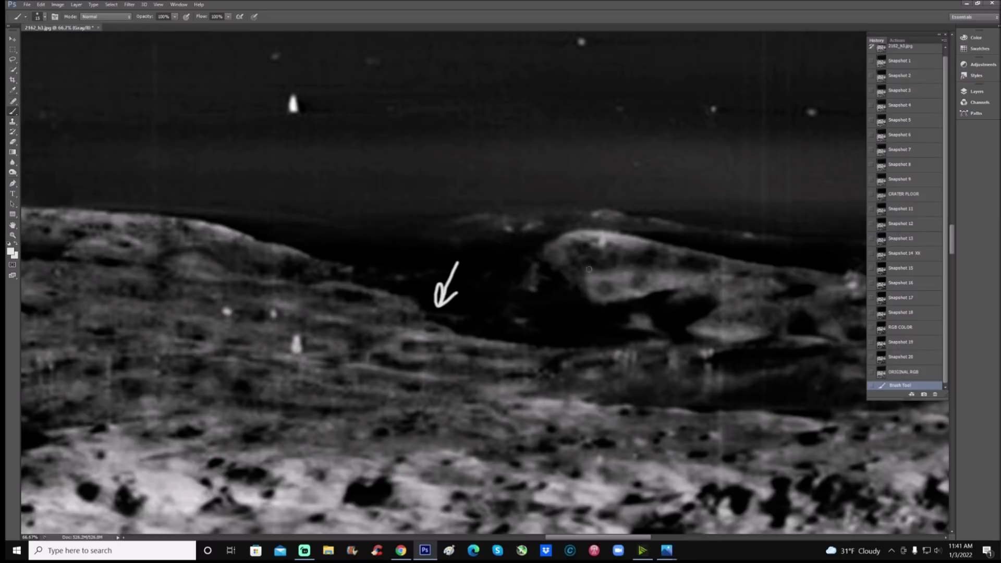
mouse_move(611, 168)
mouse_down()
mouse_move(609, 256)
mouse_move(621, 240)
mouse_up()
mouse_move(582, 266)
mouse_down()
mouse_move(587, 301)
mouse_move(680, 287)
mouse_up()
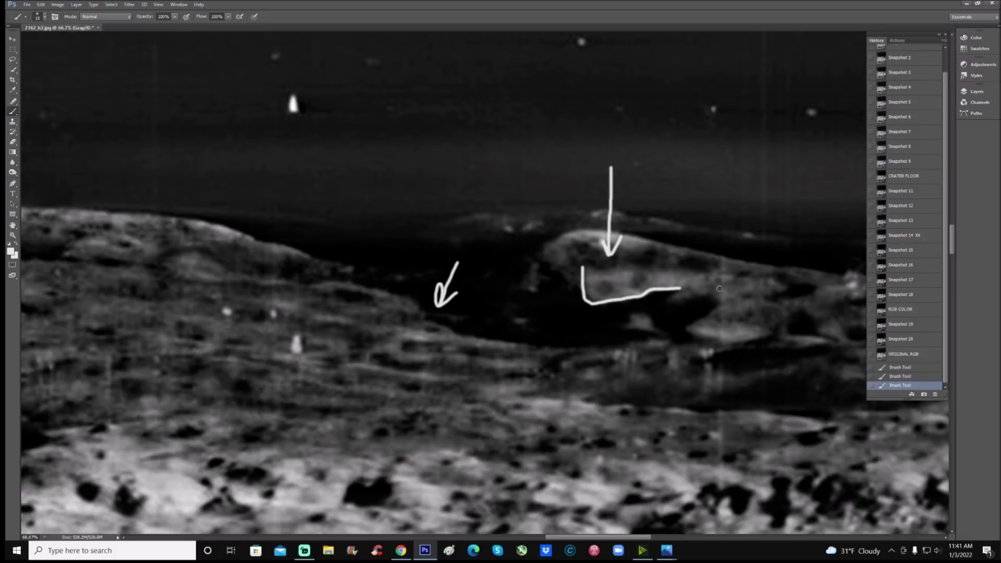
mouse_move(607, 281)
mouse_down()
mouse_move(595, 295)
mouse_move(606, 281)
mouse_up()
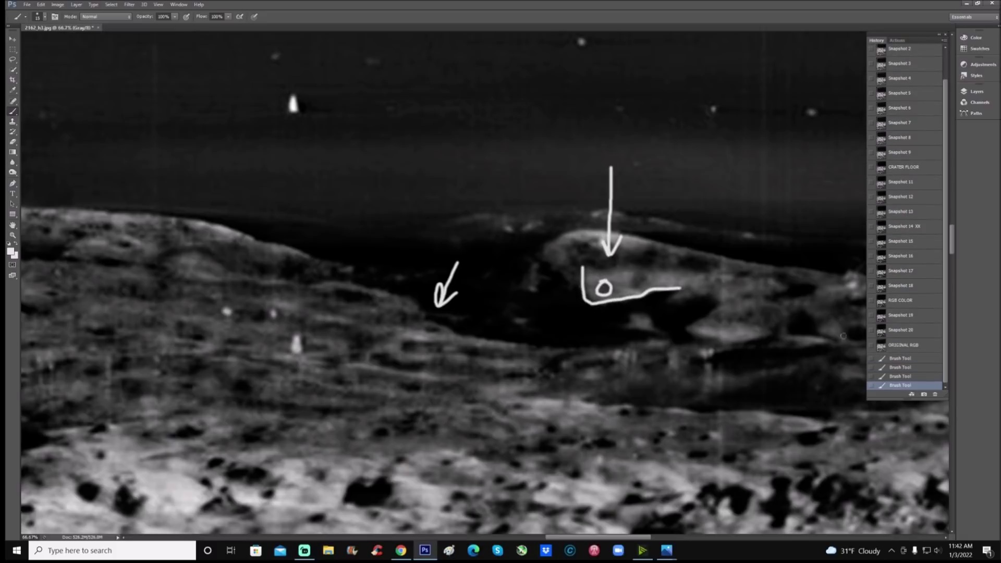
Step: Compare the slope and the rounded hill in Snapshot 20 with the same area in Snapshot 1
click(894, 332)
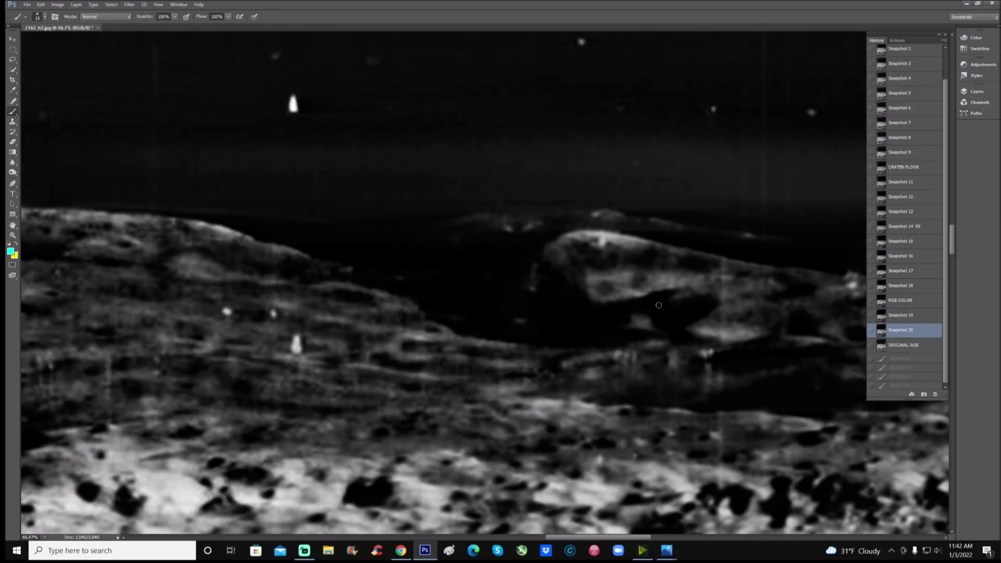
scroll(660, 307, down, 2)
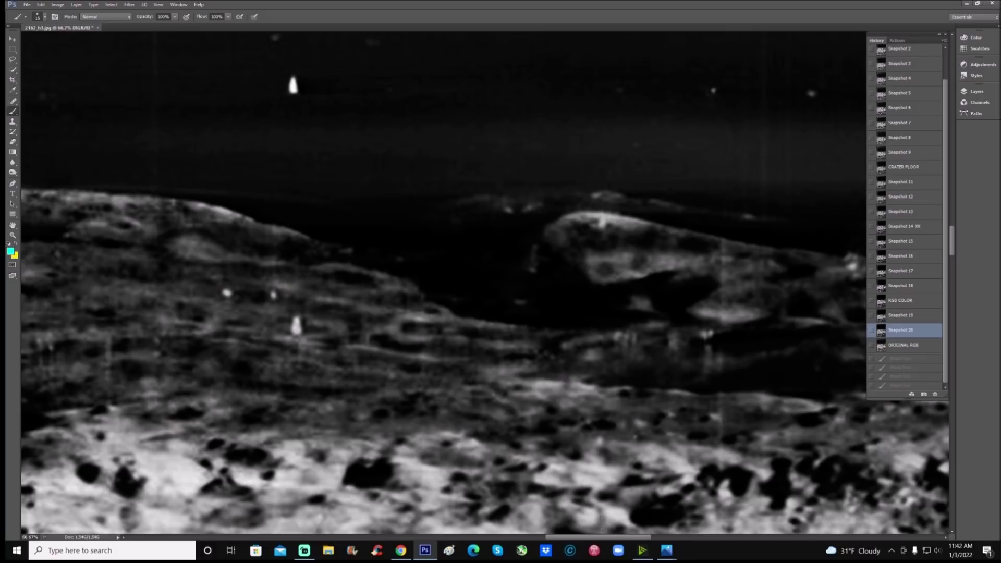
drag(605, 538, 592, 533)
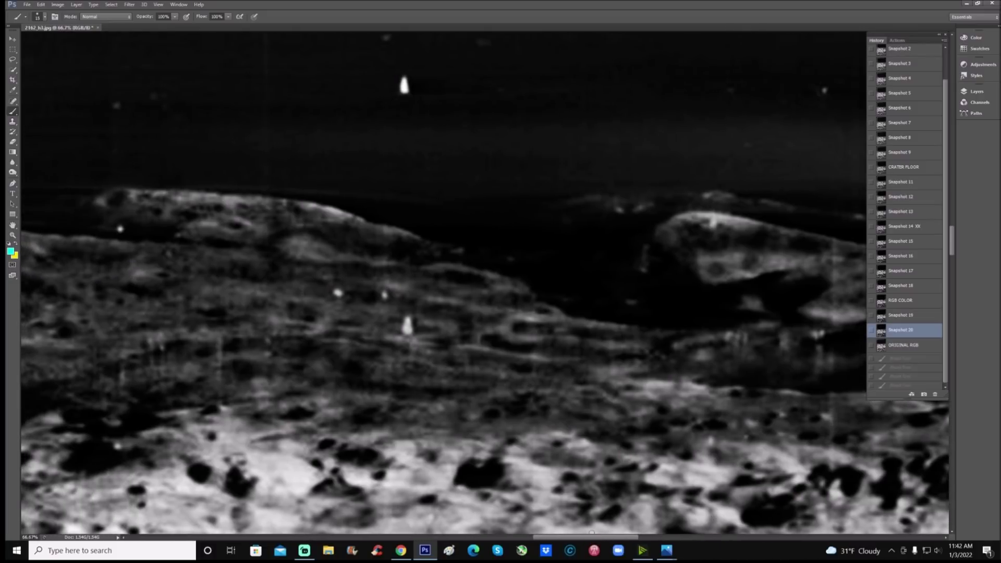
key(ctrl+minus)
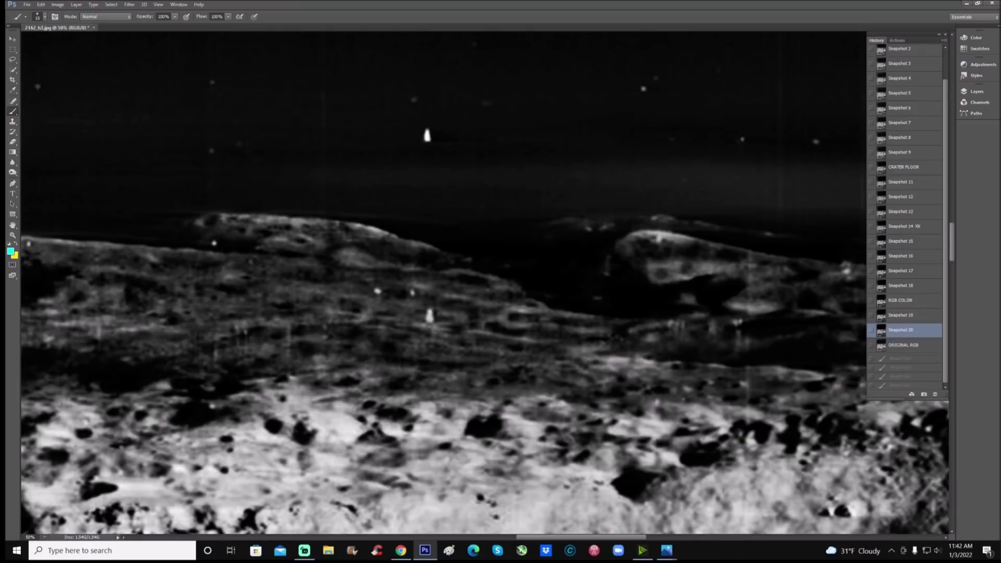
drag(594, 537, 605, 537)
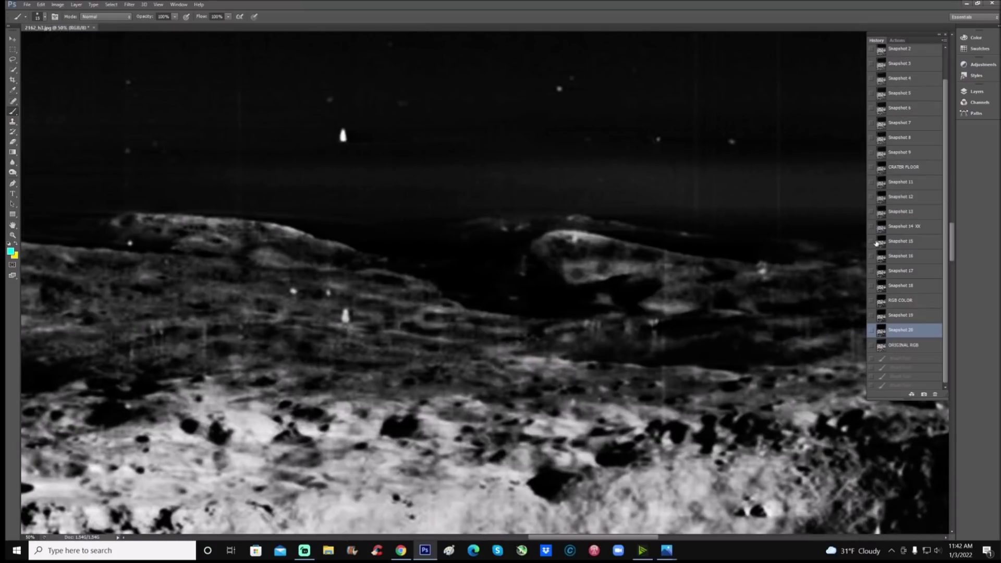
scroll(903, 161, up, 2)
click(905, 71)
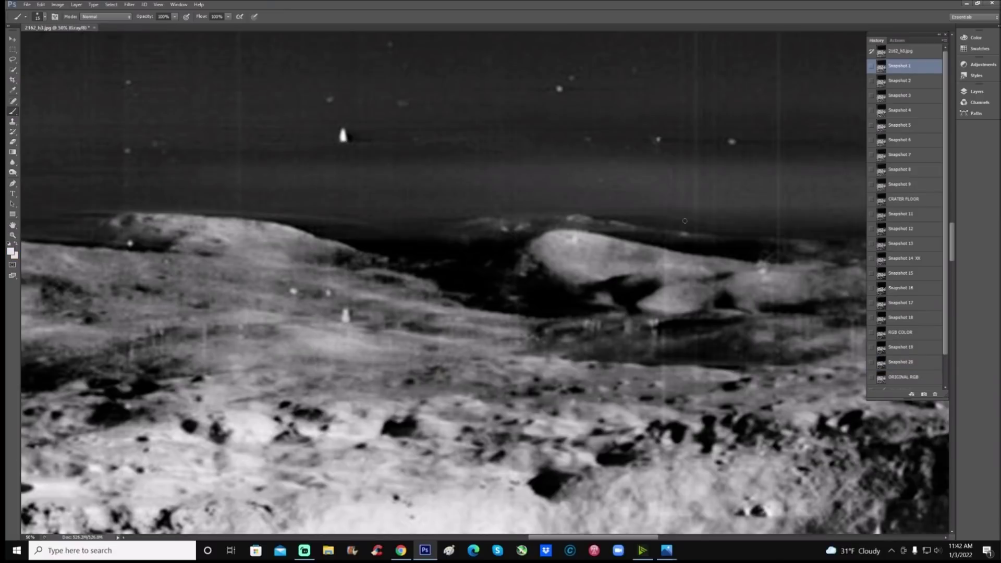
Step: Restore the ORIGINAL RGB snapshot and brush close-up cyan marks on the rounded hill and the edge of the slope beside it
key(ctrl+plus)
key(ctrl+plus)
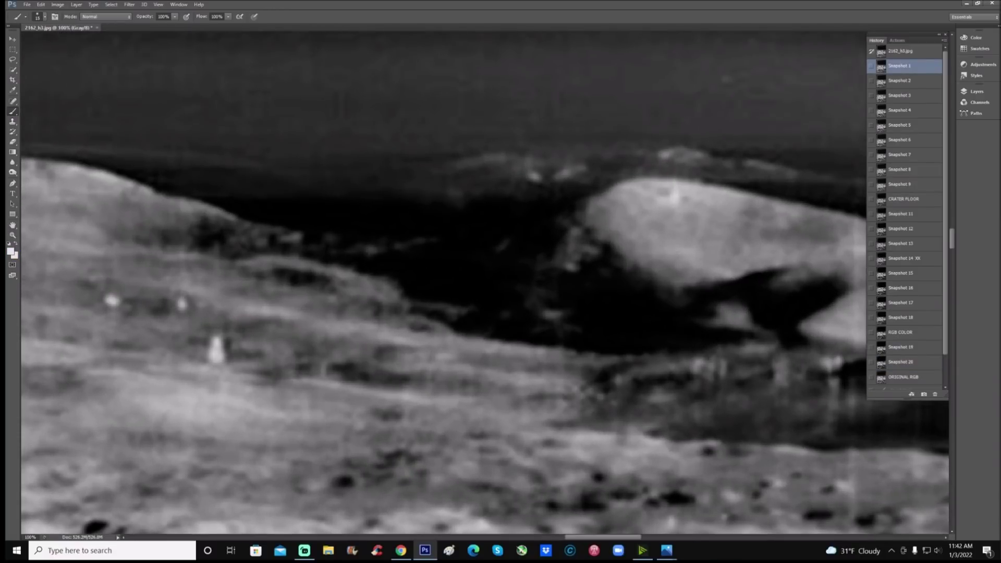
click(914, 375)
mouse_move(672, 258)
mouse_down()
mouse_move(668, 272)
mouse_move(688, 262)
mouse_move(672, 258)
mouse_up()
mouse_move(693, 175)
mouse_down()
mouse_move(678, 230)
mouse_move(672, 210)
mouse_move(697, 212)
mouse_up()
mouse_move(420, 295)
mouse_down()
mouse_move(347, 297)
mouse_move(291, 346)
mouse_move(395, 398)
mouse_move(438, 311)
mouse_up()
Step: Switch to Snapshot 20 and examine the hill close-up and the ridge and plain beside the black valley
click(892, 344)
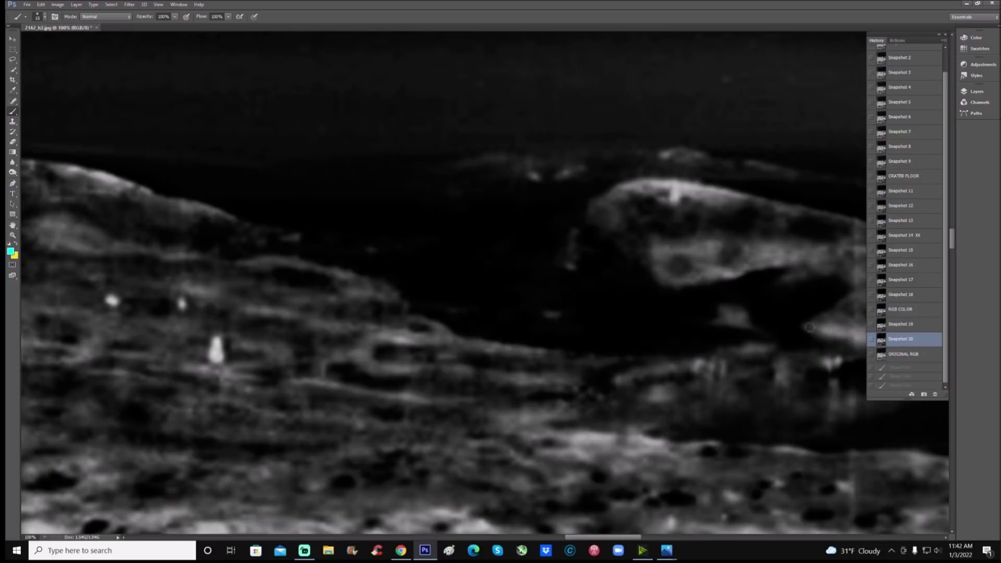
key(ctrl+minus)
key(ctrl+minus)
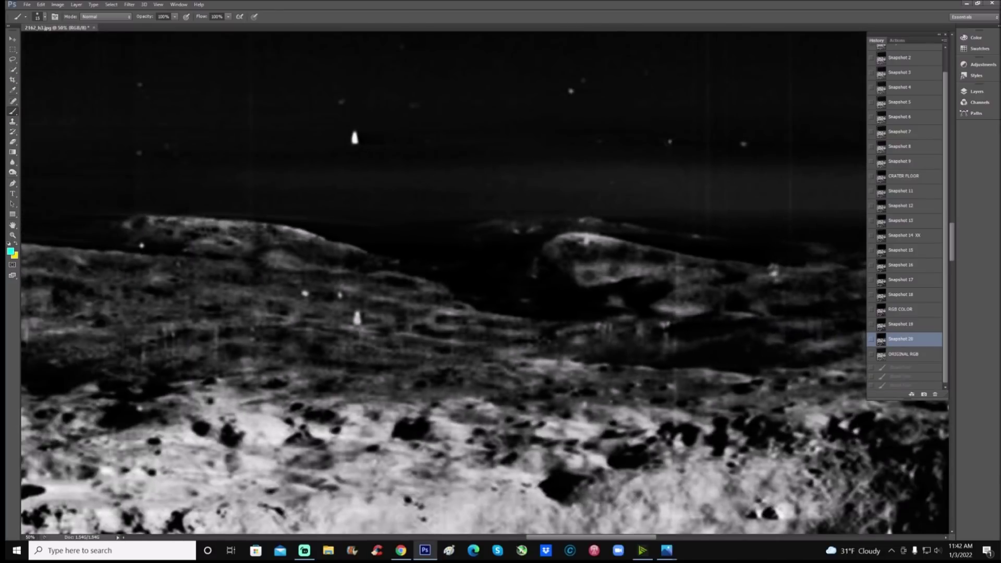
drag(573, 537, 435, 539)
scroll(546, 334, down, 2)
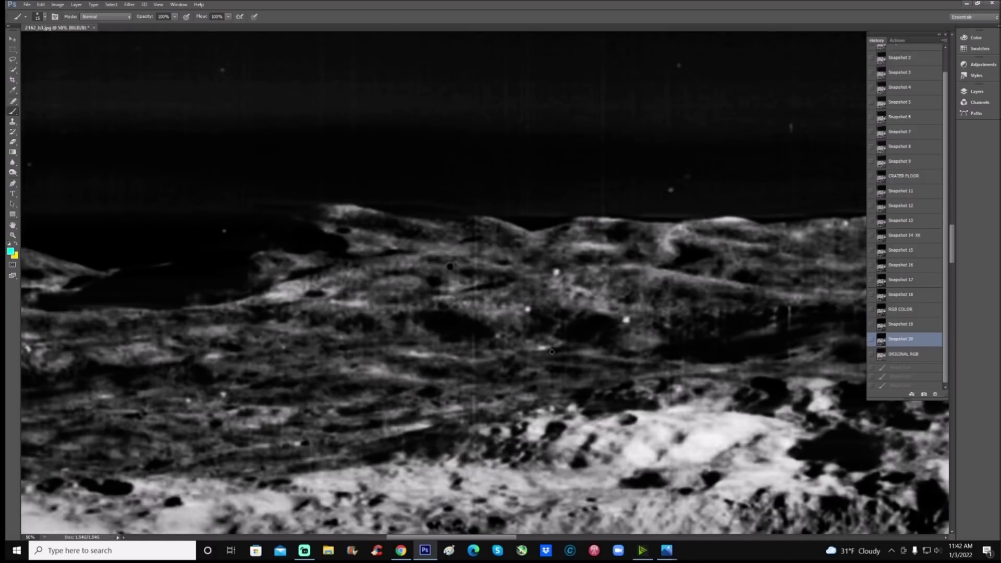
Step: Examine the hill slope, the black valley and plain, and the rounded hill farther along the horizon in Snapshot 20
drag(489, 539, 429, 536)
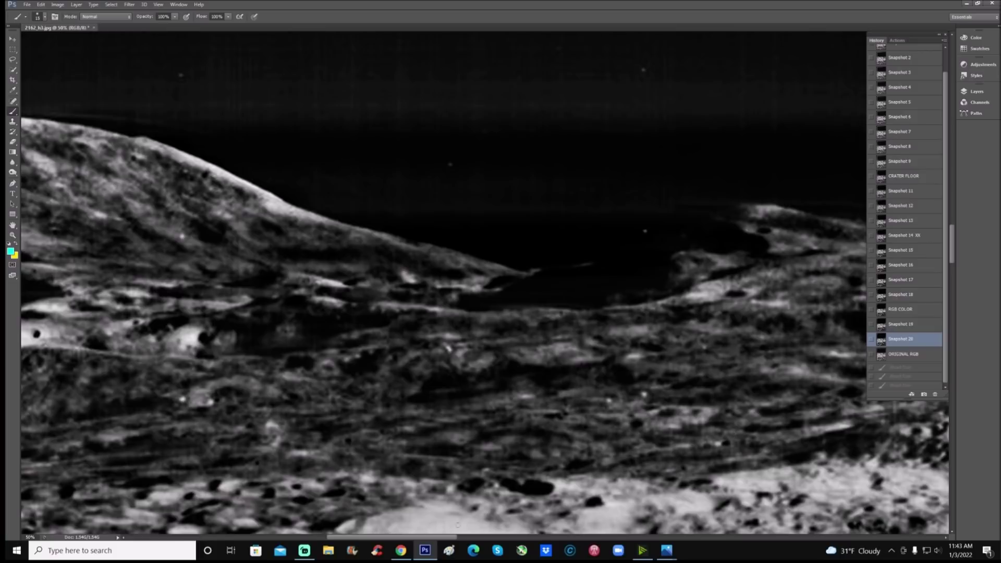
drag(449, 539, 455, 540)
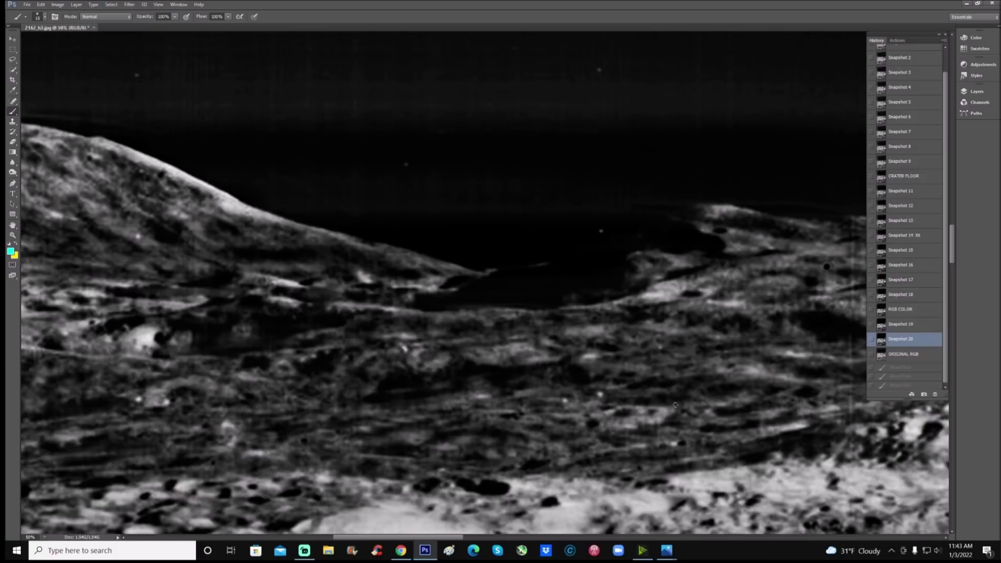
scroll(710, 417, down, 2)
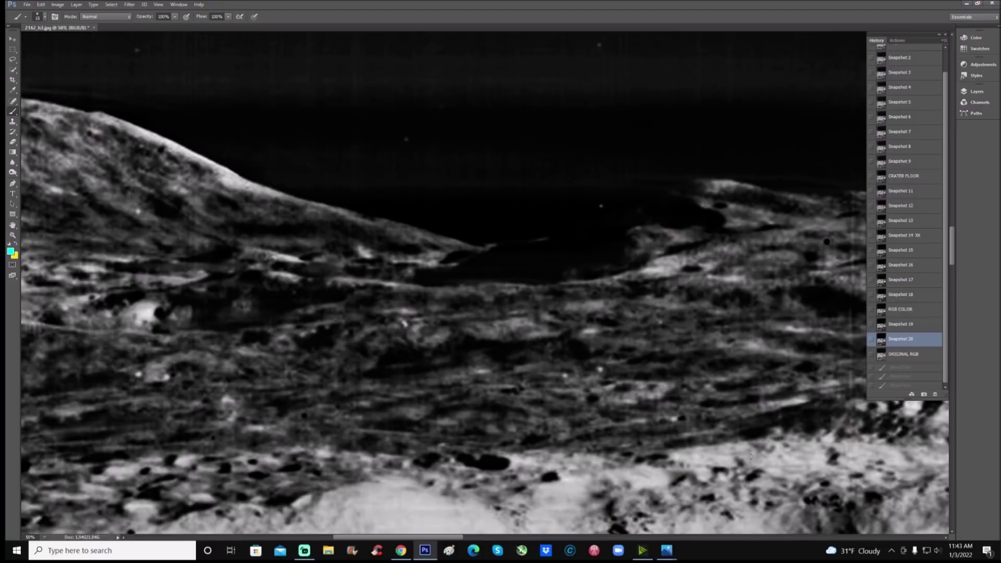
key(z)
drag(404, 323, 347, 297)
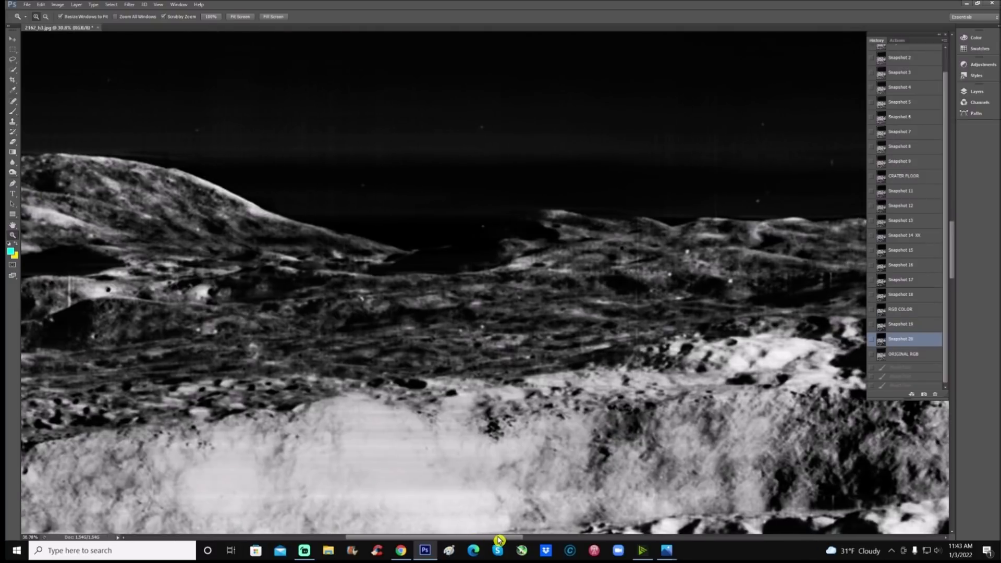
mouse_move(495, 539)
mouse_down()
mouse_move(504, 540)
mouse_move(490, 540)
mouse_up()
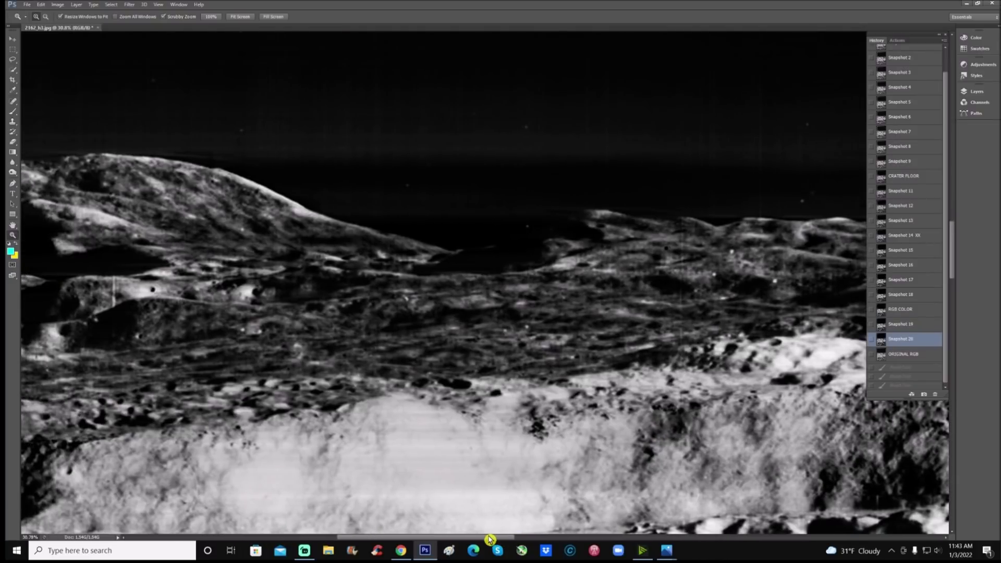
drag(470, 353, 540, 368)
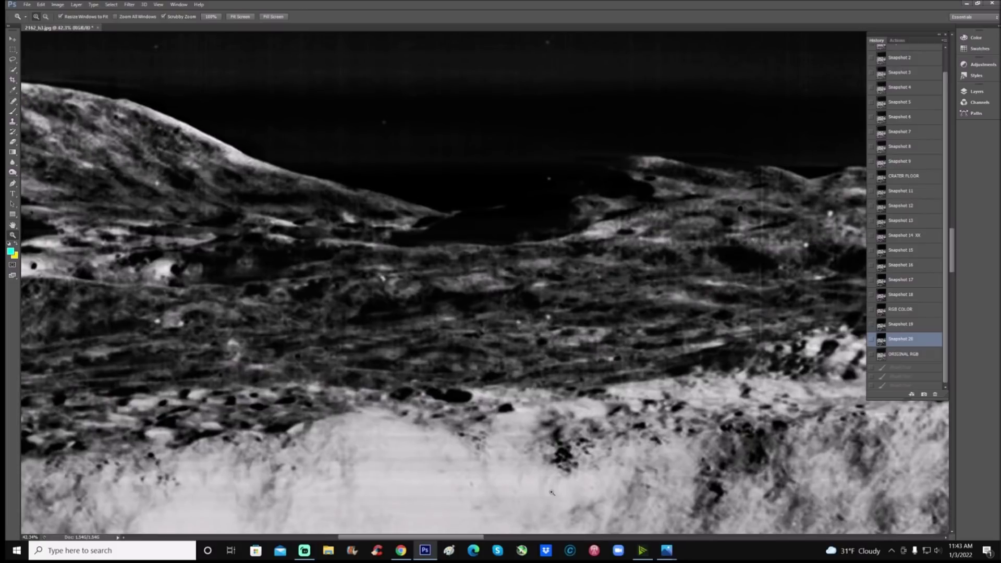
drag(476, 537, 621, 329)
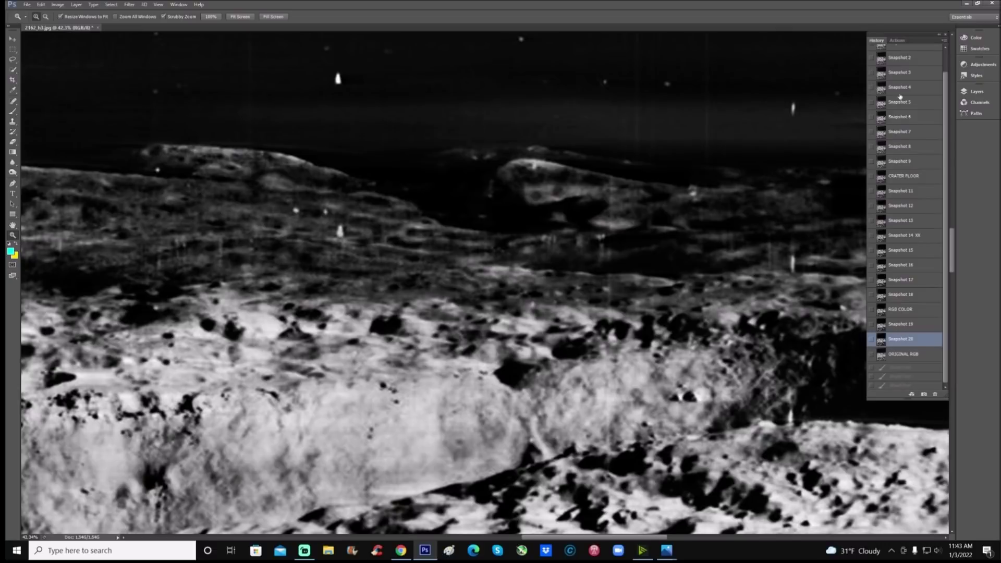
scroll(929, 89, up, 1)
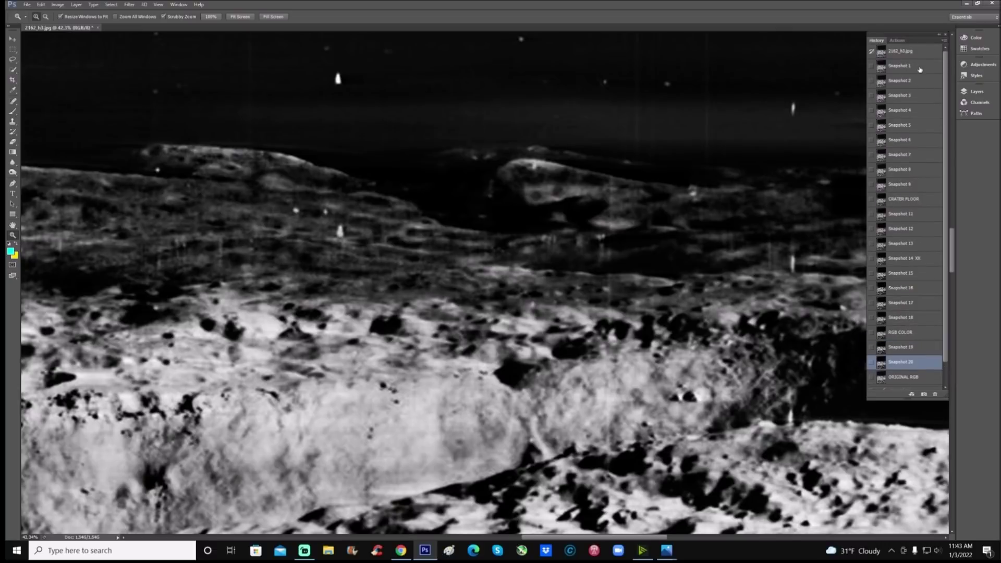
drag(511, 251, 523, 228)
scroll(523, 228, up, 2)
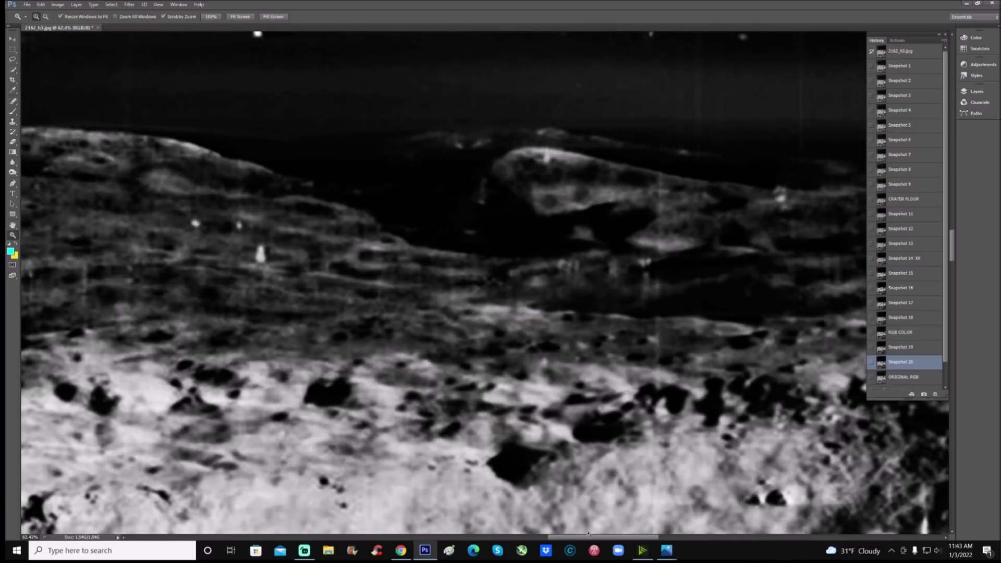
Step: Brush cyan circles, arrows and an arch-shaped outline around features on the plain below the hill slope and black valley
drag(588, 534, 437, 480)
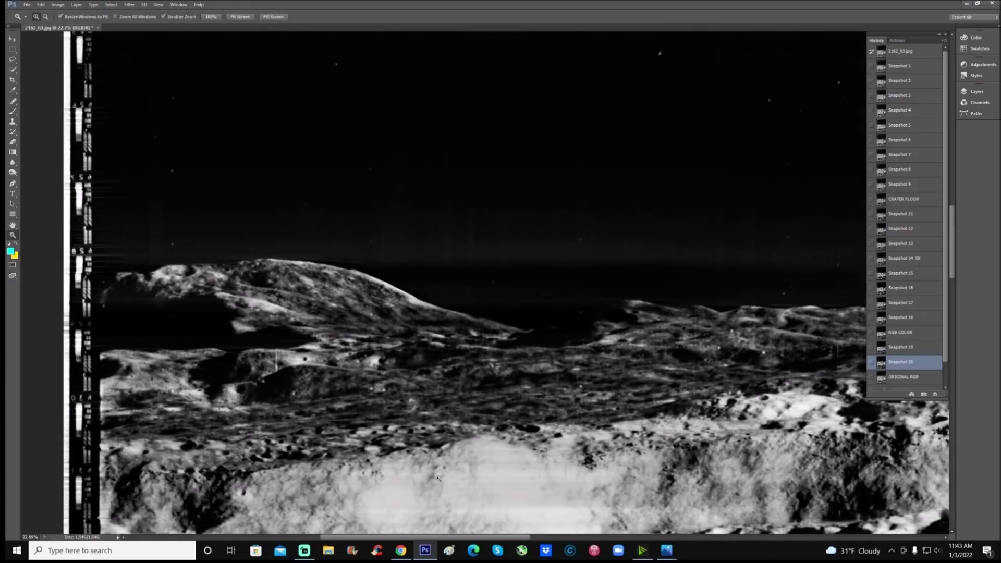
scroll(490, 473, down, 2)
scroll(489, 426, up, 3)
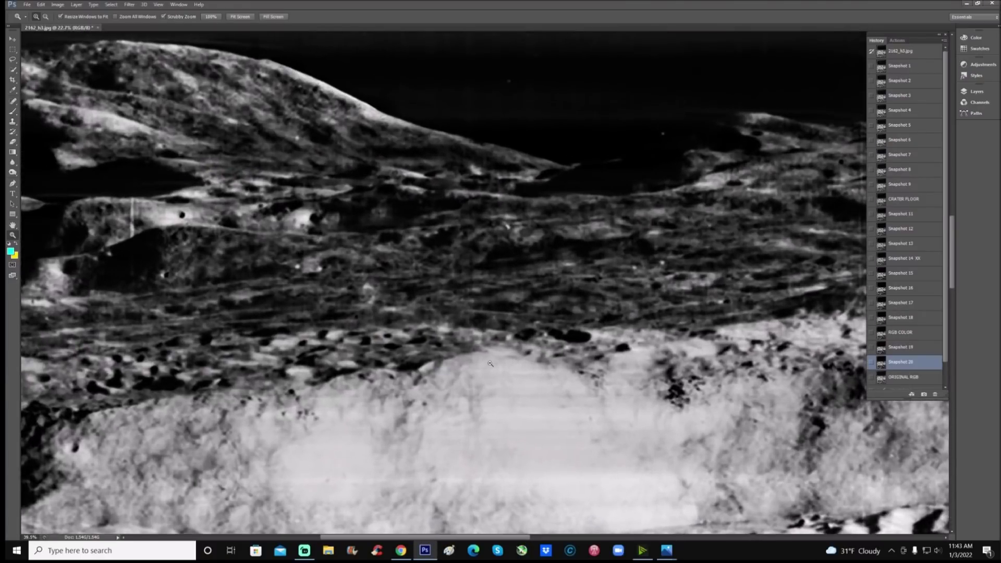
scroll(491, 363, up, 1)
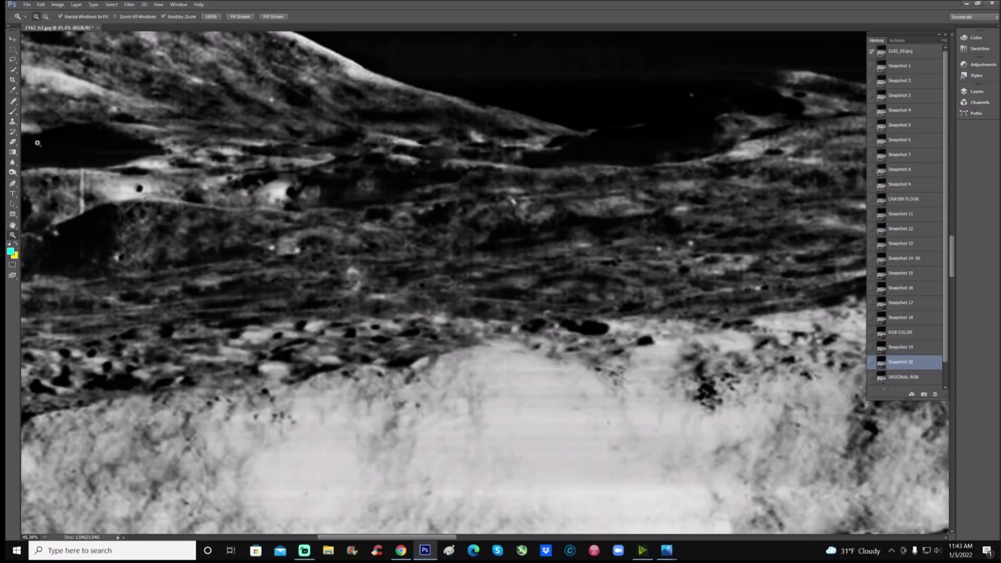
click(13, 112)
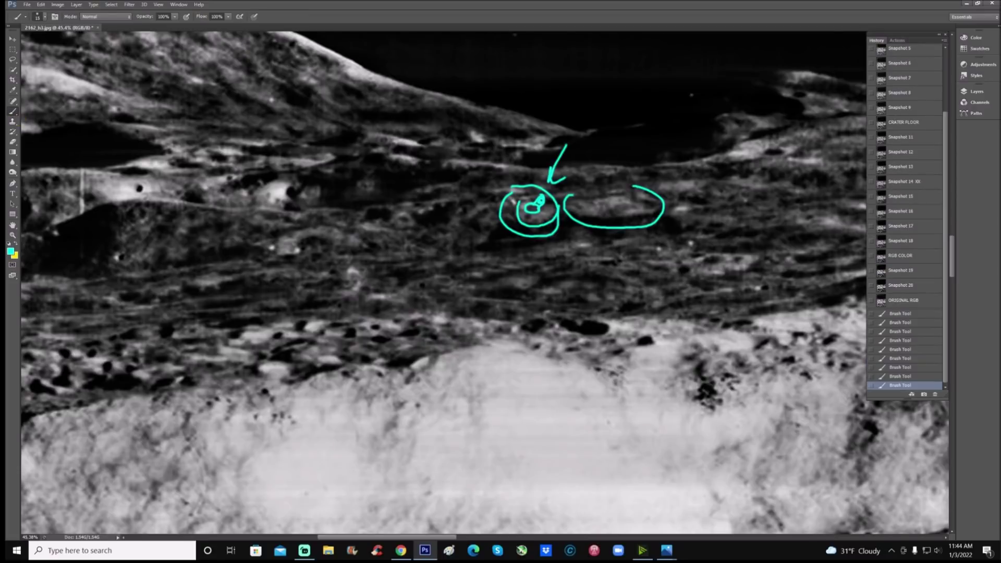
mouse_move(394, 84)
mouse_down()
mouse_move(378, 120)
mouse_move(390, 122)
mouse_up()
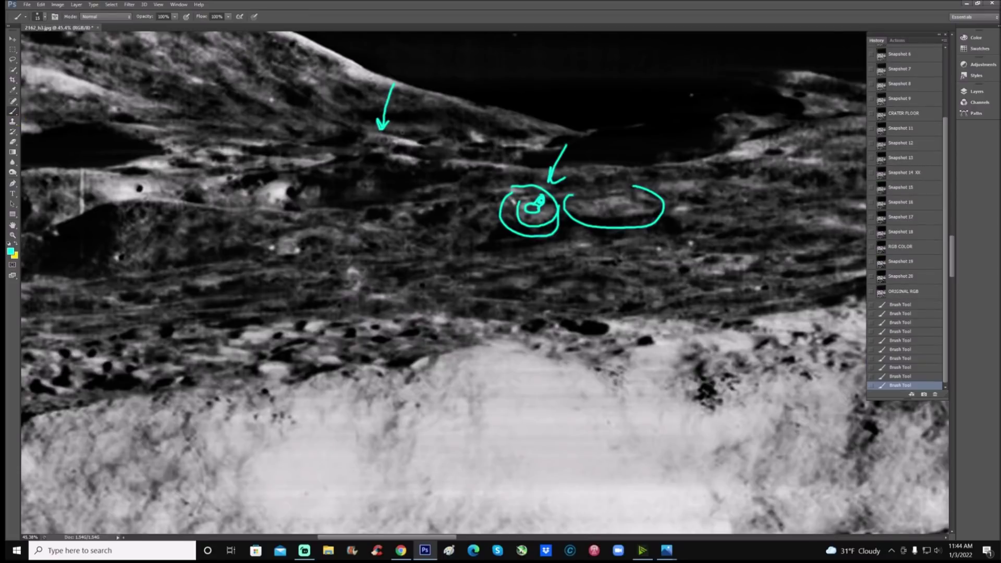
scroll(364, 195, down, 1)
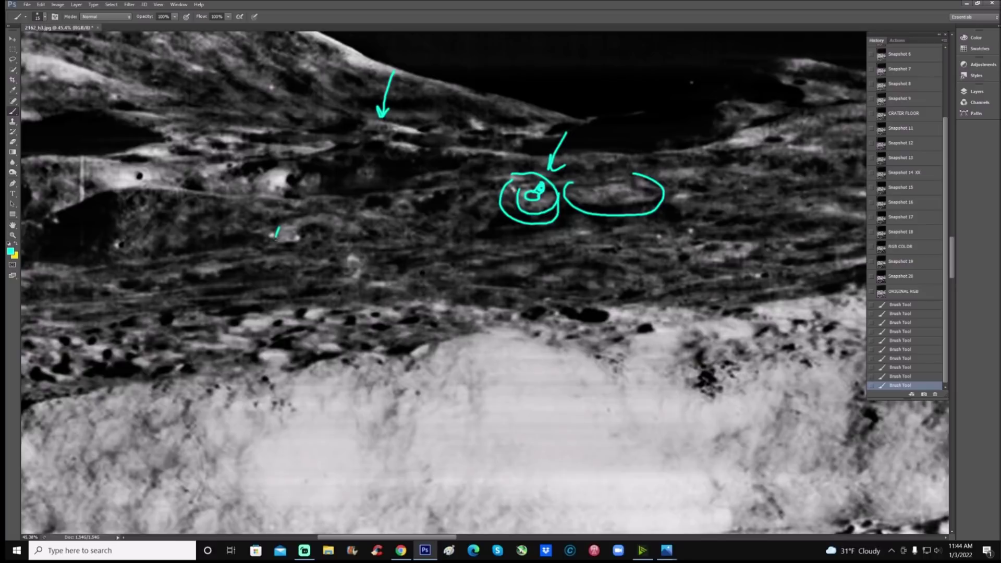
mouse_move(294, 243)
mouse_down()
mouse_move(304, 226)
mouse_move(341, 239)
mouse_move(361, 228)
mouse_move(319, 211)
mouse_move(278, 228)
mouse_up()
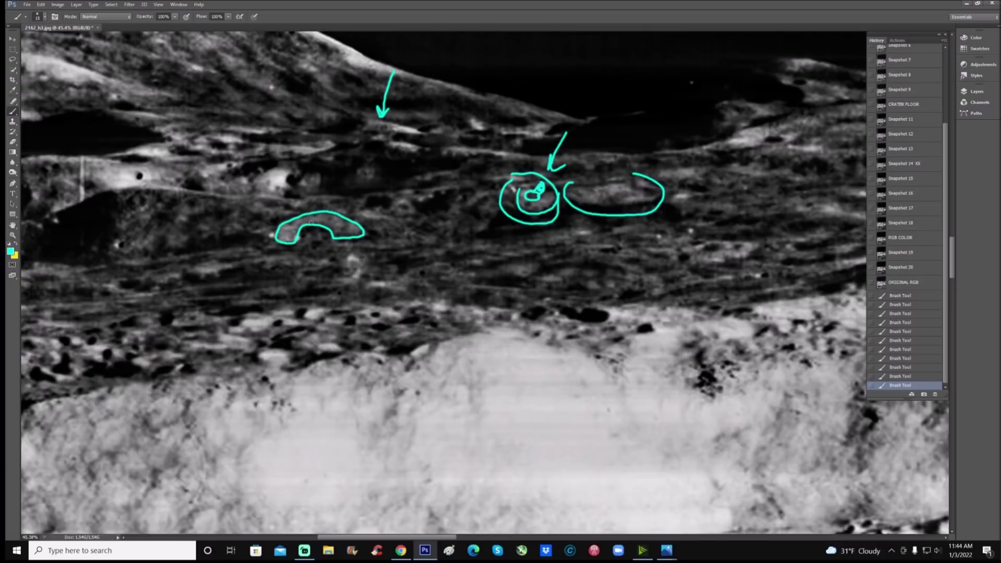
Step: Restore Snapshot 20, switch to Snapshot 1, and examine the shadowed crater areas and the bright mound with the dark hollow
click(899, 272)
key(ctrl+minus)
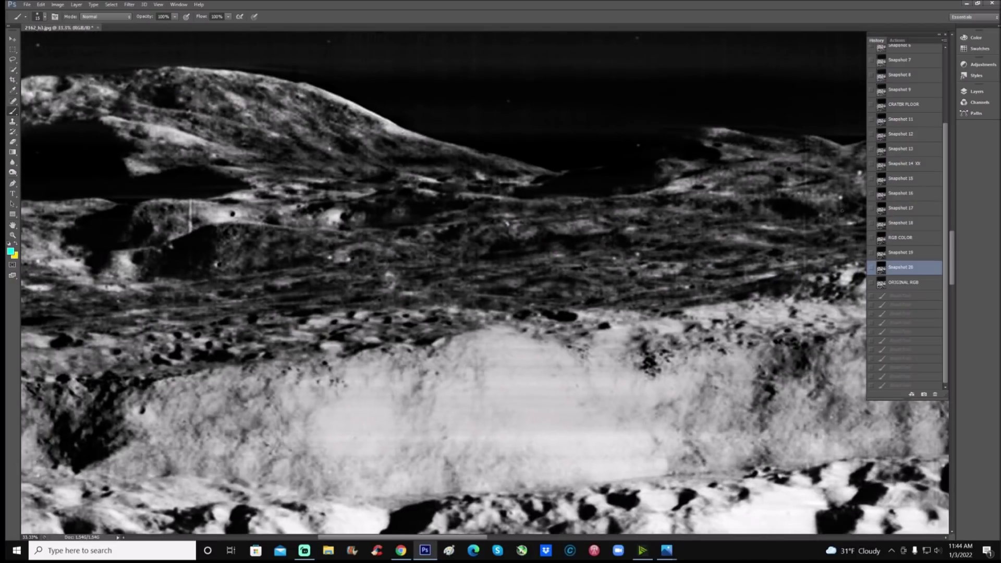
scroll(914, 71, up, 5)
click(920, 67)
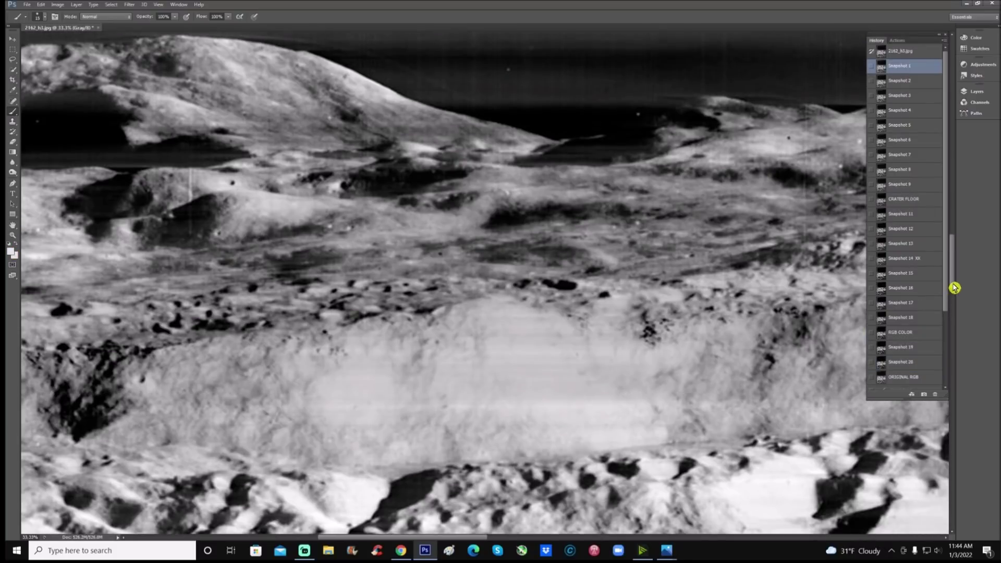
drag(952, 272, 950, 402)
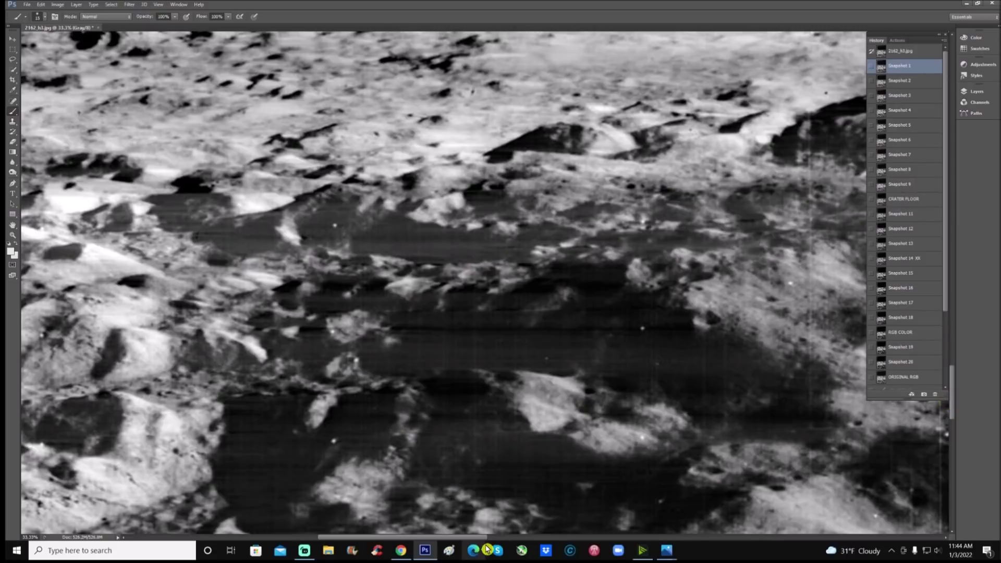
drag(478, 540, 759, 509)
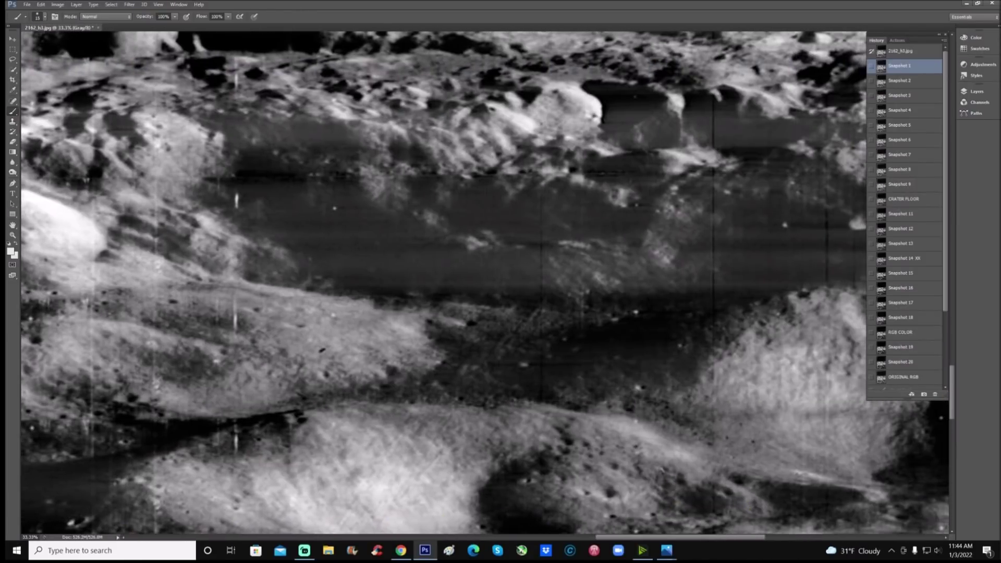
scroll(743, 513, down, 3)
scroll(743, 513, up, 1)
scroll(743, 513, down, 1)
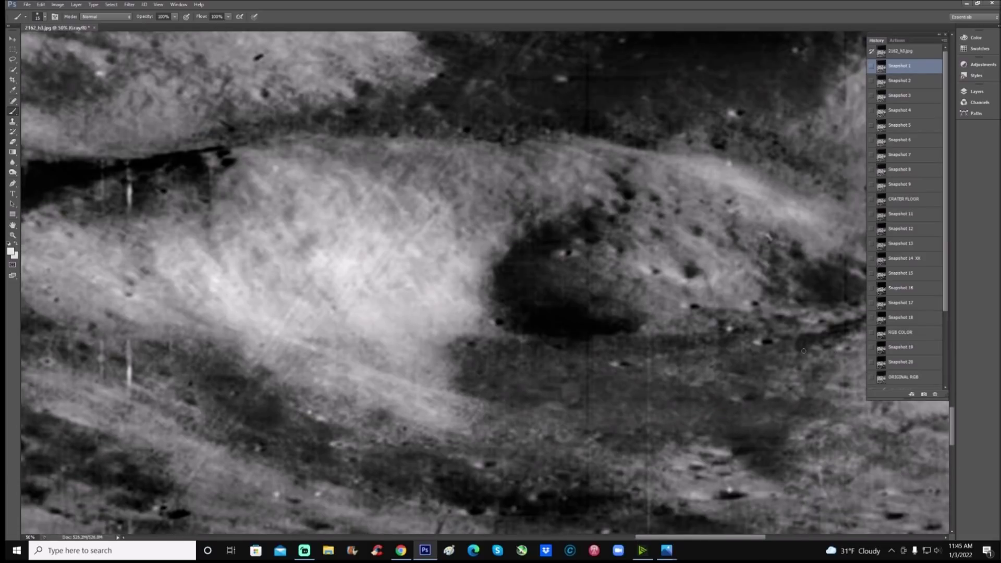
Step: Restore the ORIGINAL RGB snapshot and brush cyan circles, a curved outline and an arrow on the plain below the dark hollow
click(903, 378)
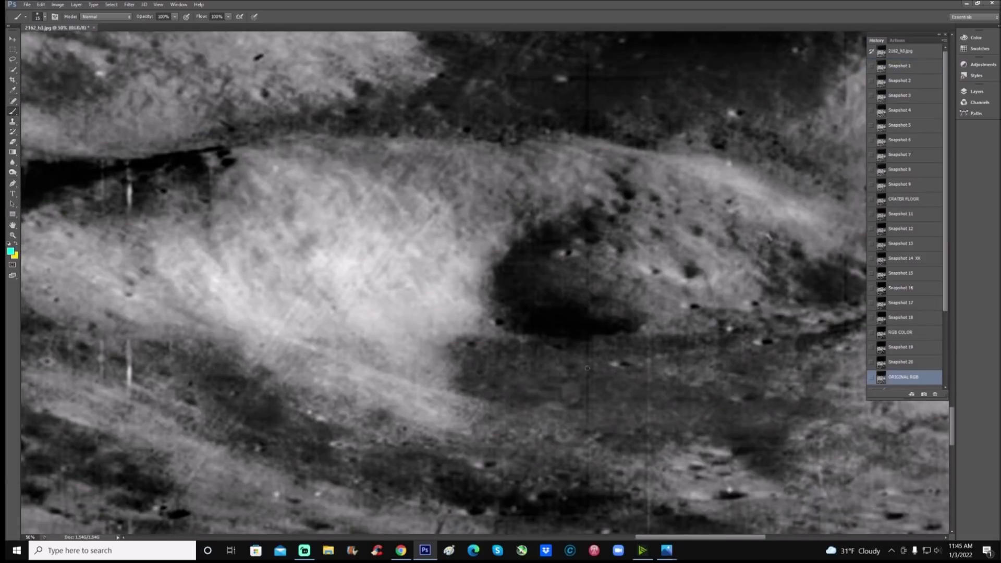
mouse_move(584, 367)
mouse_down()
mouse_move(544, 368)
mouse_move(533, 404)
mouse_move(583, 409)
mouse_move(592, 373)
mouse_move(572, 366)
mouse_up()
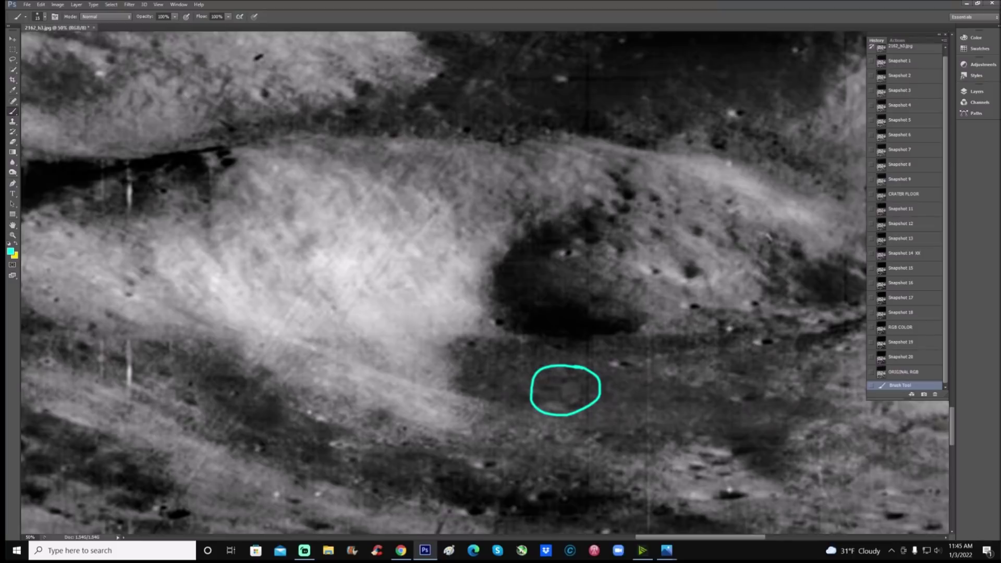
scroll(571, 366, down, 1)
mouse_move(659, 349)
mouse_down()
mouse_move(799, 383)
mouse_move(749, 415)
mouse_move(615, 411)
mouse_up()
mouse_move(649, 347)
mouse_down()
mouse_move(653, 323)
mouse_move(721, 299)
mouse_up()
mouse_move(661, 318)
mouse_down()
mouse_move(653, 338)
mouse_move(666, 358)
mouse_move(704, 363)
mouse_move(727, 335)
mouse_move(707, 314)
mouse_move(659, 316)
mouse_up()
drag(646, 536, 673, 537)
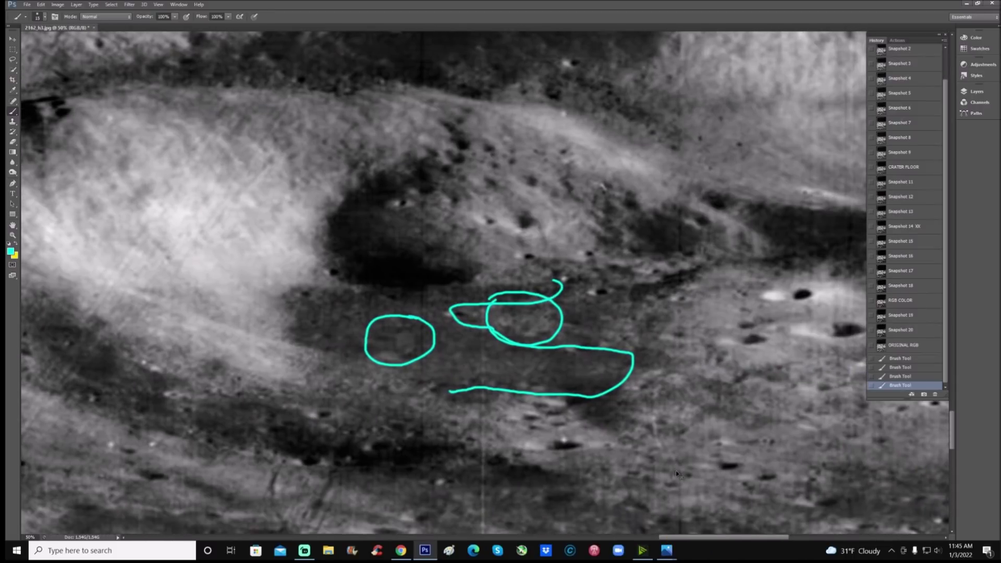
key(ctrl+plus)
mouse_move(663, 313)
mouse_down()
mouse_move(624, 337)
mouse_move(613, 315)
mouse_up()
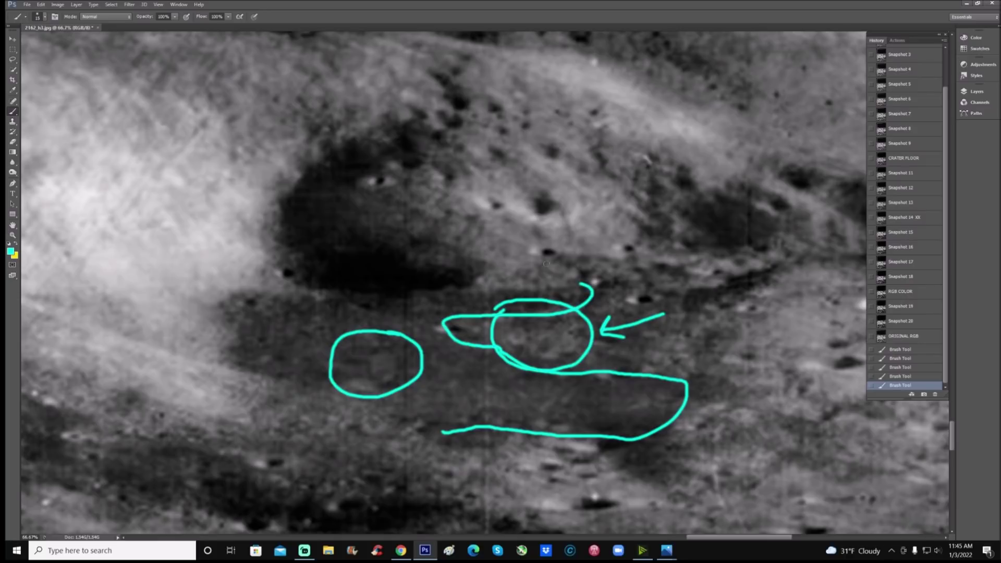
Step: Brush a cyan diagram beside the circled patch: a vertical line crossed by a flat ellipse, wavy strokes and an arrow
drag(546, 264, 538, 404)
drag(510, 348, 533, 344)
mouse_move(616, 299)
mouse_down()
mouse_move(566, 337)
mouse_move(571, 318)
mouse_up()
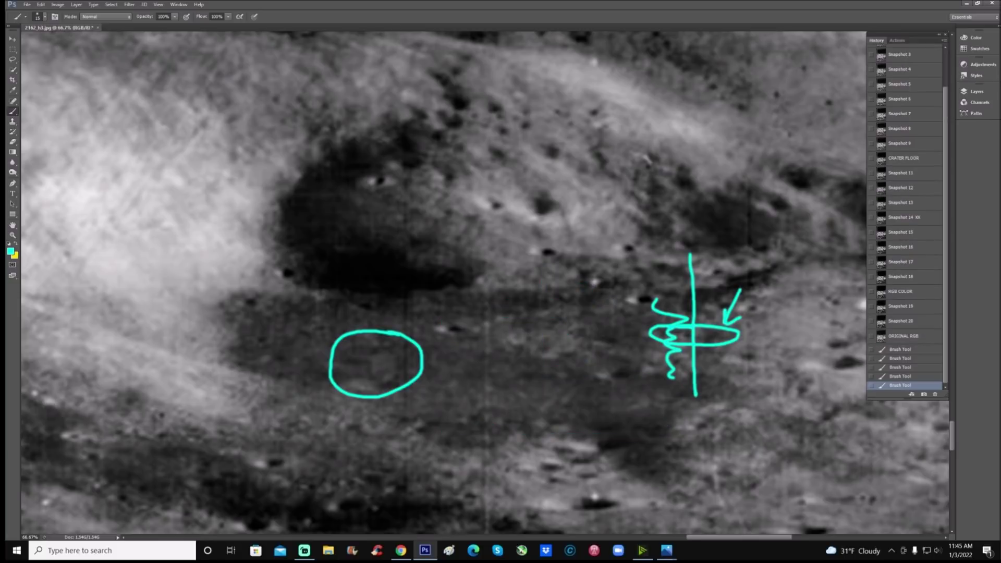
mouse_move(691, 329)
mouse_down()
mouse_move(656, 338)
mouse_move(699, 350)
mouse_move(730, 321)
mouse_move(680, 323)
mouse_up()
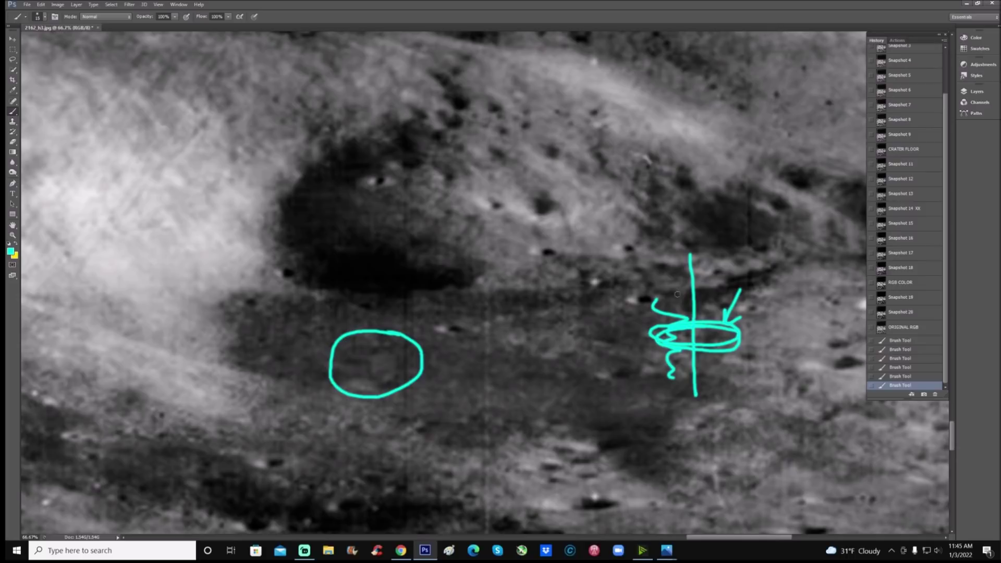
mouse_move(674, 279)
mouse_down()
mouse_move(671, 302)
mouse_move(662, 281)
mouse_move(681, 295)
mouse_move(718, 275)
mouse_move(720, 292)
mouse_up()
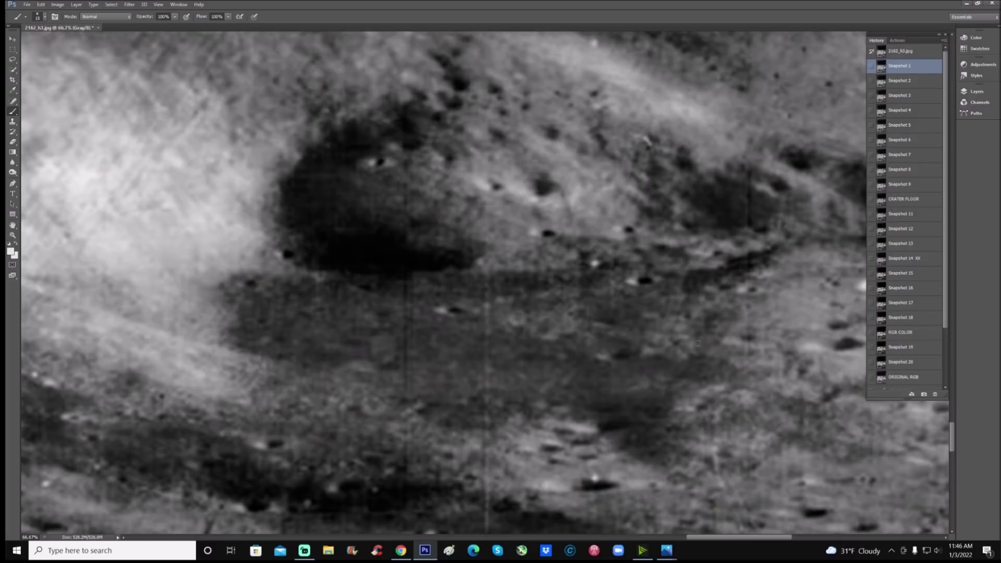
Step: Restore the ORIGINAL RGB snapshot and trace a cyan double line along the bright ridge, bending between the two dark streaks
scroll(605, 342, down, 1)
scroll(635, 425, down, 3)
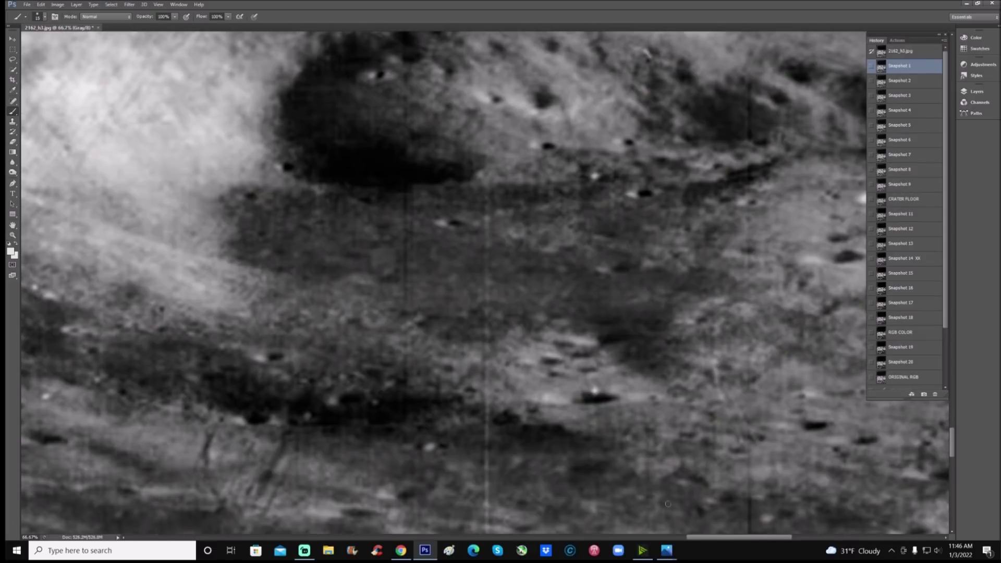
key(ctrl+minus)
drag(729, 538, 681, 542)
scroll(714, 460, down, 2)
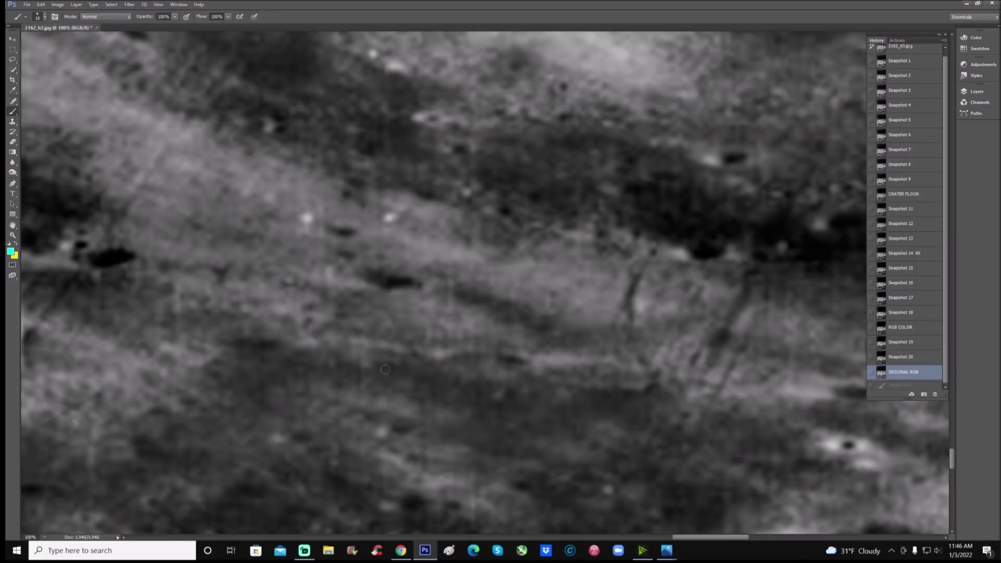
mouse_move(324, 343)
mouse_down()
mouse_move(443, 361)
mouse_move(508, 349)
mouse_move(530, 357)
mouse_move(531, 373)
mouse_move(643, 393)
mouse_move(696, 272)
mouse_up()
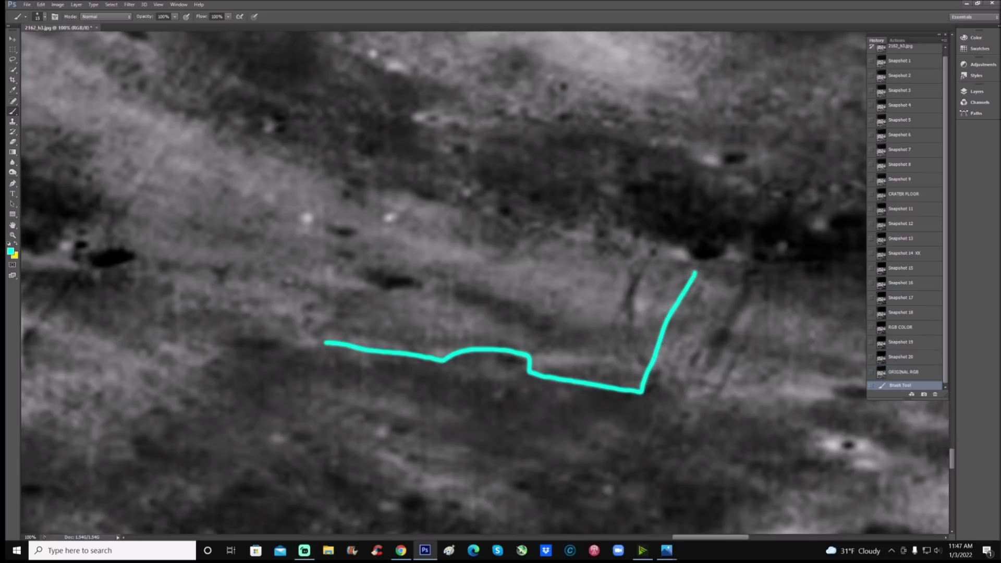
mouse_move(340, 360)
mouse_down()
mouse_move(650, 402)
mouse_move(697, 274)
mouse_up()
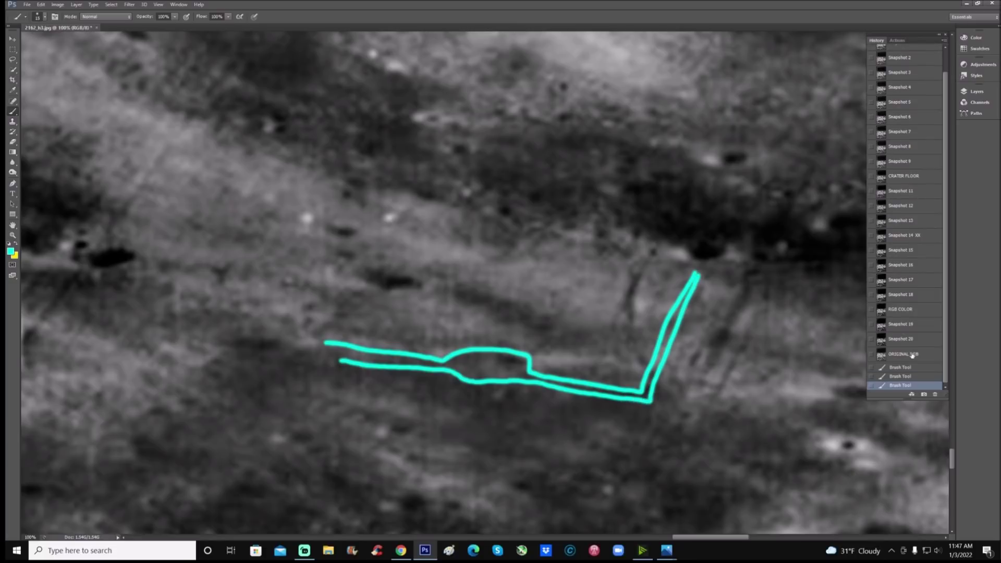
Step: Switch to Snapshot 1 and brush white angled outlines, a dashed connecting line, small crosses and a pointer on the dark terrain
click(918, 48)
scroll(618, 387, down, 5)
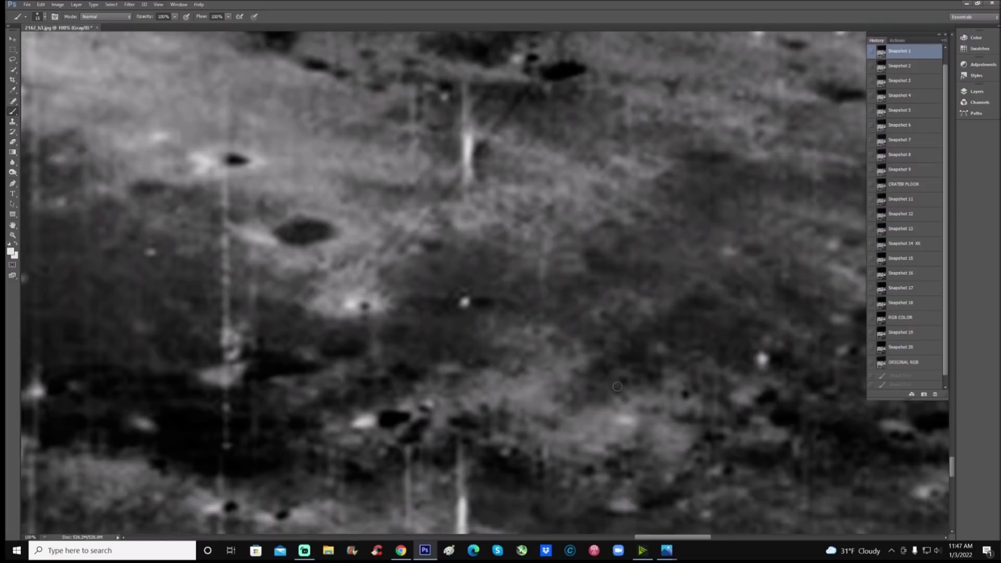
scroll(618, 387, down, 3)
mouse_move(314, 352)
mouse_down()
mouse_move(303, 366)
mouse_move(358, 396)
mouse_move(420, 346)
mouse_move(592, 412)
mouse_move(605, 436)
mouse_move(632, 437)
mouse_move(672, 408)
mouse_move(704, 354)
mouse_move(678, 344)
mouse_move(664, 346)
mouse_move(685, 364)
mouse_move(671, 399)
mouse_up()
drag(665, 384, 661, 402)
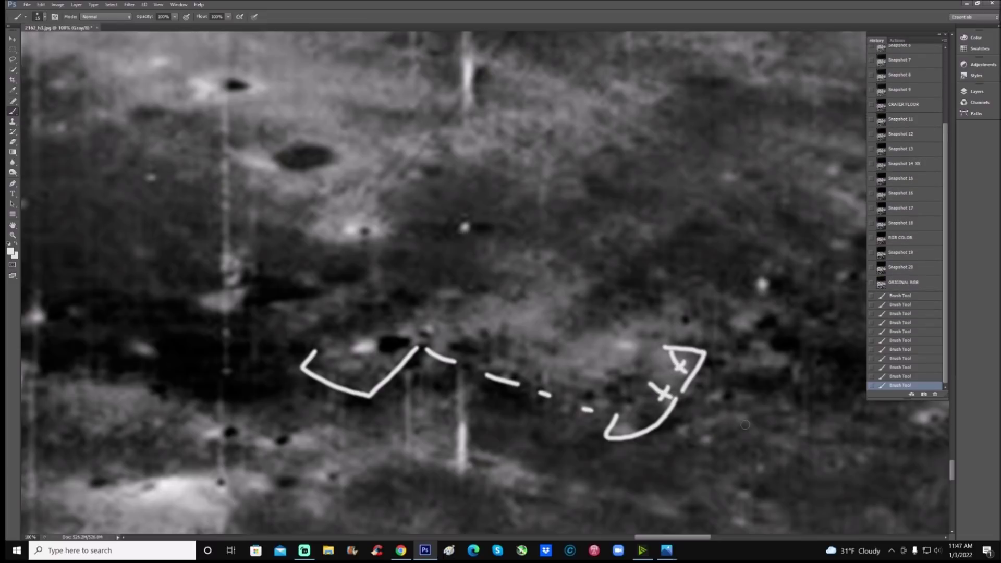
mouse_move(621, 478)
mouse_down()
mouse_move(627, 437)
mouse_move(616, 435)
mouse_move(629, 432)
mouse_up()
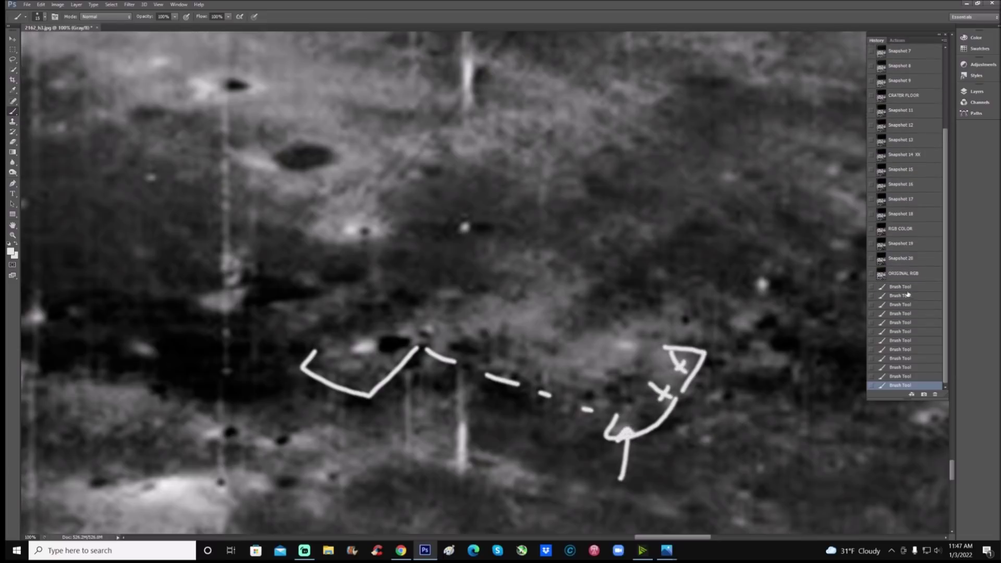
Step: Roll the history back to the first white outline and brush a white arrow and a small hooked curve on the dark terrain
click(907, 287)
mouse_move(727, 404)
mouse_down()
mouse_move(681, 403)
mouse_move(691, 411)
mouse_up()
mouse_move(648, 427)
mouse_down()
mouse_move(623, 443)
mouse_move(613, 414)
mouse_move(625, 403)
mouse_up()
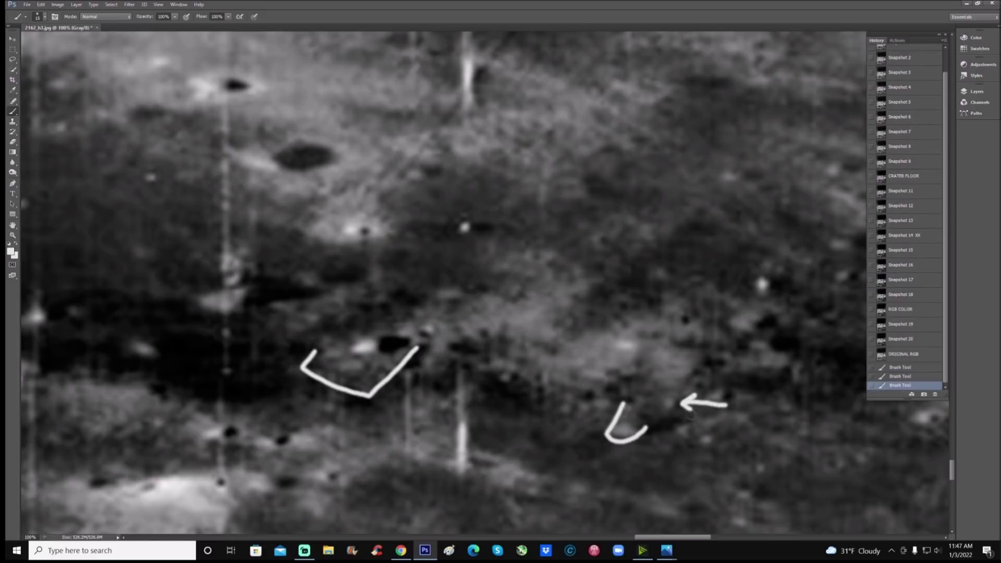
Step: Restore the unmarked Snapshot 1 image and brush a white check-shaped outline and short strokes around the faint bright patch
click(903, 357)
mouse_move(639, 397)
mouse_down()
mouse_move(633, 416)
mouse_move(682, 369)
mouse_up()
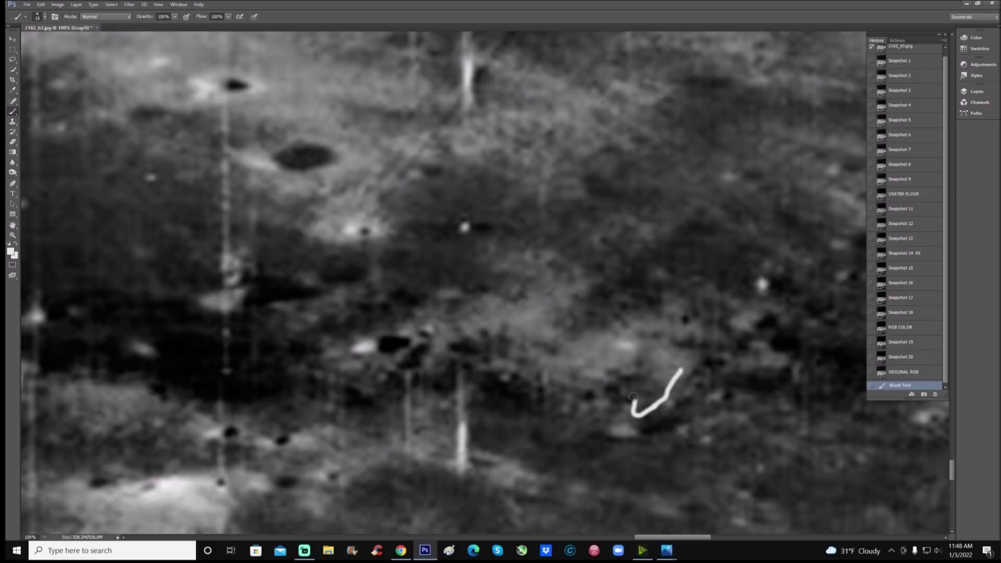
drag(608, 322, 604, 355)
mouse_move(578, 320)
mouse_down()
mouse_move(572, 342)
mouse_move(574, 326)
mouse_up()
Step: Undo the white marks and brush a wavy cyan line along the bright ridge above the dark crater in the RGB image
key(ctrl+minus)
key(ctrl+minus)
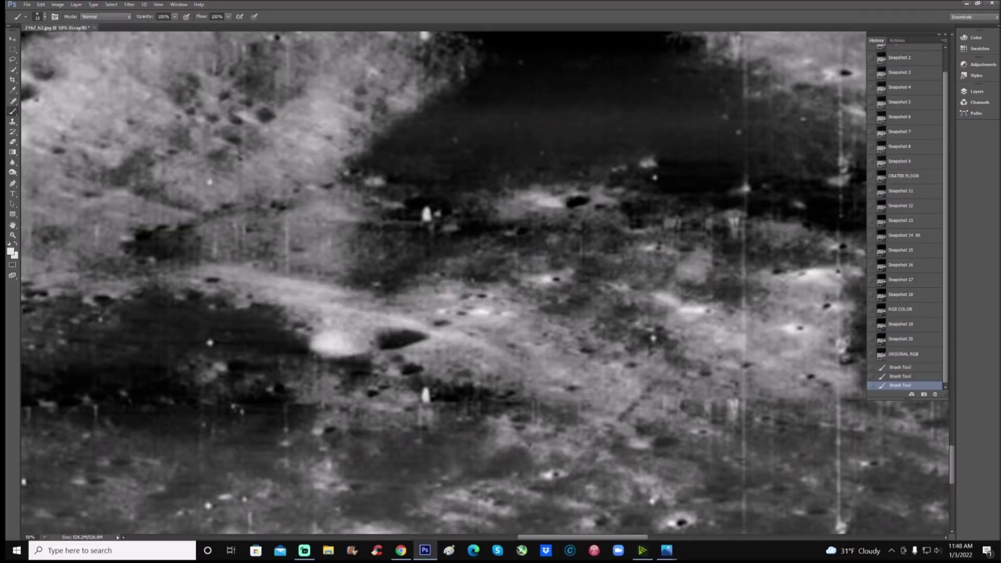
key(ctrl+alt+z)
key(ctrl+alt+z)
key(ctrl+alt+z)
key(ctrl+alt+z)
key(ctrl+alt+z)
key(ctrl+alt+z)
mouse_move(254, 272)
mouse_down()
mouse_move(323, 308)
mouse_move(518, 352)
mouse_up()
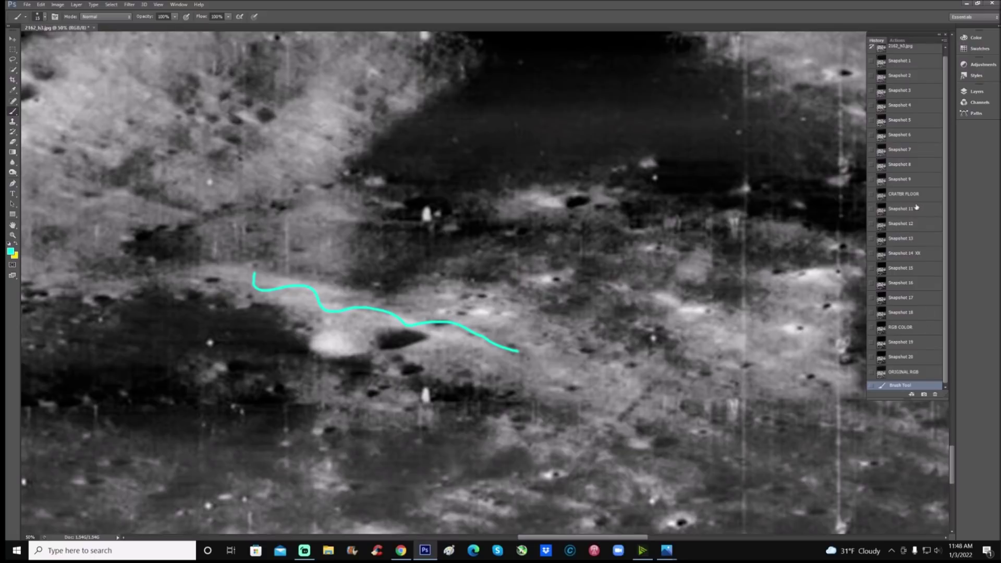
Step: Compare the ridge in Snapshot 1, and restore ORIGINAL RGB to brush a wavy cyan line down the slope beside the dark crater
scroll(917, 208, up, 1)
click(926, 72)
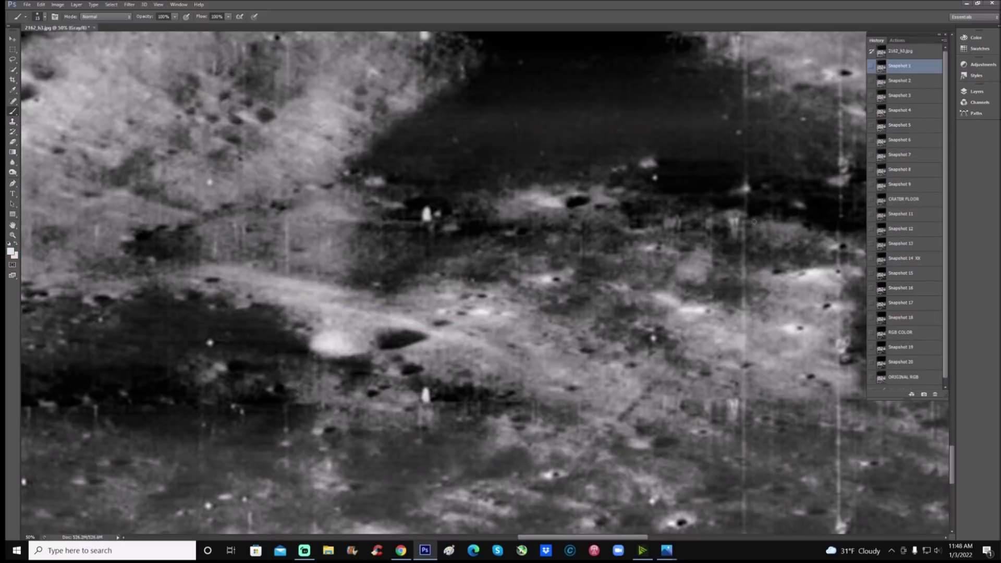
key(ctrl+plus)
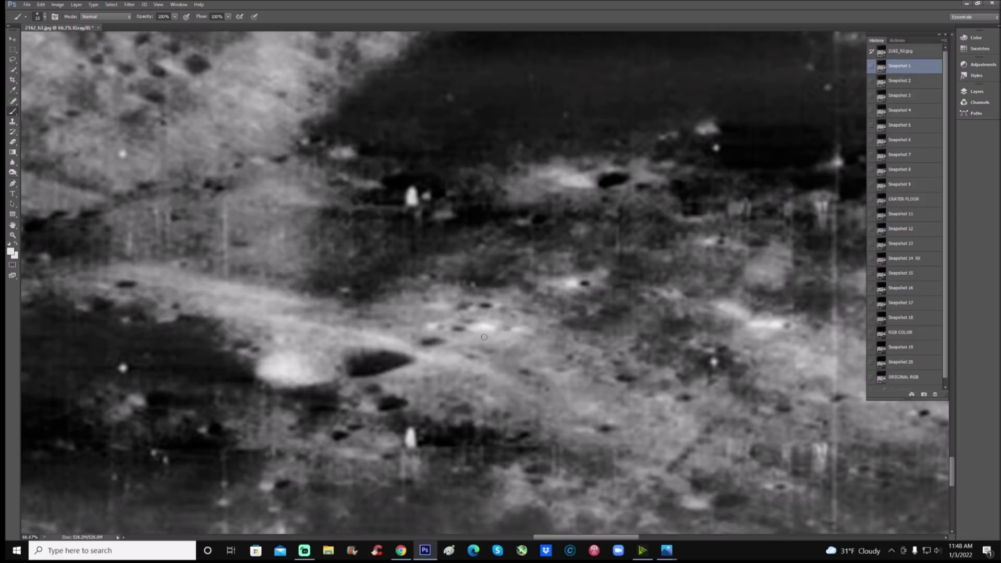
click(927, 380)
mouse_move(525, 341)
mouse_down()
mouse_move(559, 372)
mouse_move(639, 406)
mouse_up()
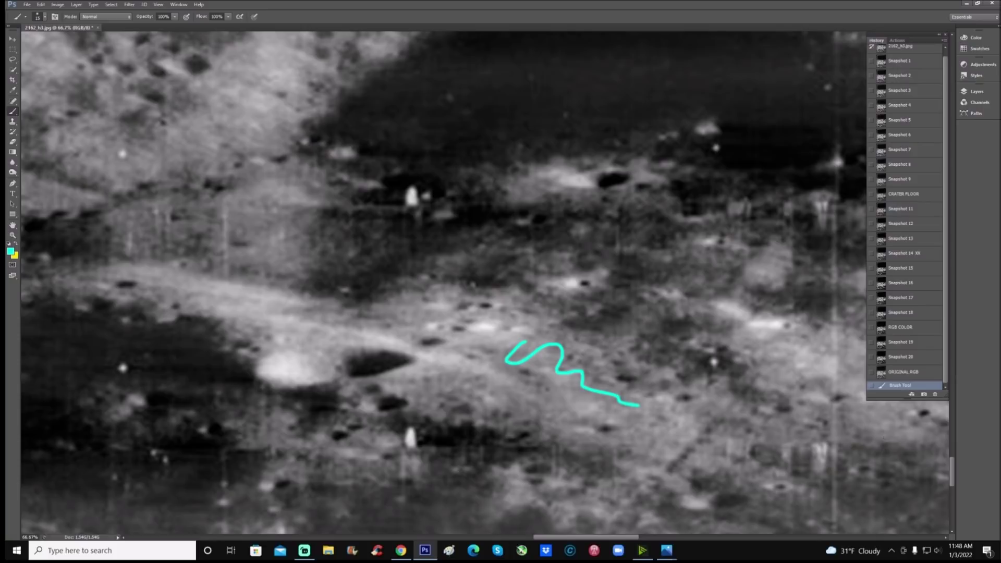
Step: Switch to Snapshot 20 and enlarge the dark plain below the bright mountain slope and shadowed crater
scroll(881, 417, down, 4)
scroll(881, 417, right, 5)
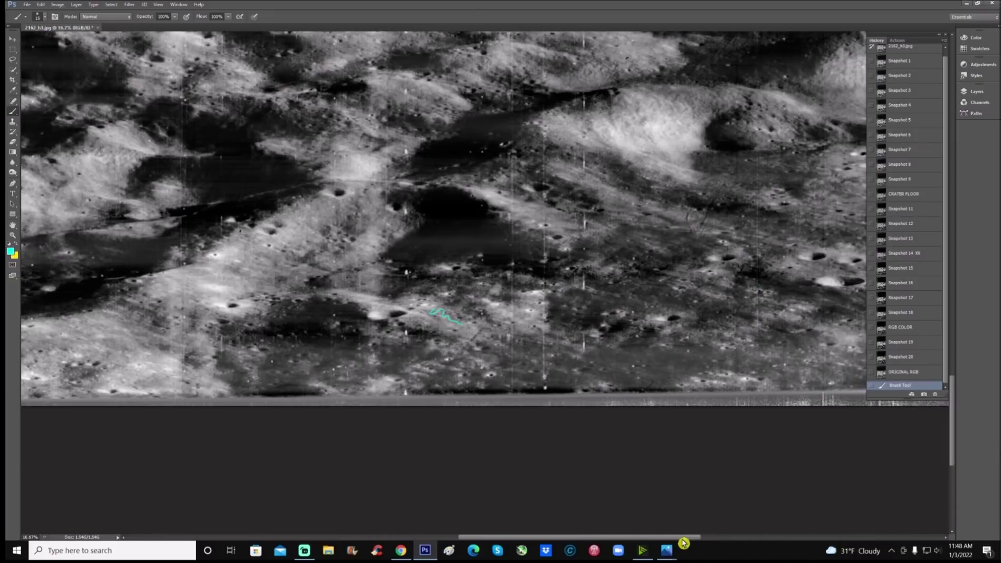
click(926, 356)
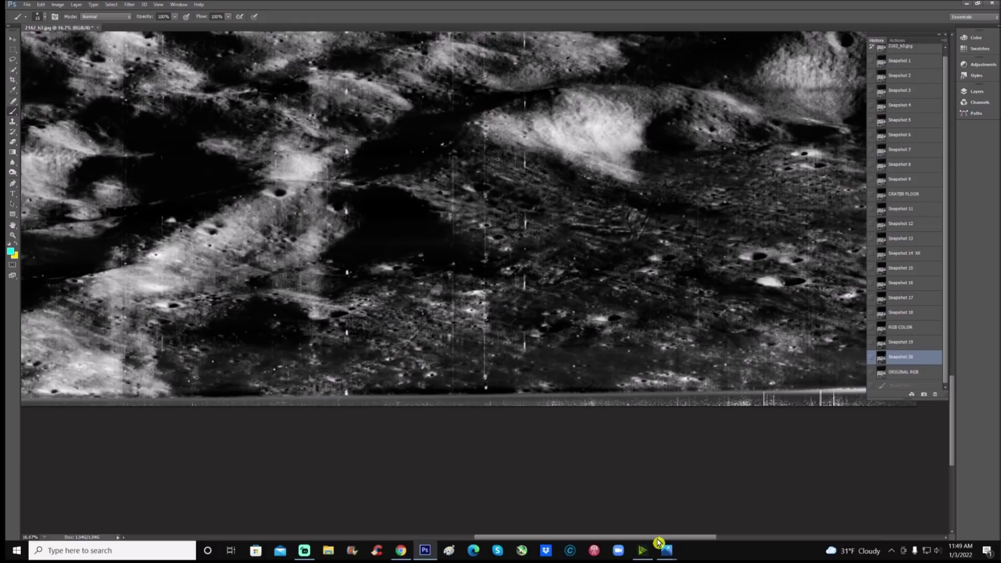
key(ctrl+plus)
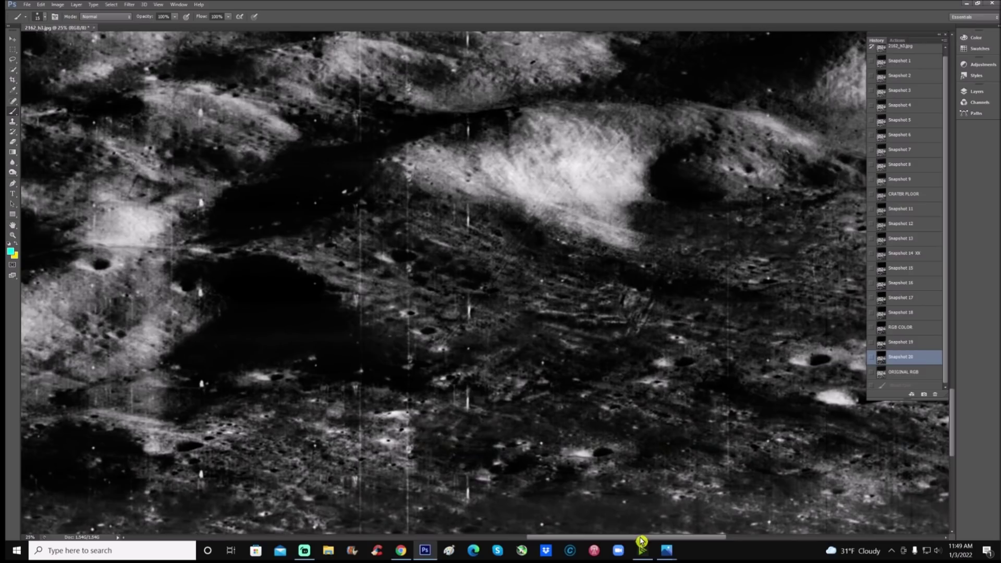
key(z)
drag(428, 225, 457, 225)
scroll(638, 342, up, 2)
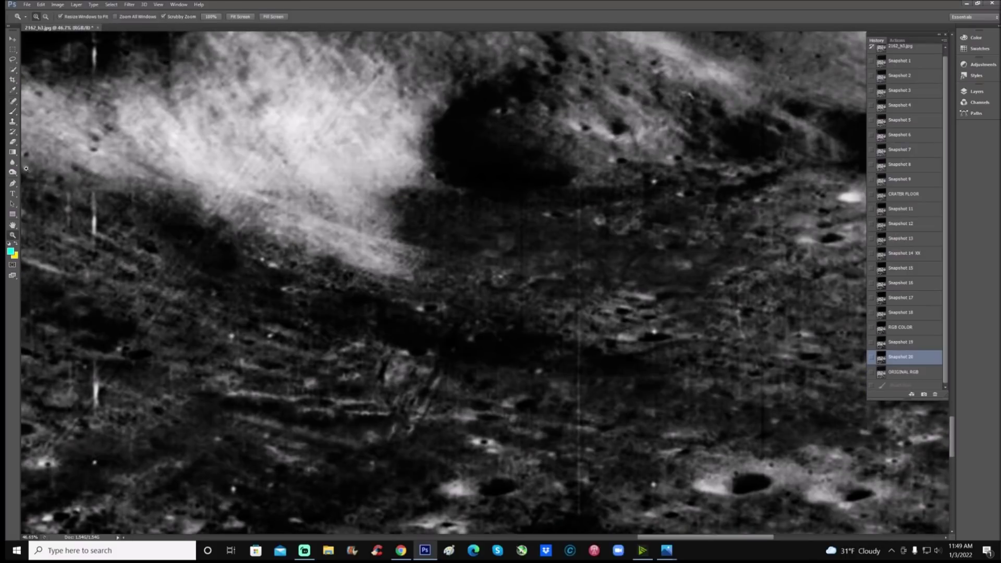
Step: Brush three cyan arrows and two adjoining ovals around the faint features on the plain below the shadowed crater
click(12, 114)
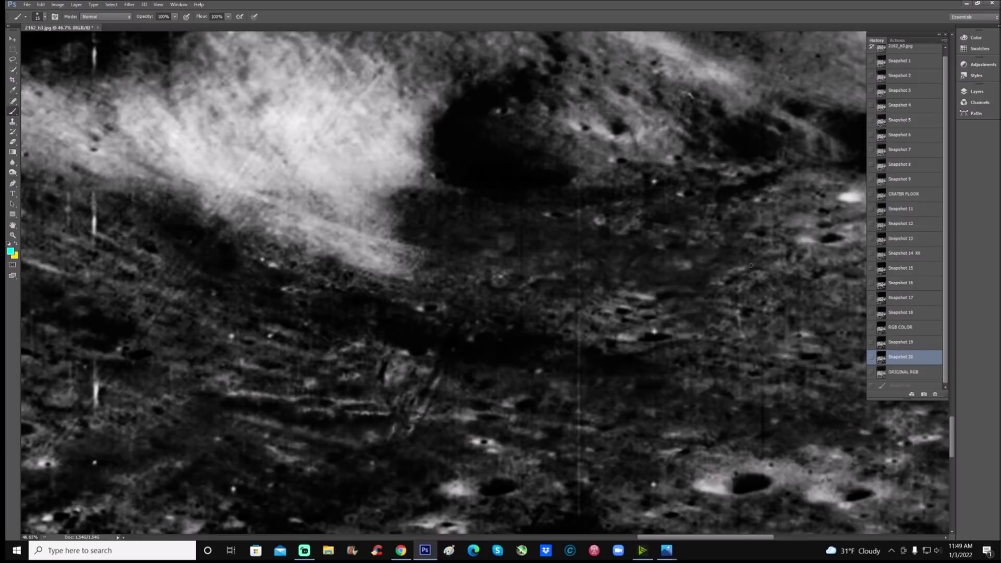
scroll(752, 265, up, 1)
key(ctrl+plus)
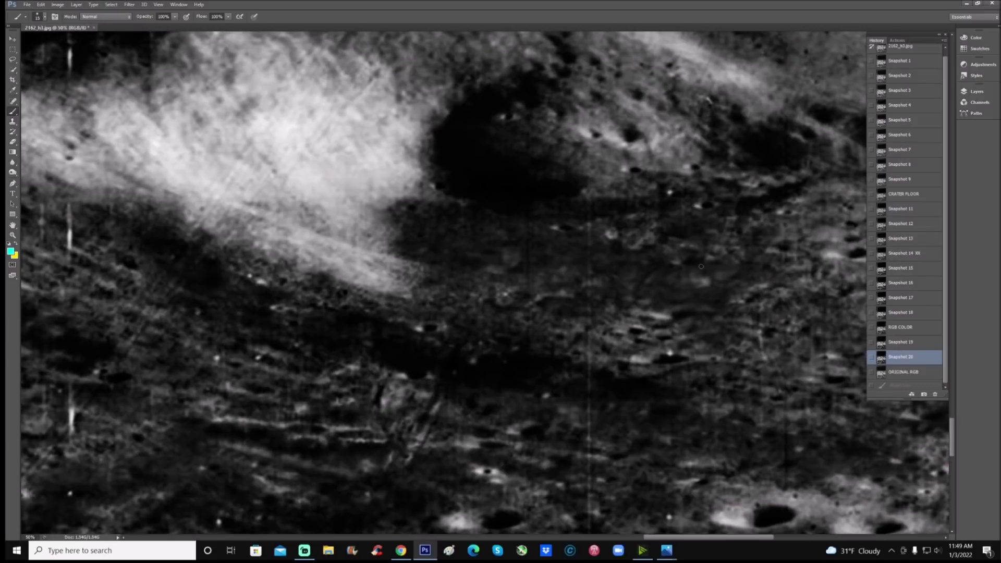
mouse_move(773, 262)
mouse_down()
mouse_move(723, 278)
mouse_move(725, 268)
mouse_move(740, 281)
mouse_up()
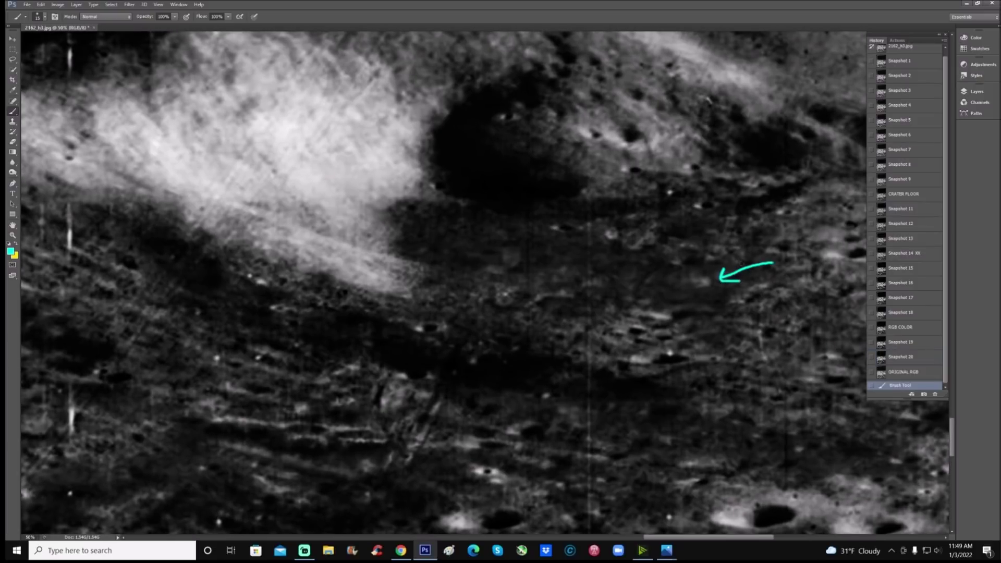
mouse_move(795, 211)
mouse_down()
mouse_move(751, 233)
mouse_move(766, 238)
mouse_up()
mouse_move(633, 183)
mouse_down()
mouse_move(633, 219)
mouse_move(642, 209)
mouse_up()
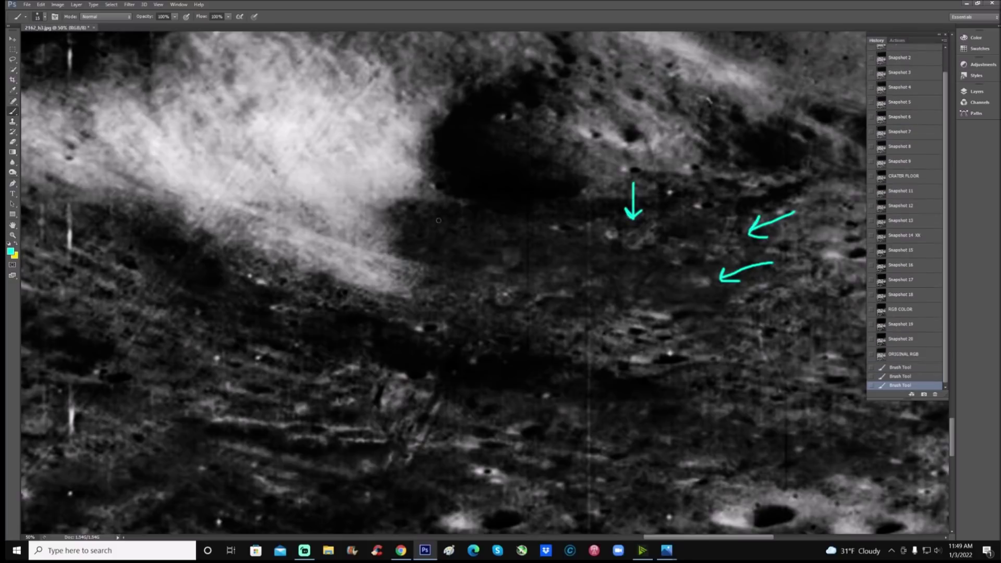
mouse_move(486, 228)
mouse_down()
mouse_move(454, 244)
mouse_move(445, 277)
mouse_move(464, 316)
mouse_move(500, 326)
mouse_move(554, 315)
mouse_move(588, 302)
mouse_move(611, 268)
mouse_move(568, 235)
mouse_move(499, 226)
mouse_up()
mouse_move(608, 294)
mouse_down()
mouse_move(565, 361)
mouse_move(707, 371)
mouse_move(660, 295)
mouse_move(597, 297)
mouse_up()
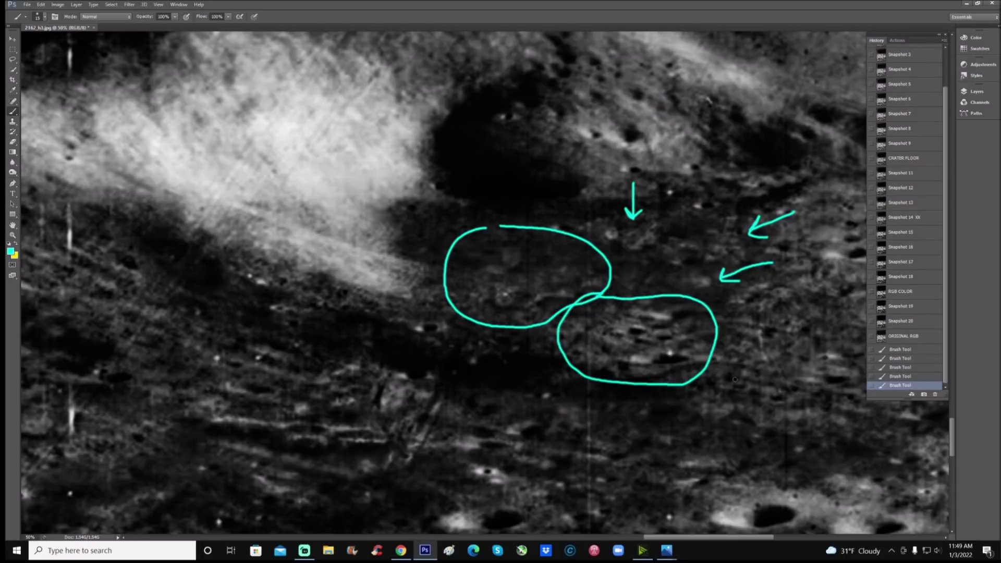
Step: Roll the history back to the first arrow and brush a wavy cyan line beneath the streaked patch of the plain
click(897, 376)
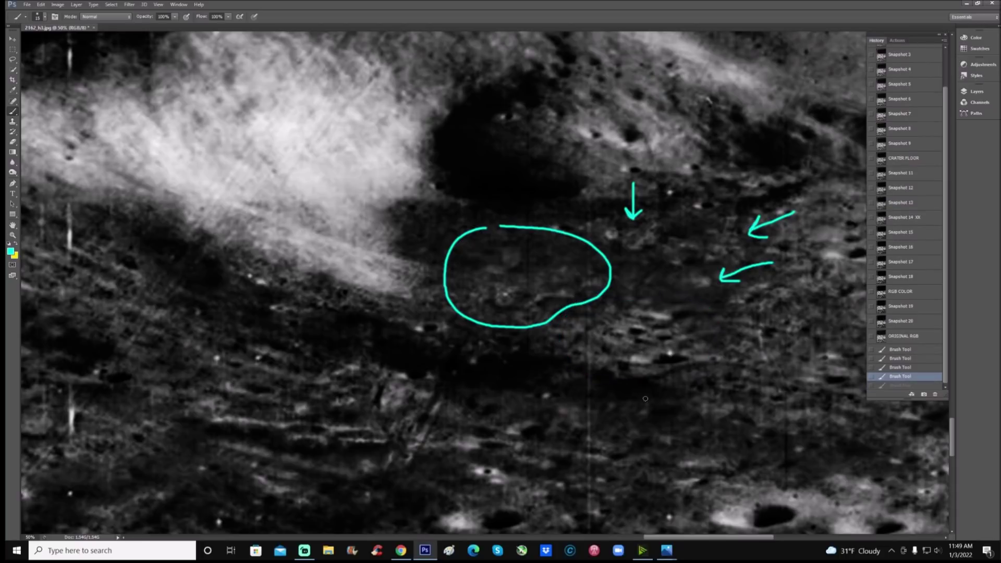
mouse_move(614, 377)
mouse_down()
mouse_move(689, 360)
mouse_move(754, 375)
mouse_up()
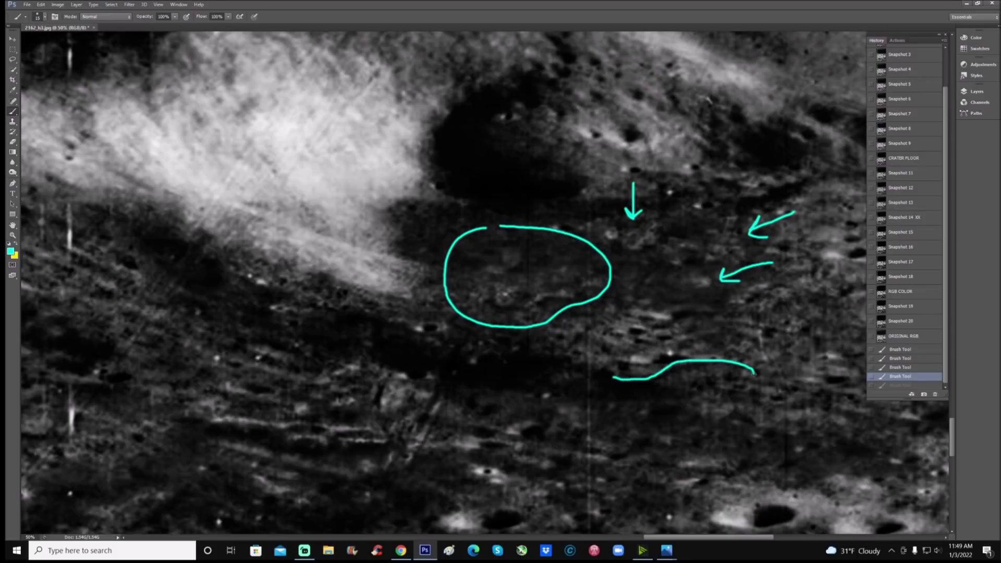
click(915, 350)
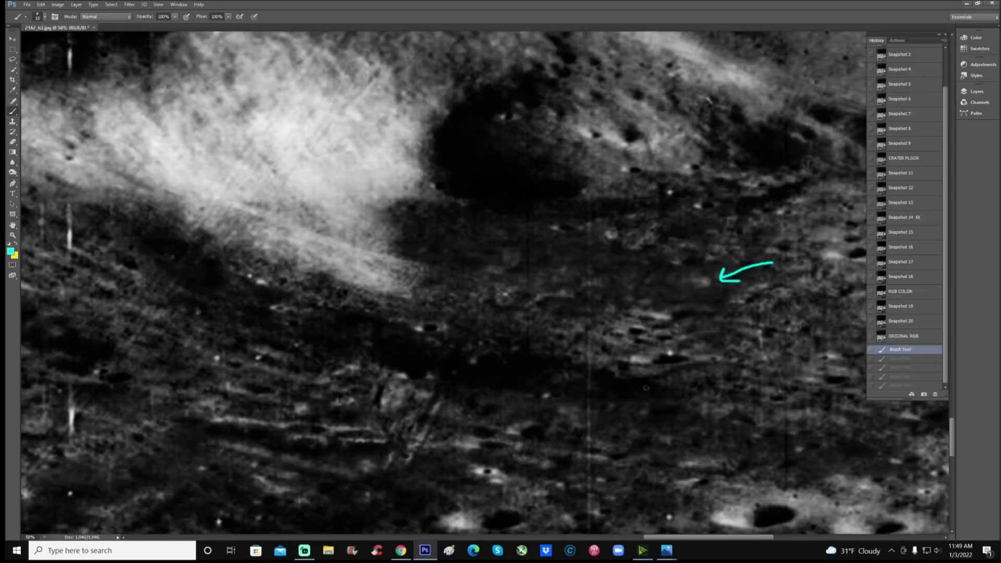
mouse_move(604, 371)
mouse_down()
mouse_move(637, 379)
mouse_move(700, 363)
mouse_move(757, 374)
mouse_up()
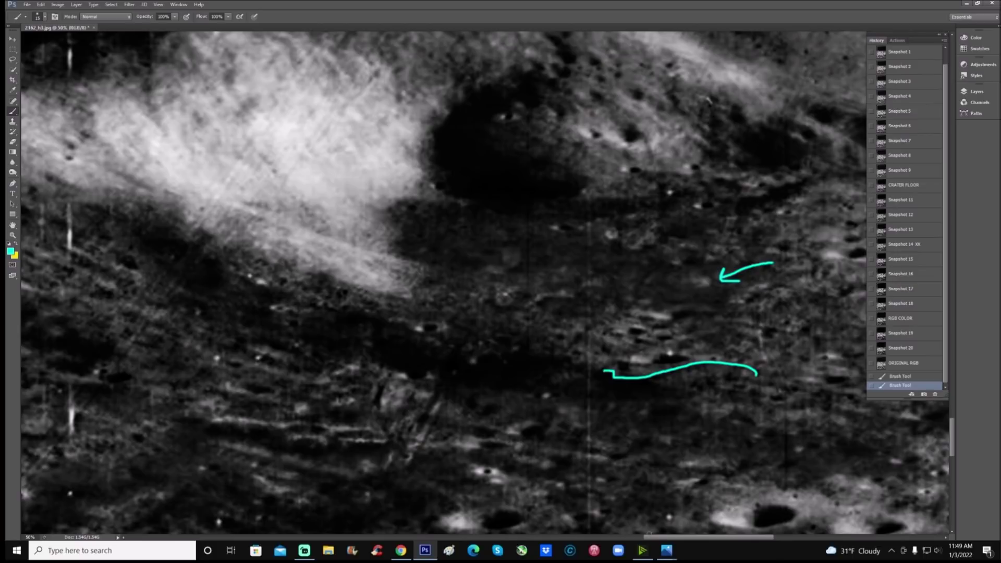
Step: Trace the straight bright streaks below the mountain with two angled cyan lines and a small arched bracket beneath them
scroll(496, 417, left, 5)
mouse_move(462, 419)
mouse_down()
mouse_move(606, 432)
mouse_move(617, 407)
mouse_up()
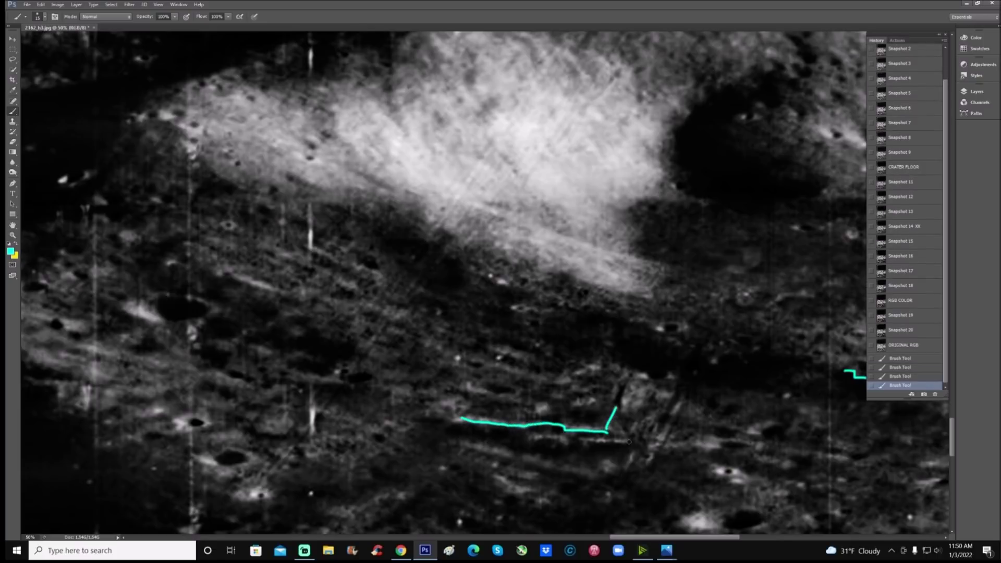
mouse_move(585, 442)
mouse_down()
mouse_move(625, 443)
mouse_move(656, 386)
mouse_up()
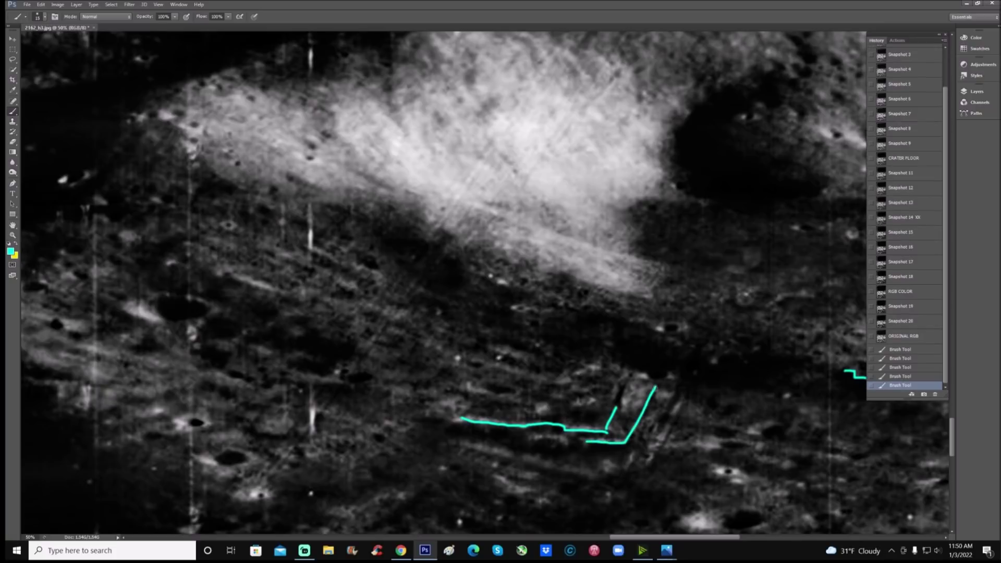
mouse_move(522, 434)
mouse_down()
mouse_move(523, 450)
mouse_move(571, 436)
mouse_up()
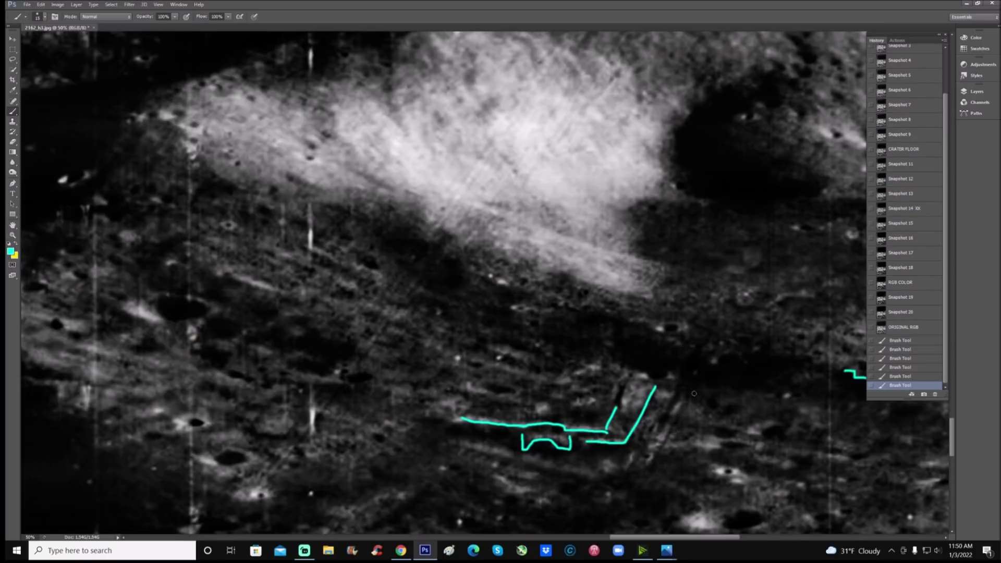
Step: Brush two pairs of slanted parallel cyan lines beside the angled outlines, one along the streaks and one across the dark band
drag(690, 392, 655, 459)
drag(662, 411, 629, 469)
drag(705, 348, 725, 302)
drag(690, 331, 700, 299)
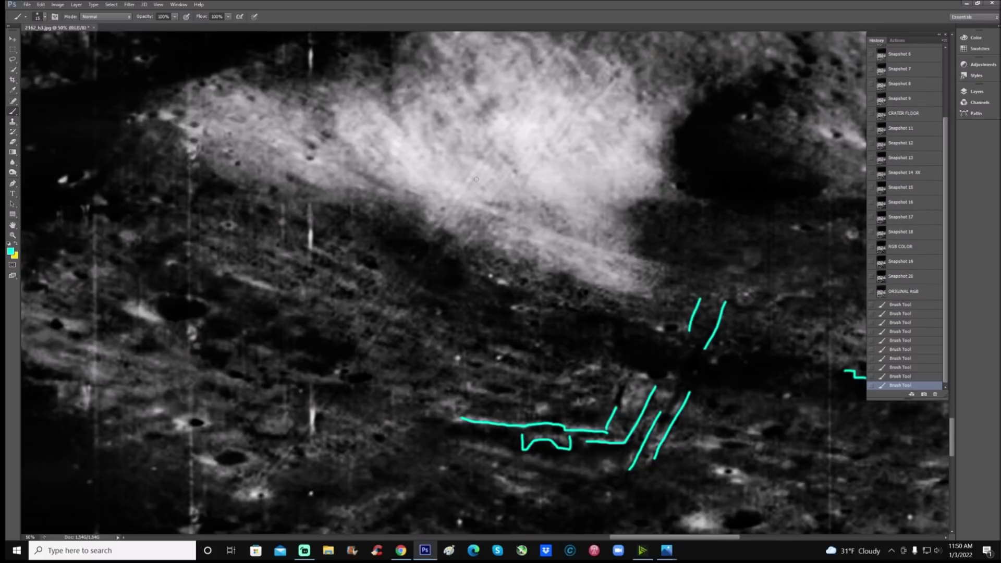
Step: Brush a three-sided cyan outline on the bright mountain slope, and roll the history back to the first brush stroke
drag(501, 125, 545, 153)
drag(516, 115, 446, 216)
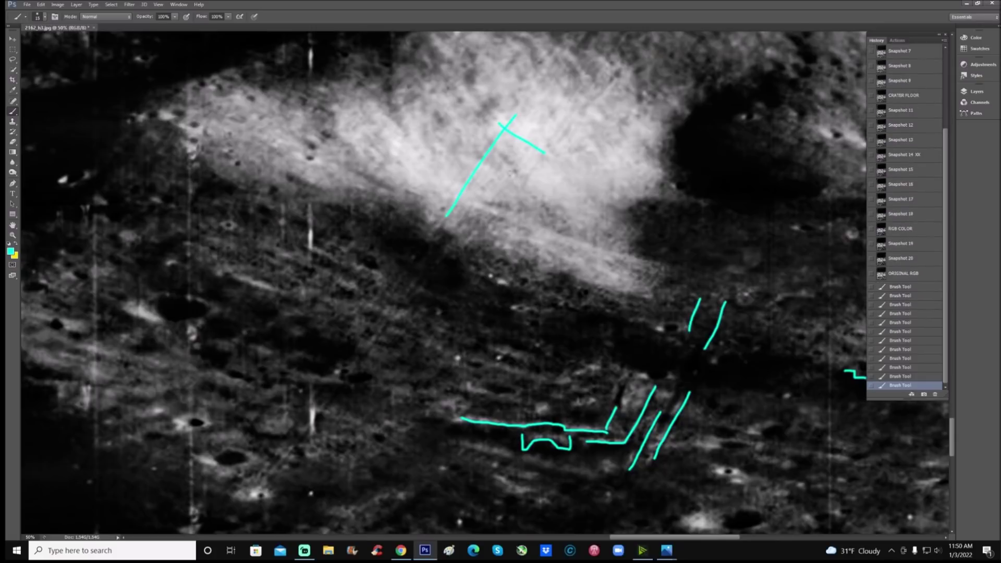
drag(545, 152, 495, 224)
click(901, 279)
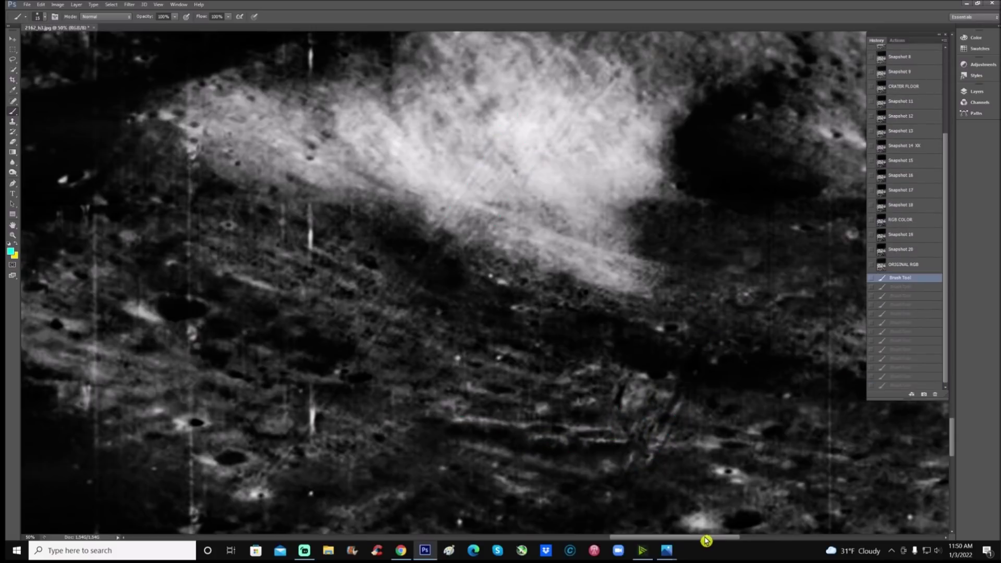
Step: Outline the rough lighter patch below the straight streaks in cyan and brush two small arrows beside its lower edge
drag(704, 539, 696, 542)
scroll(691, 490, down, 3)
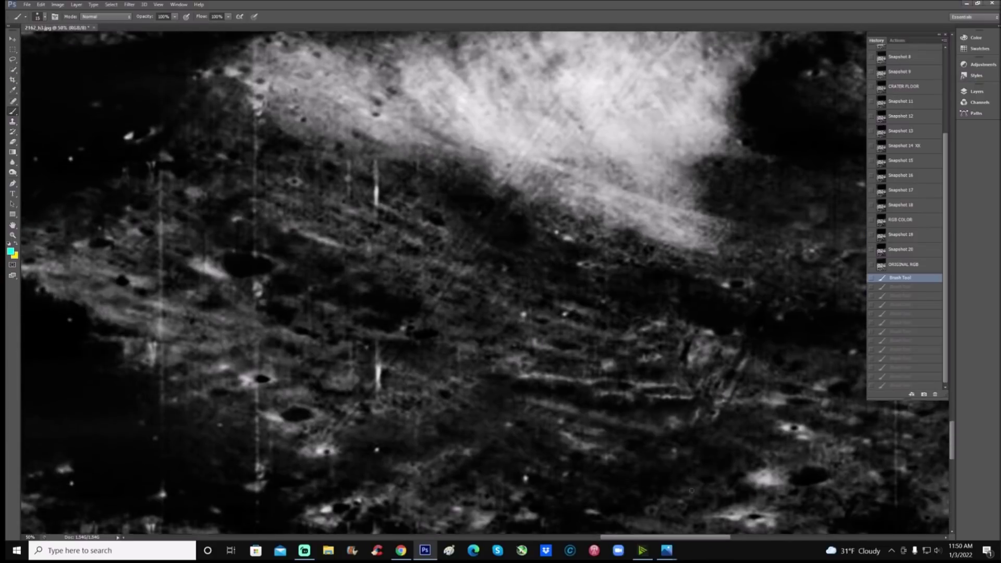
scroll(691, 490, down, 10)
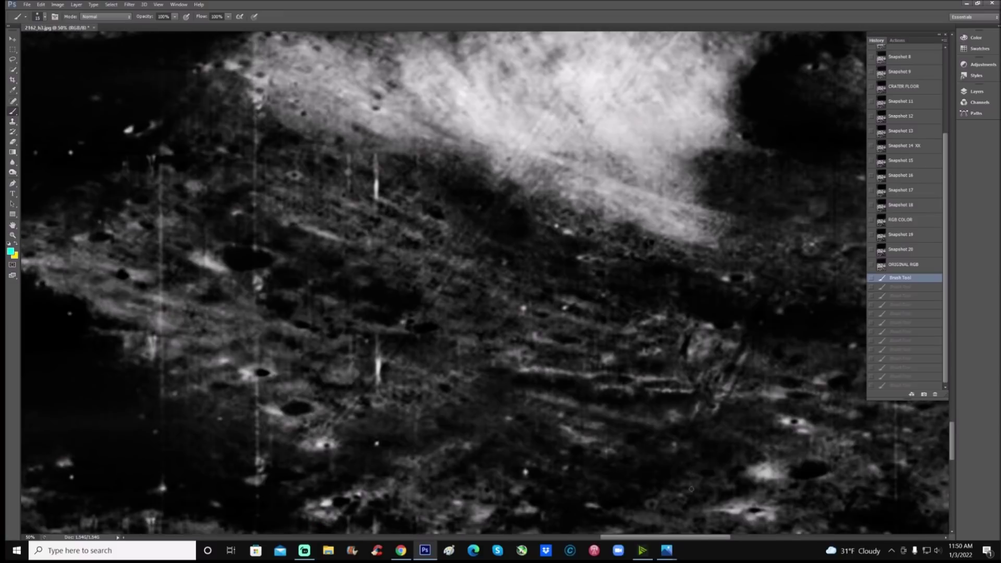
scroll(691, 489, down, 2)
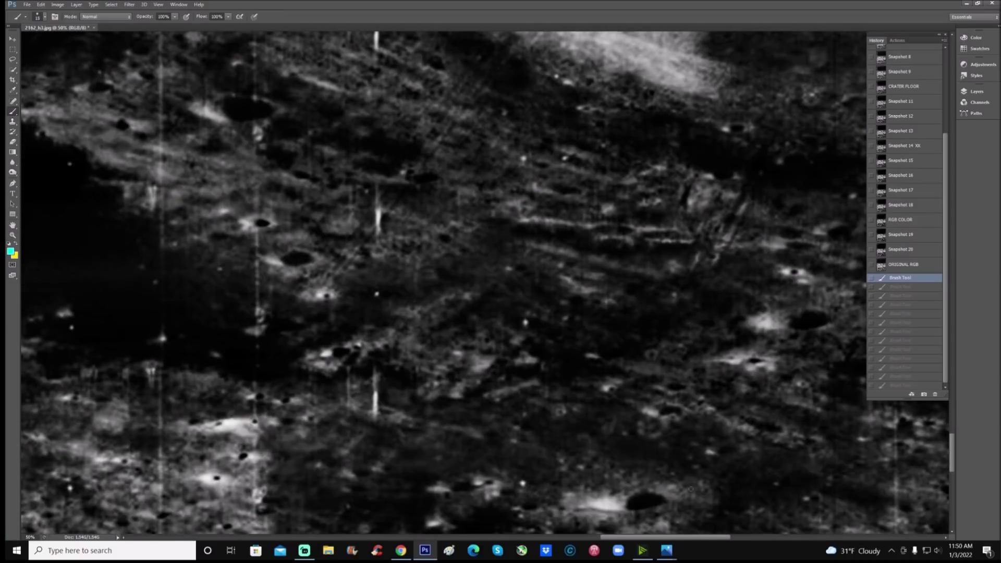
drag(694, 540, 680, 538)
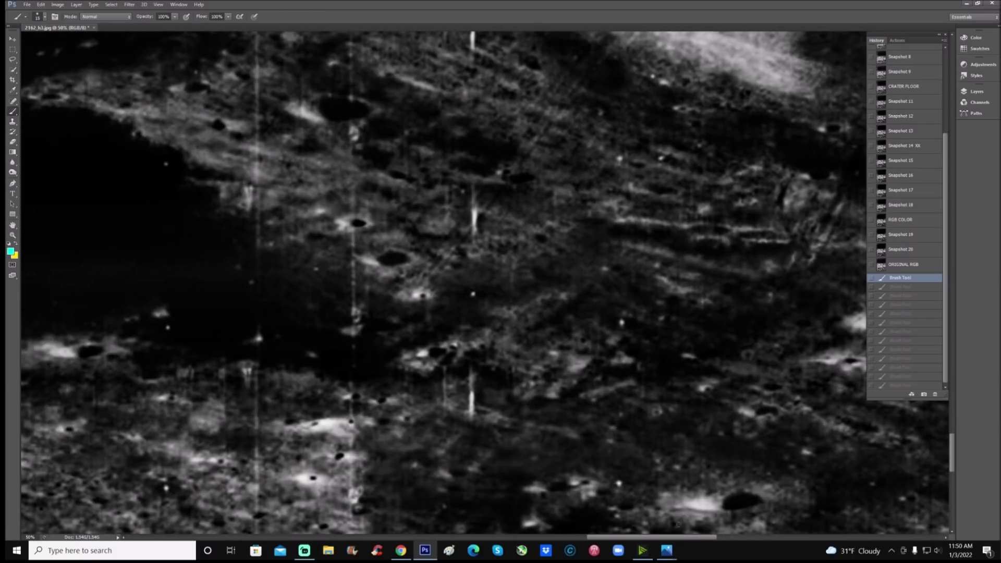
mouse_move(430, 323)
mouse_down()
mouse_move(386, 353)
mouse_move(400, 384)
mouse_move(480, 389)
mouse_move(509, 415)
mouse_move(656, 391)
mouse_move(653, 323)
mouse_move(616, 292)
mouse_move(548, 283)
mouse_move(428, 325)
mouse_up()
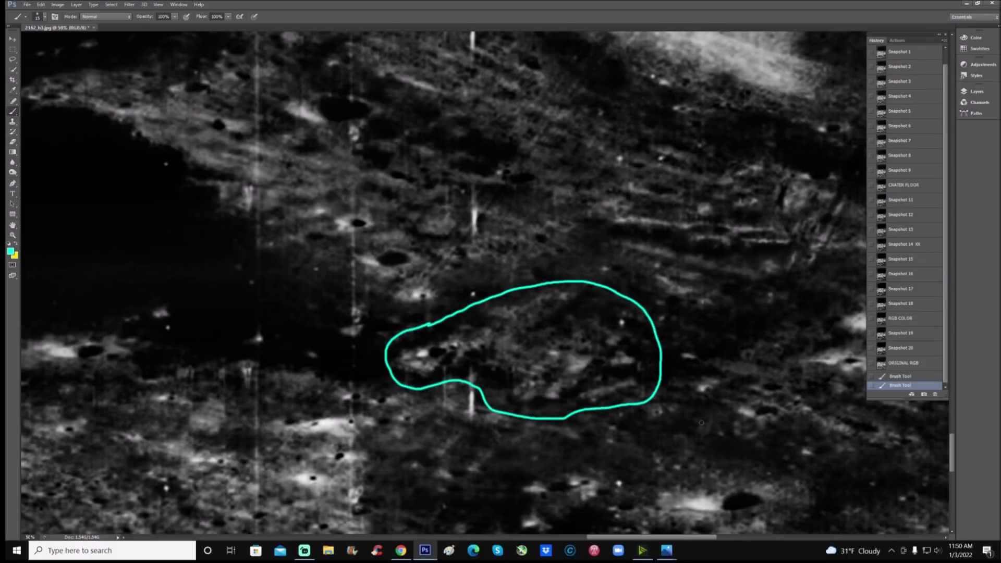
mouse_move(696, 394)
mouse_down()
mouse_move(670, 405)
mouse_move(674, 397)
mouse_move(667, 410)
mouse_move(682, 413)
mouse_move(632, 429)
mouse_up()
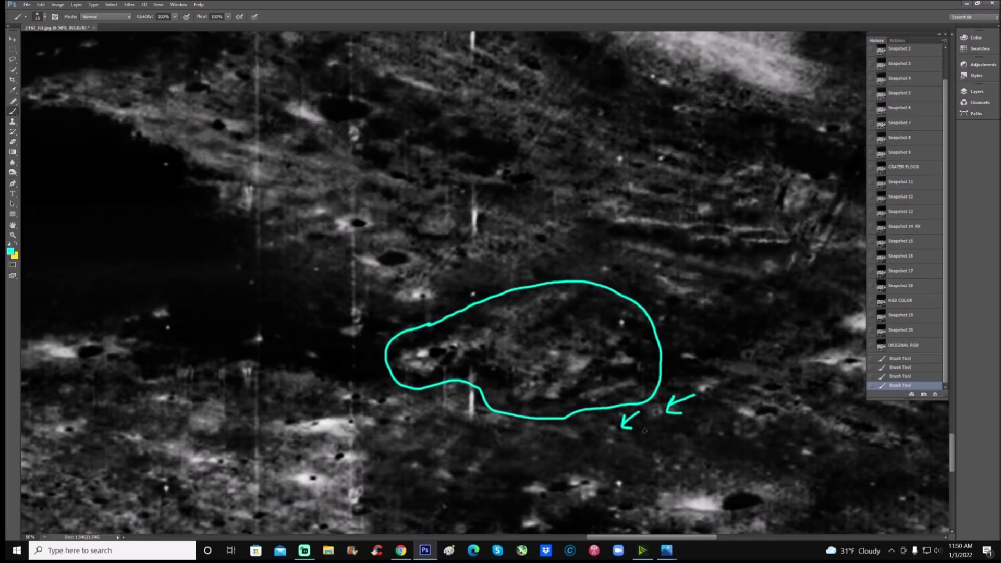
Step: Restore Snapshot 20 to clear the cyan marks and bring the plain further east into view
scroll(714, 433, down, 1)
scroll(714, 433, down, 3)
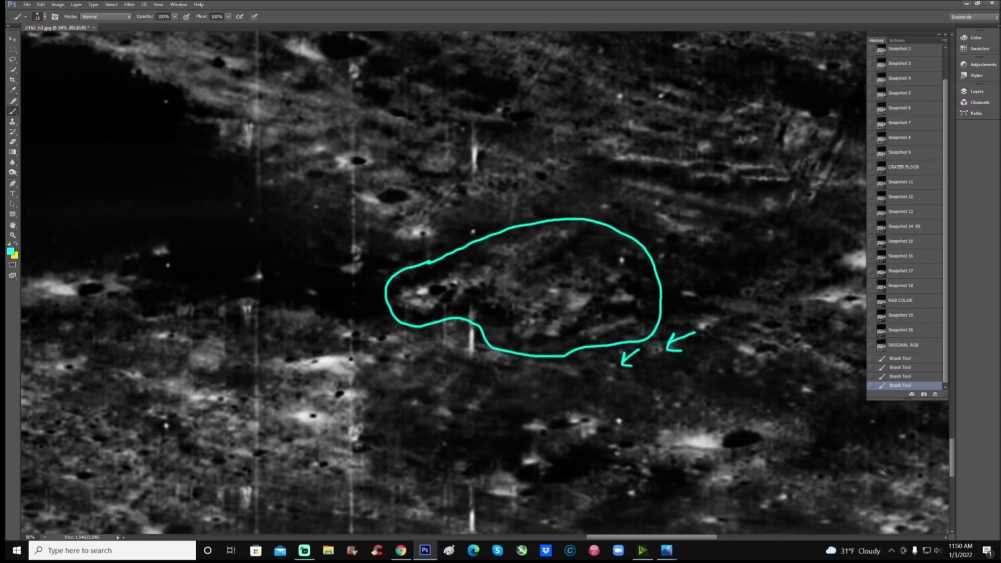
click(907, 331)
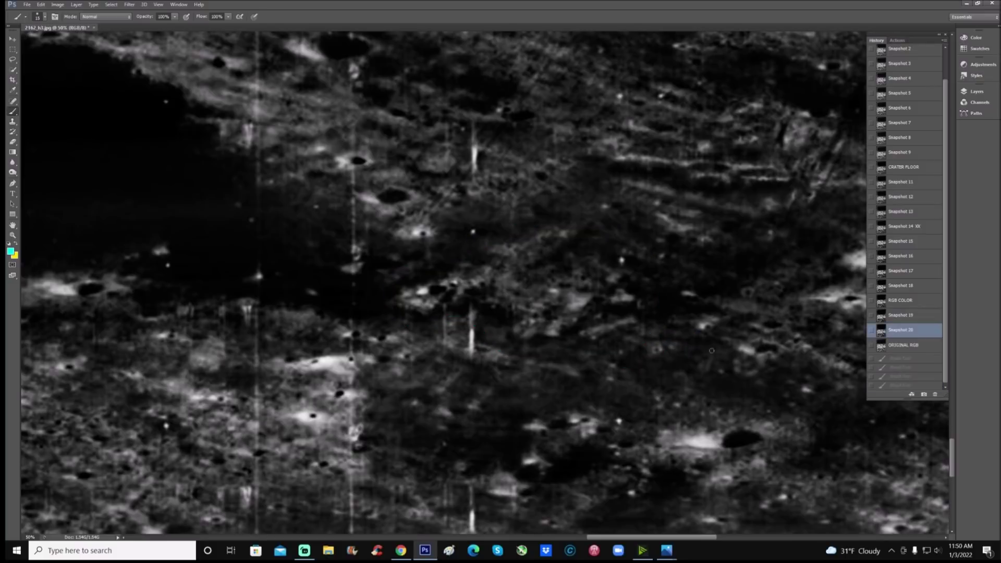
scroll(642, 493, right, 10)
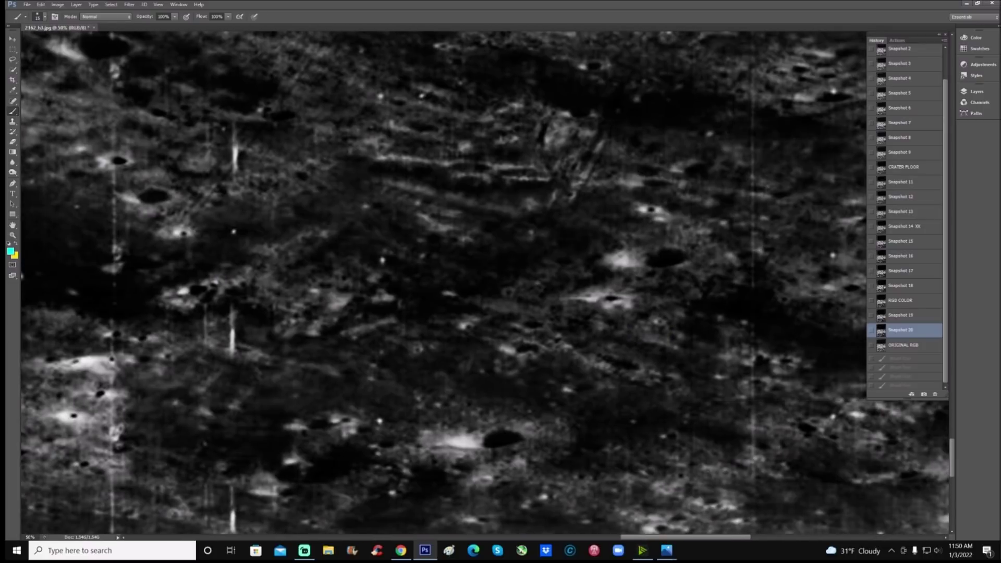
Step: Circle in cyan the patch of densely pitted ground just east of the dark teardrop-shaped crater
scroll(738, 464, down, 3)
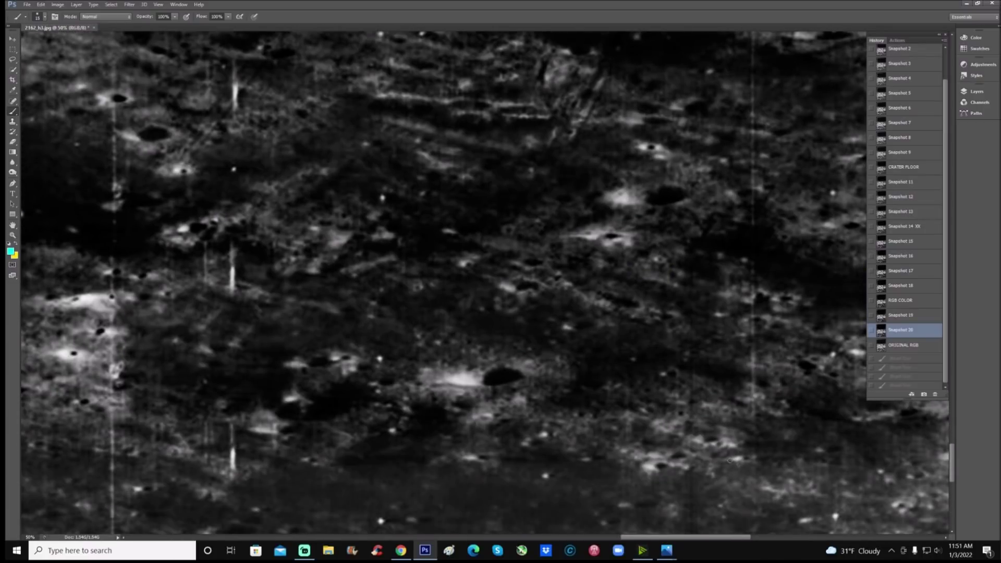
scroll(730, 460, up, 5)
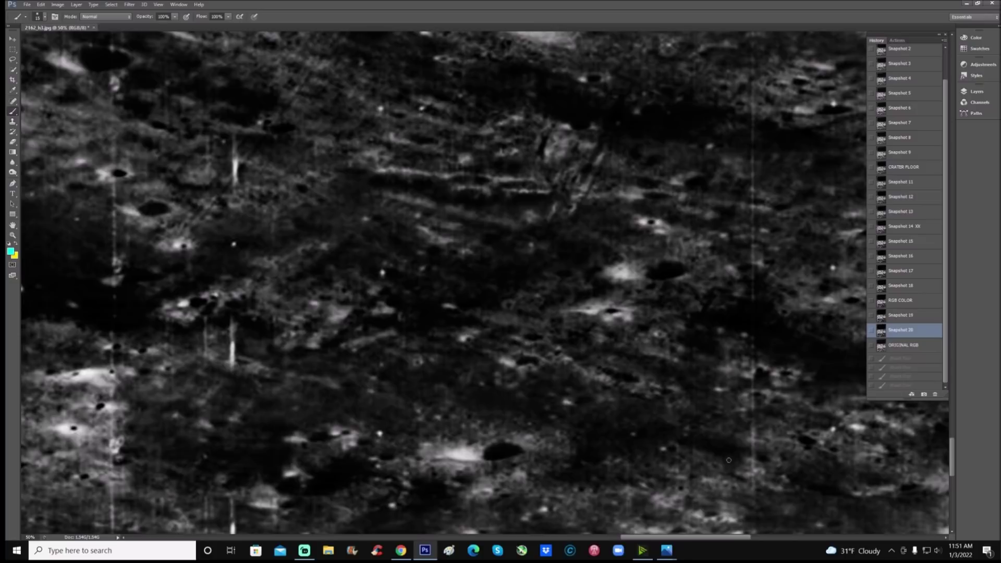
drag(685, 538, 600, 543)
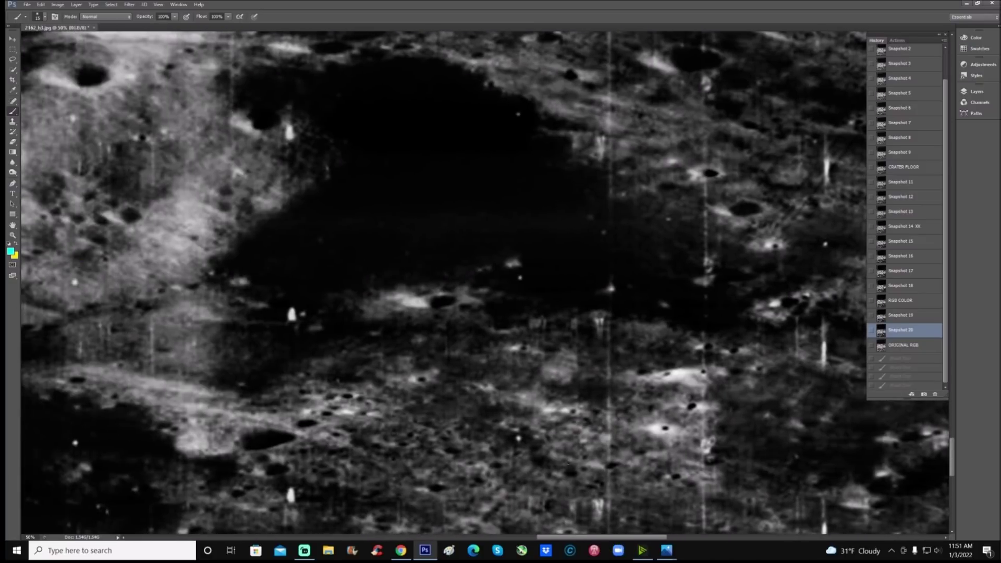
scroll(561, 462, down, 7)
scroll(561, 462, down, 1)
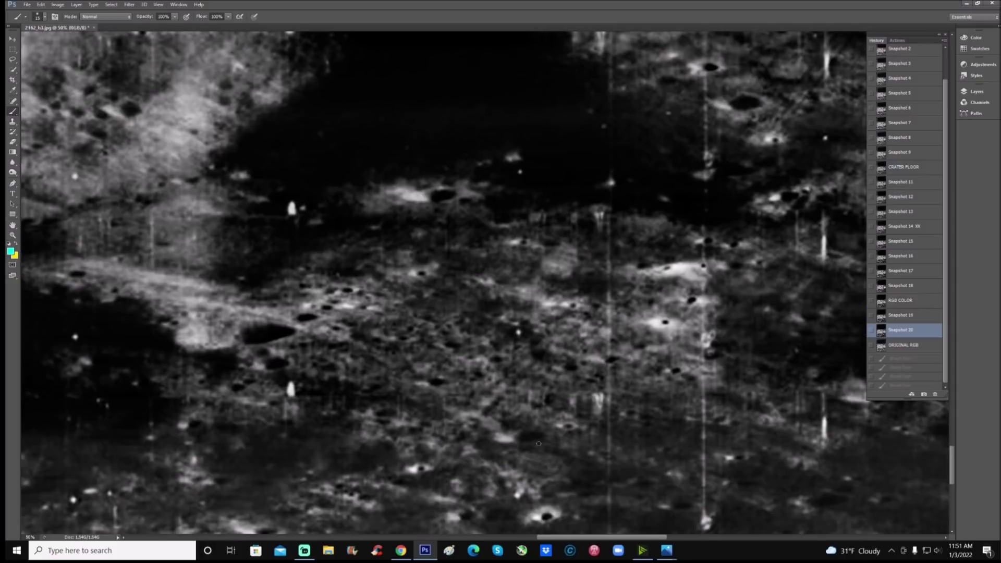
mouse_move(390, 286)
mouse_down()
mouse_move(336, 315)
mouse_move(332, 351)
mouse_move(385, 380)
mouse_move(424, 374)
mouse_move(451, 326)
mouse_move(432, 291)
mouse_move(390, 286)
mouse_up()
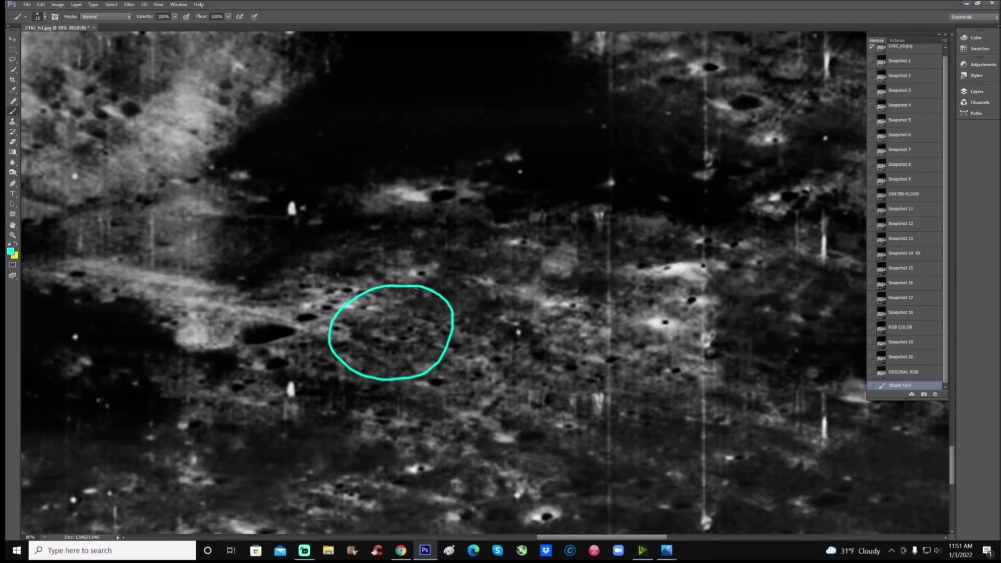
Step: Brush a shallow curved shape with short upright strokes inside the circle, add two upright lines beside it, and roll the history back to the circle
key(ctrl+plus)
key(ctrl+plus)
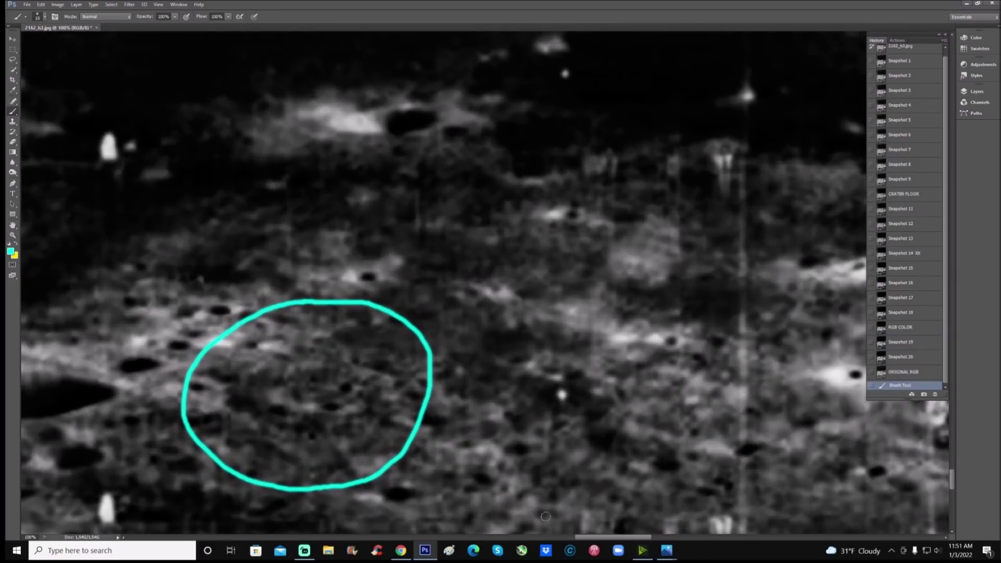
drag(590, 540, 574, 540)
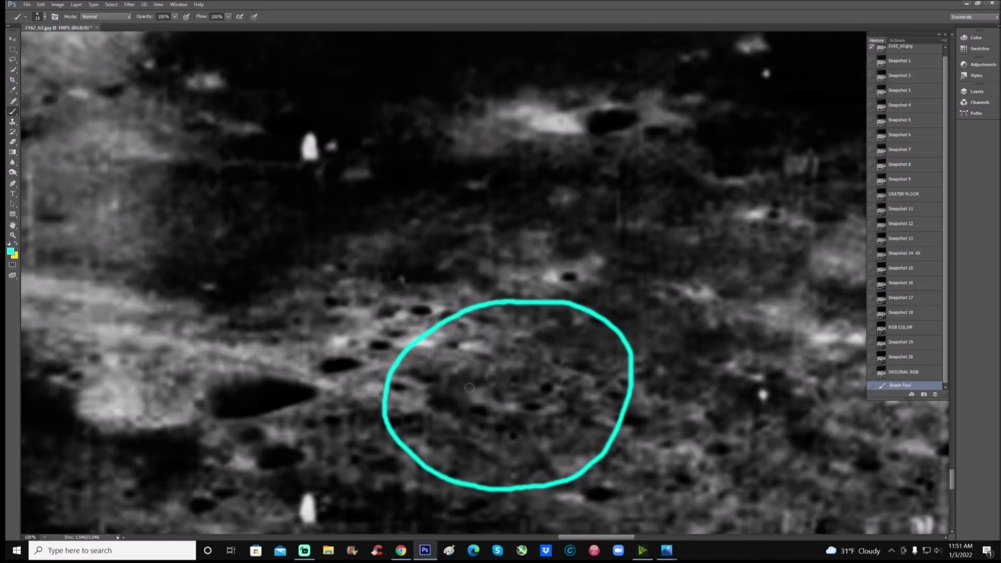
mouse_move(463, 388)
mouse_down()
mouse_move(460, 402)
mouse_move(511, 413)
mouse_move(543, 414)
mouse_move(566, 408)
mouse_move(565, 397)
mouse_up()
drag(470, 387, 537, 378)
drag(644, 375, 654, 245)
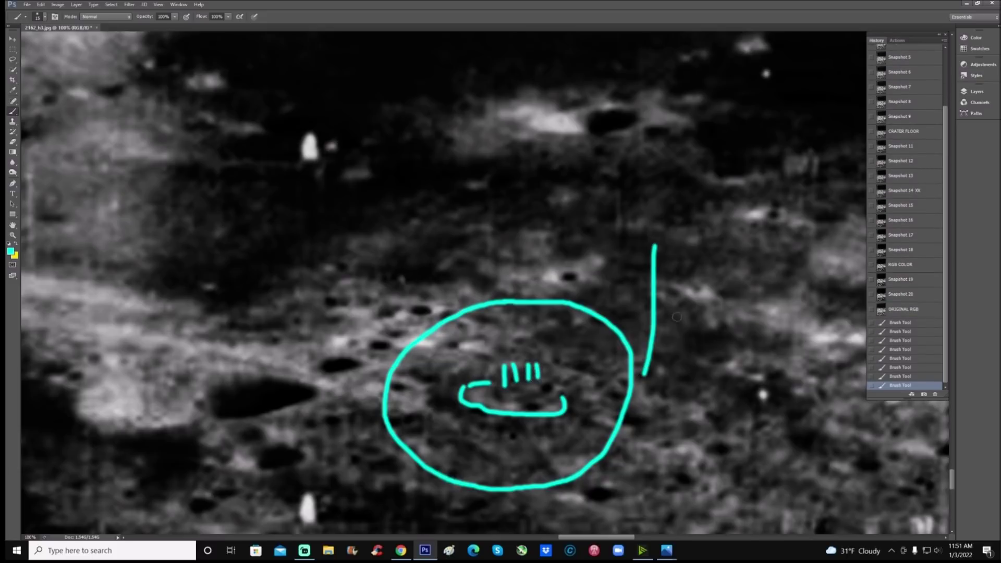
drag(663, 339, 667, 235)
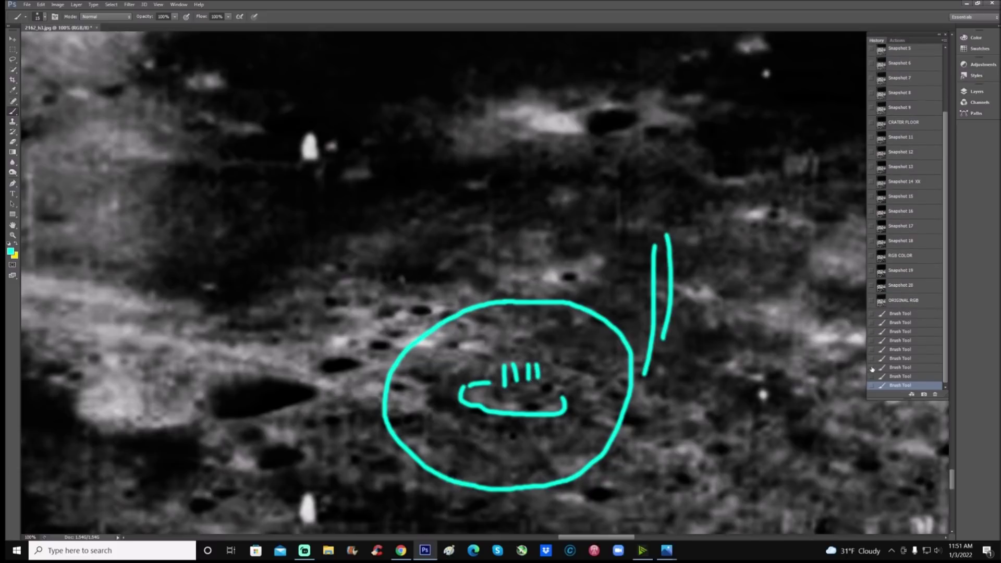
click(900, 314)
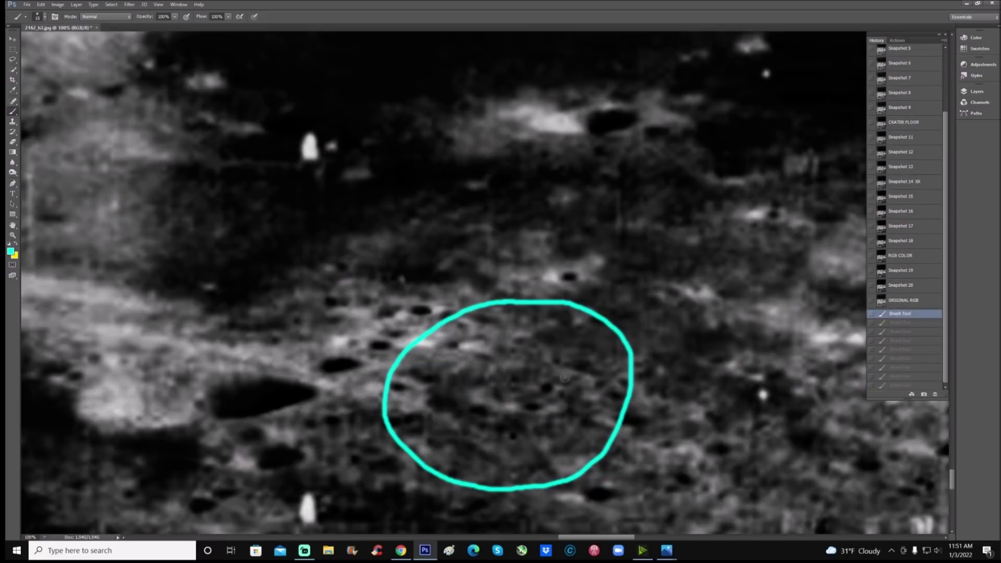
Step: Brush an arrow pointing to double arcs split by upright strokes below the circle, and add three short horizontal lines above it
scroll(617, 383, down, 1)
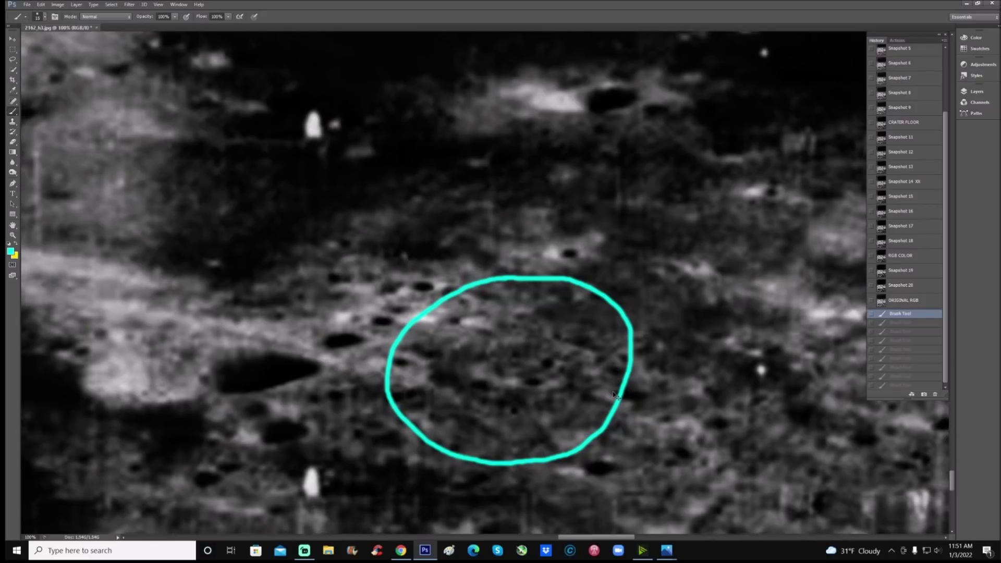
key(ctrl+minus)
scroll(603, 425, down, 2)
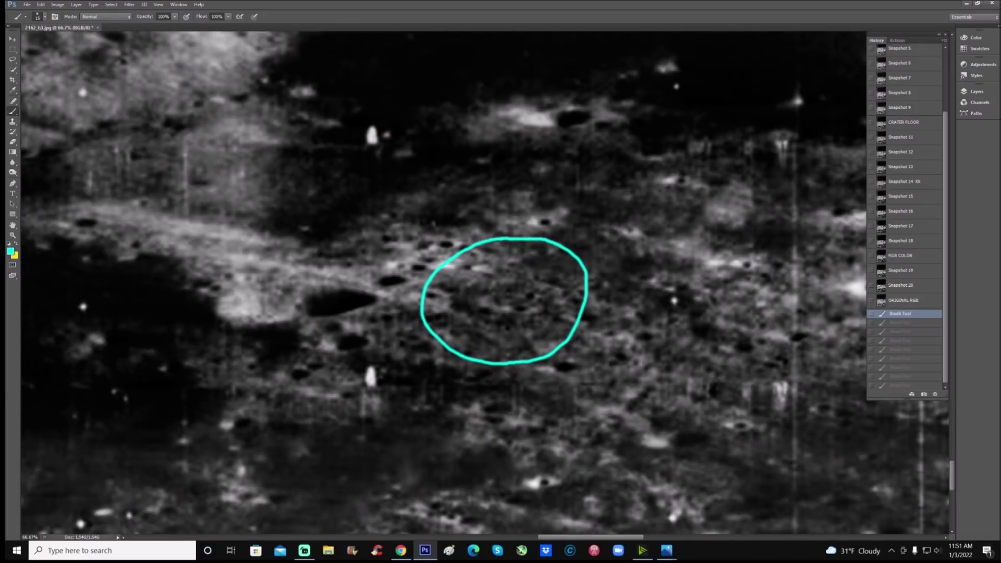
mouse_move(428, 356)
mouse_down()
mouse_move(475, 392)
mouse_move(459, 387)
mouse_move(467, 375)
mouse_move(470, 402)
mouse_move(504, 387)
mouse_move(488, 404)
mouse_move(532, 414)
mouse_up()
drag(513, 382, 521, 417)
click(522, 387)
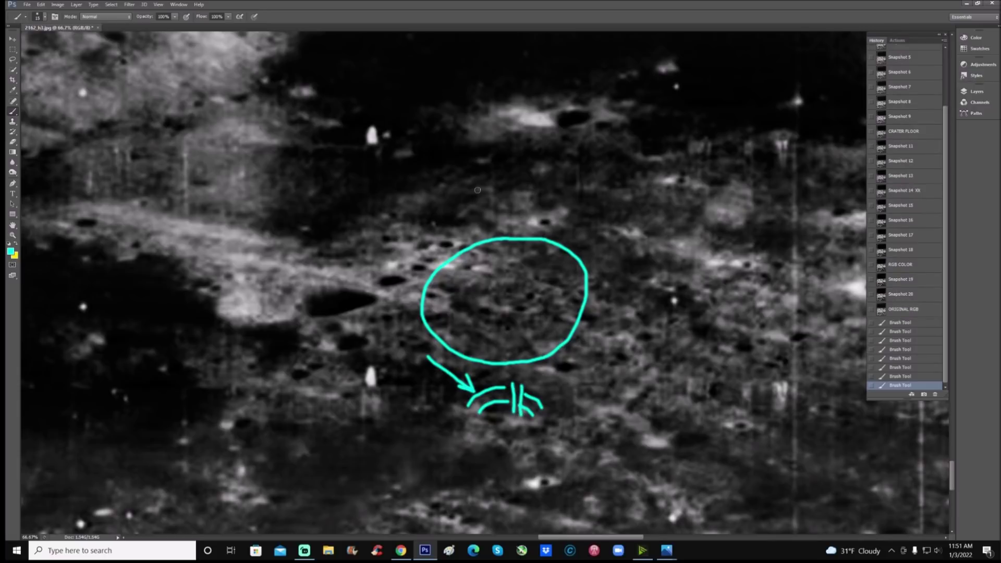
mouse_move(494, 183)
mouse_down()
mouse_move(537, 182)
mouse_move(528, 167)
mouse_up()
drag(495, 201, 535, 200)
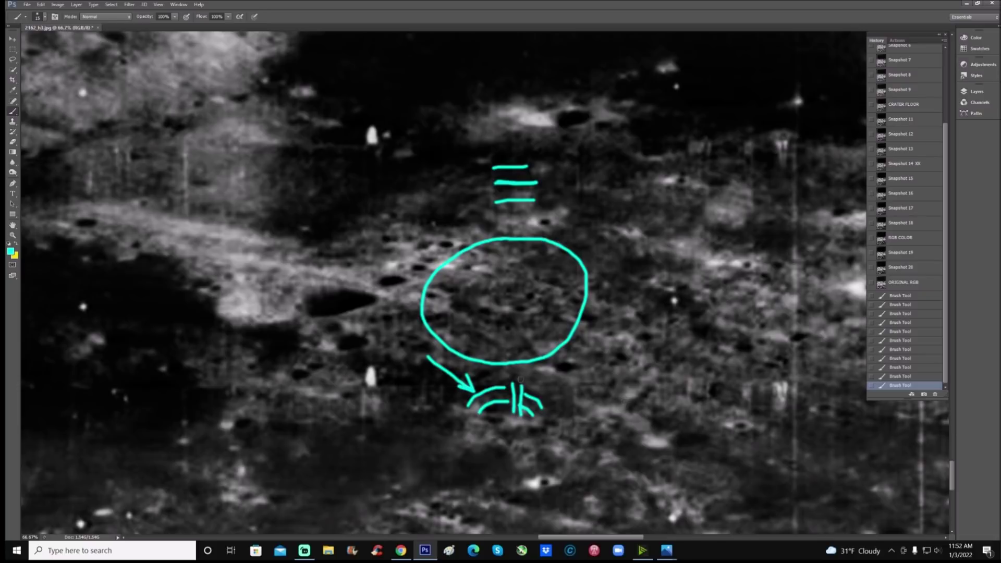
Step: Dot the space between the double arcs, and restore Snapshot 20 to clear the cyan marks
click(482, 401)
click(493, 396)
click(502, 396)
click(503, 396)
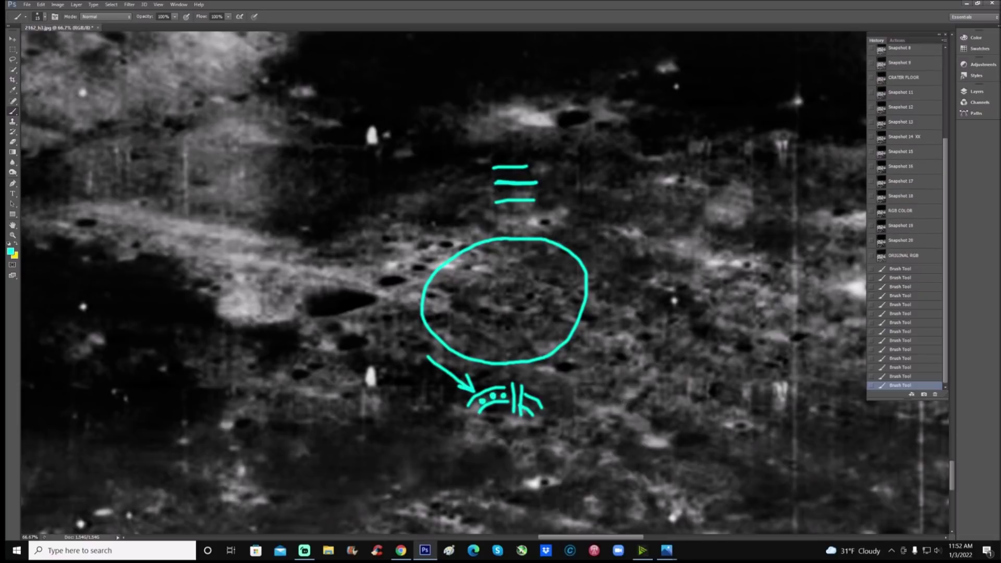
click(899, 241)
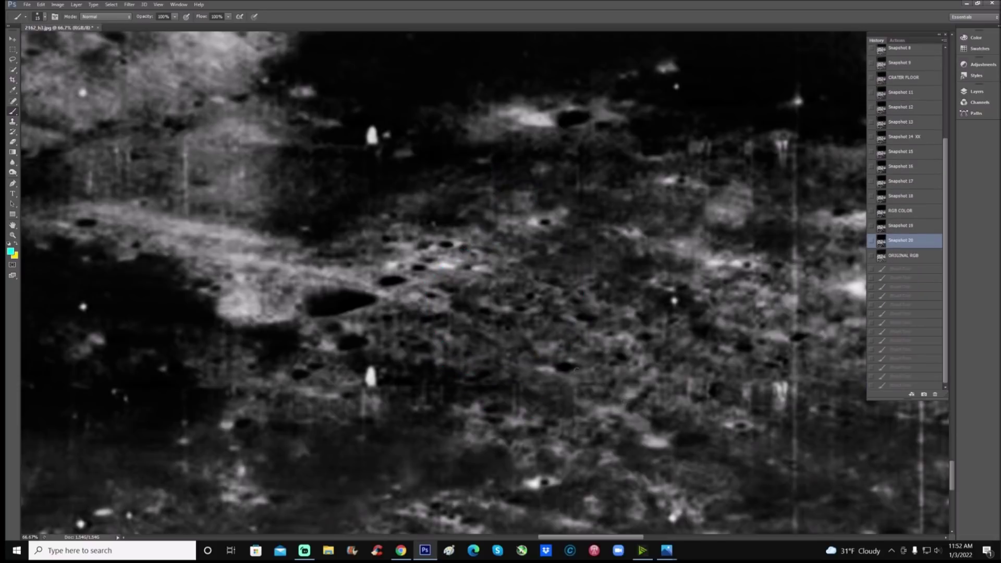
Step: Brush a small arrow below the pitted ground and outline the bright slope just west of the teardrop-shaped crater in cyan
scroll(576, 369, down, 2)
key(ctrl+plus)
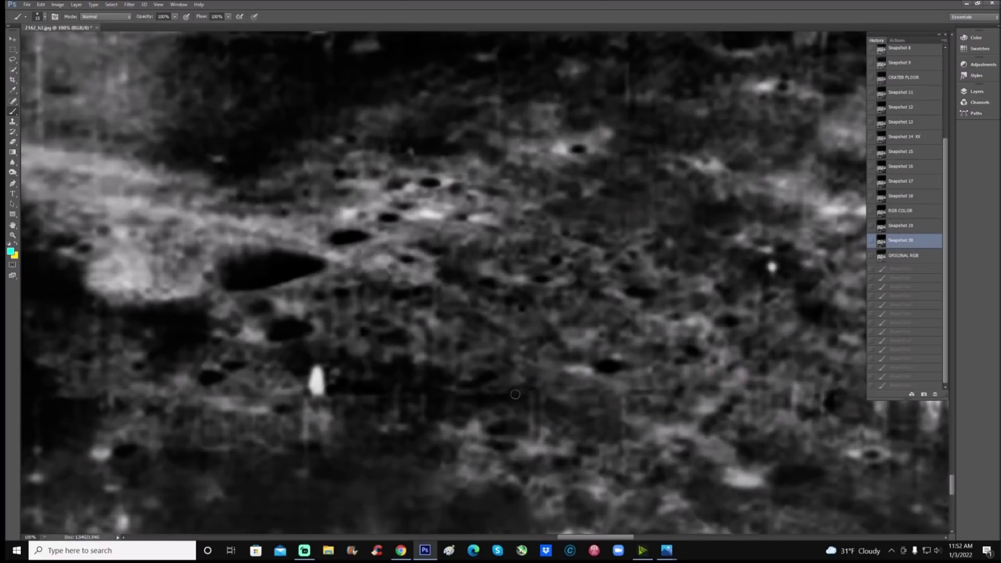
mouse_move(451, 389)
mouse_down()
mouse_move(477, 402)
mouse_move(460, 405)
mouse_move(479, 390)
mouse_up()
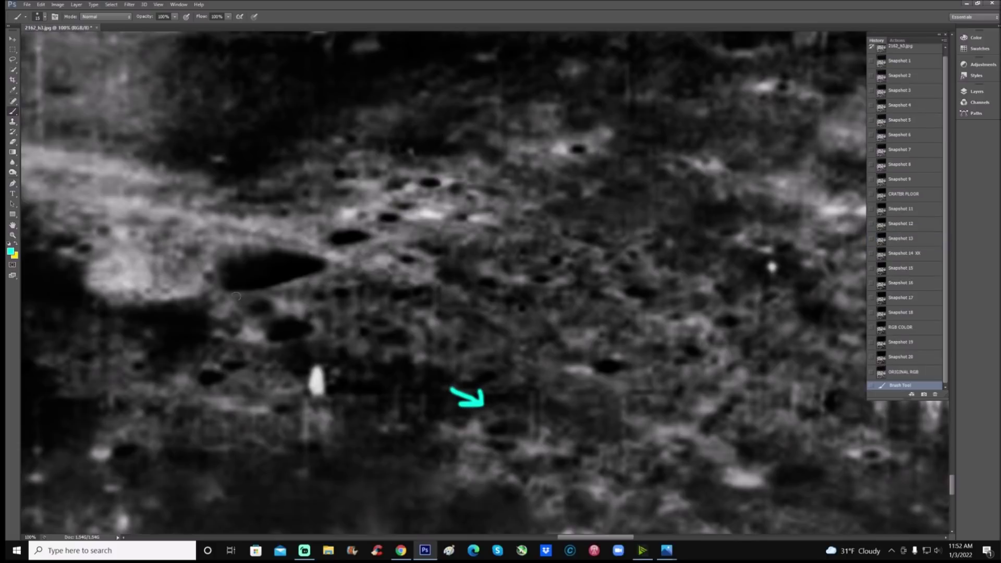
drag(589, 540, 569, 541)
scroll(410, 430, up, 2)
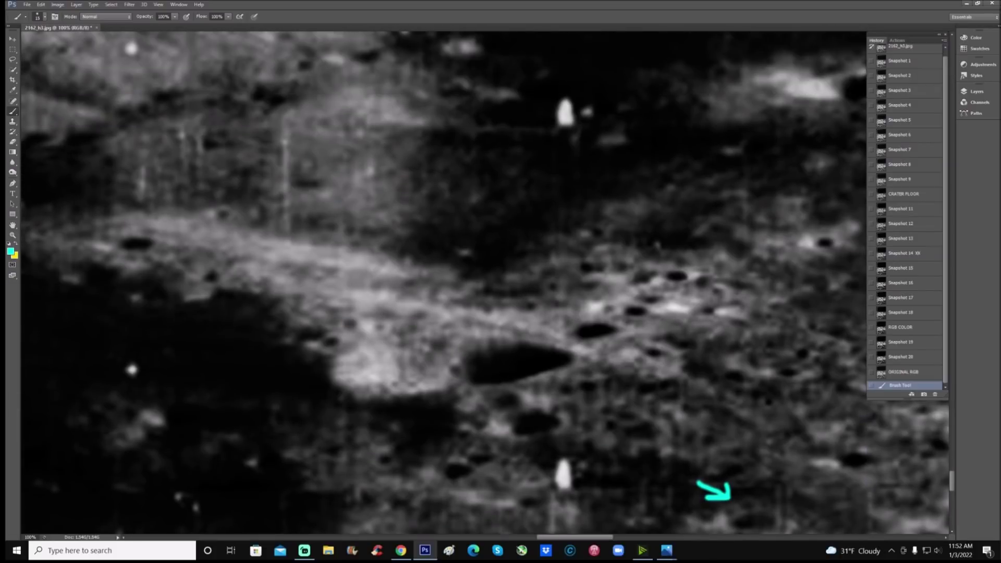
mouse_move(386, 286)
mouse_down()
mouse_move(299, 285)
mouse_move(267, 325)
mouse_move(335, 394)
mouse_move(448, 397)
mouse_move(470, 369)
mouse_move(447, 303)
mouse_move(385, 285)
mouse_up()
Step: Compare the bright slope in Snapshot 1 with the ORIGINAL RGB snapshot
scroll(885, 287, up, 1)
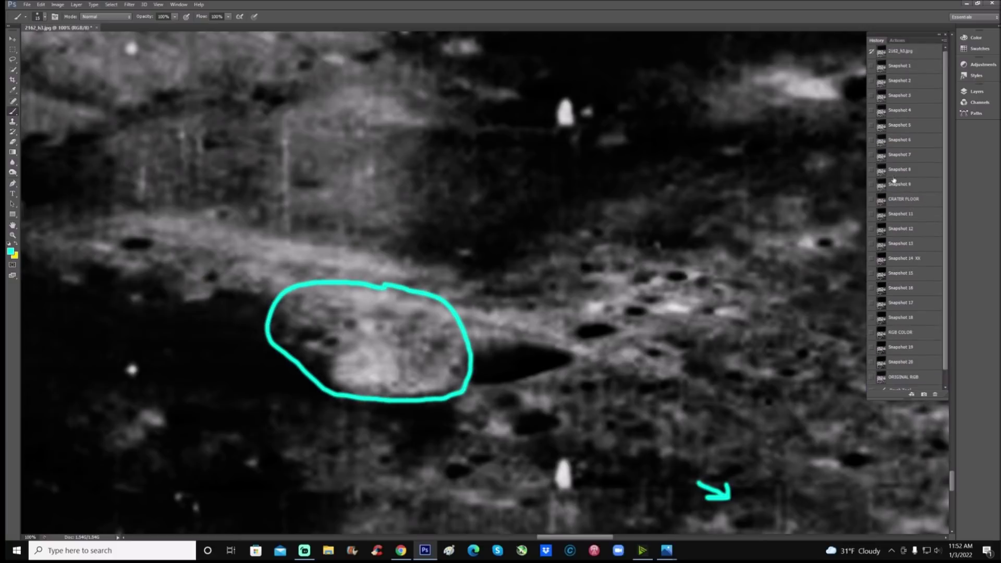
click(923, 70)
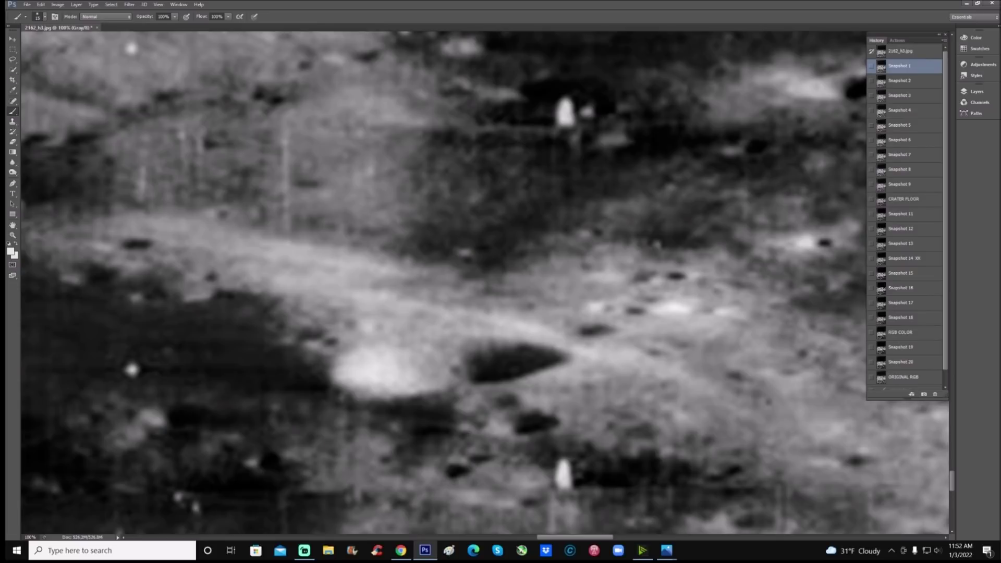
click(904, 376)
Step: Brush two strokes on the bright slope, and restore Snapshot 20 to clear them
mouse_move(421, 313)
mouse_down()
mouse_move(381, 349)
mouse_move(409, 377)
mouse_move(458, 349)
mouse_move(422, 315)
mouse_up()
mouse_move(348, 281)
mouse_down()
mouse_move(300, 290)
mouse_move(295, 350)
mouse_move(396, 342)
mouse_move(343, 291)
mouse_up()
click(901, 348)
Step: Draw a large cyan outline around the whole pitted plain east of the teardrop-shaped crater
key(z)
drag(201, 245, 194, 283)
scroll(194, 283, down, 3)
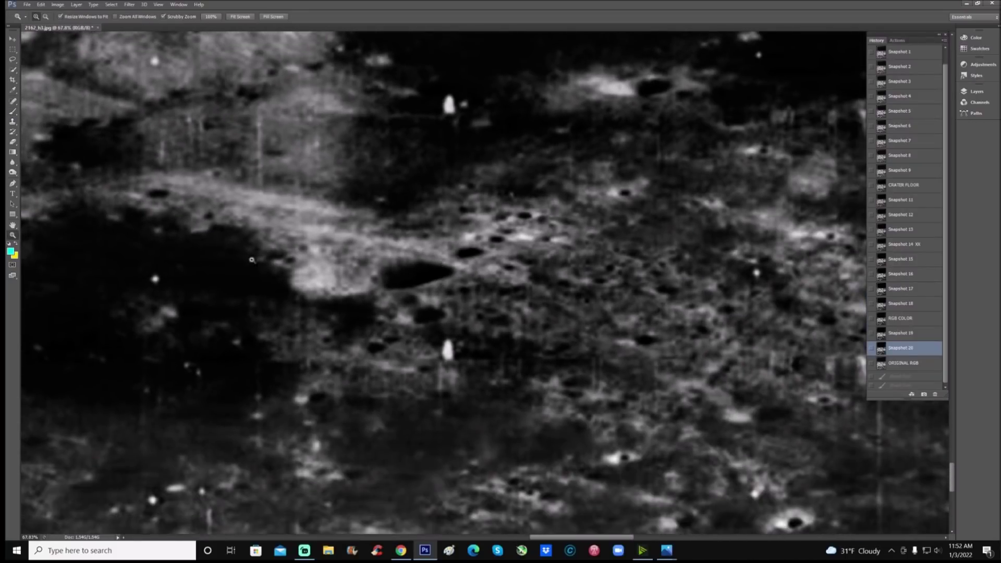
click(14, 114)
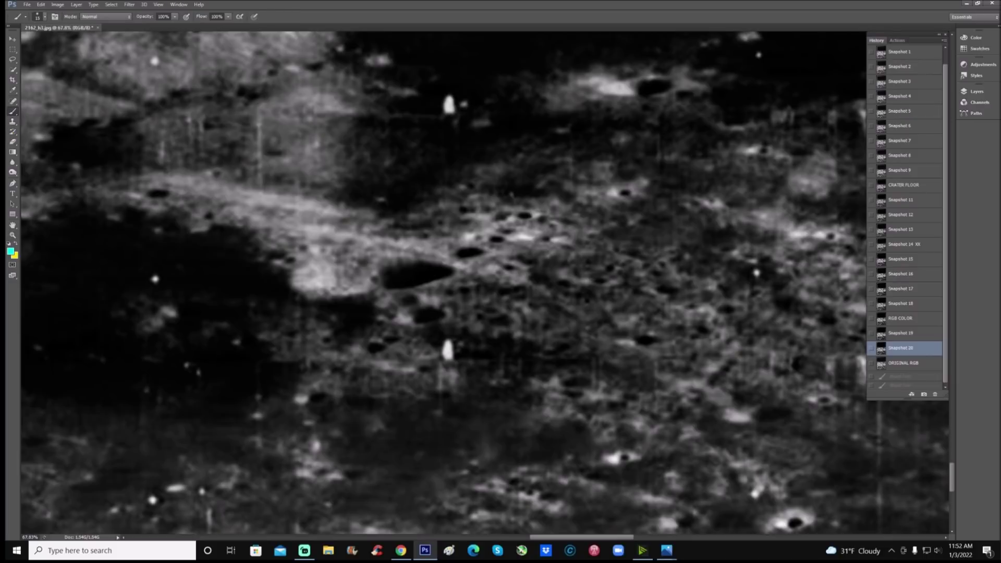
mouse_move(536, 218)
mouse_down()
mouse_move(412, 270)
mouse_move(409, 330)
mouse_move(467, 402)
mouse_move(580, 437)
mouse_move(696, 450)
mouse_move(801, 396)
mouse_move(833, 298)
mouse_move(795, 218)
mouse_move(685, 199)
mouse_move(523, 216)
mouse_up()
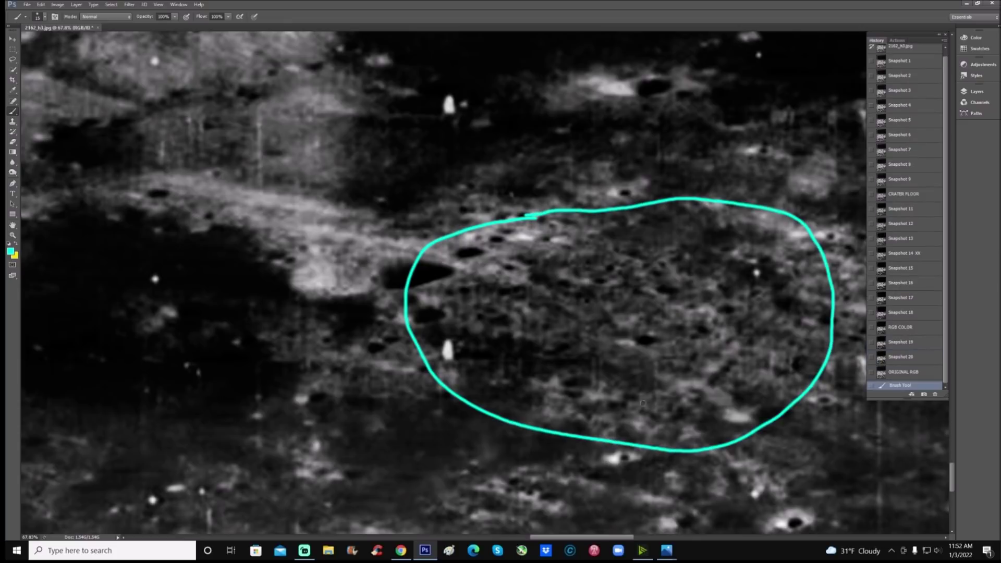
Step: Brush an arrow toward the pale vertical streaks east of the large outline, and undo the strokes back to the outline
drag(612, 538, 632, 538)
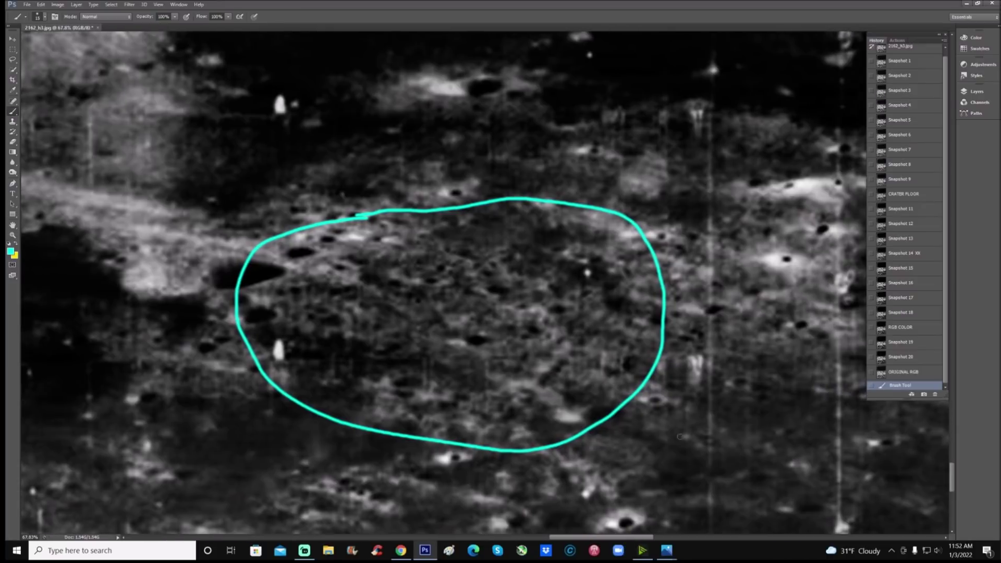
mouse_move(772, 386)
mouse_down()
mouse_move(702, 402)
mouse_move(720, 412)
mouse_up()
scroll(706, 356, down, 1)
scroll(629, 462, right, 3)
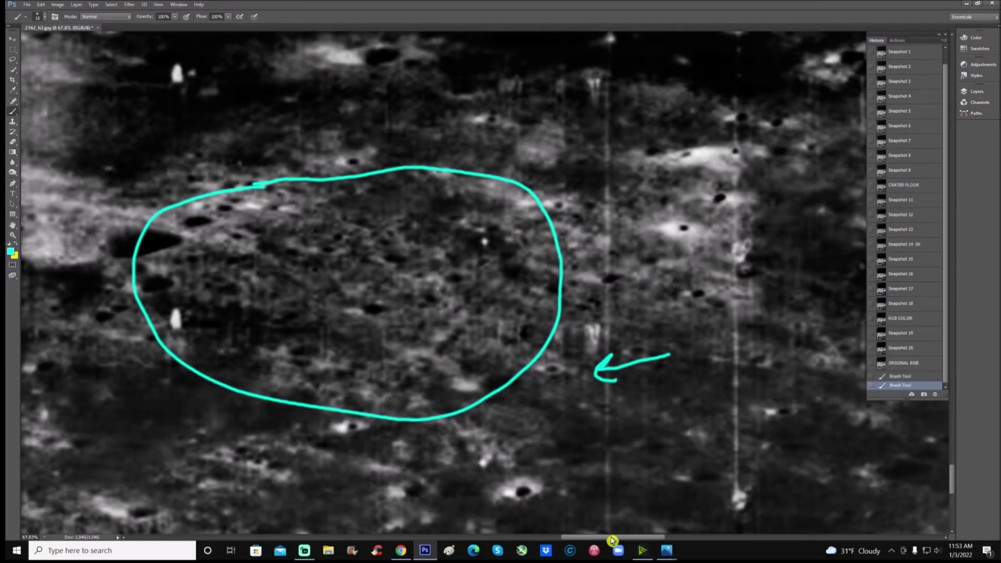
key(ctrl+alt+z)
key(ctrl+alt+z)
key(ctrl+alt+z)
Step: Brush a legged frame with a wavy line descending from it beside the outline's eastern edge, and restore Snapshot 20 to clear the marks
key(ctrl+plus)
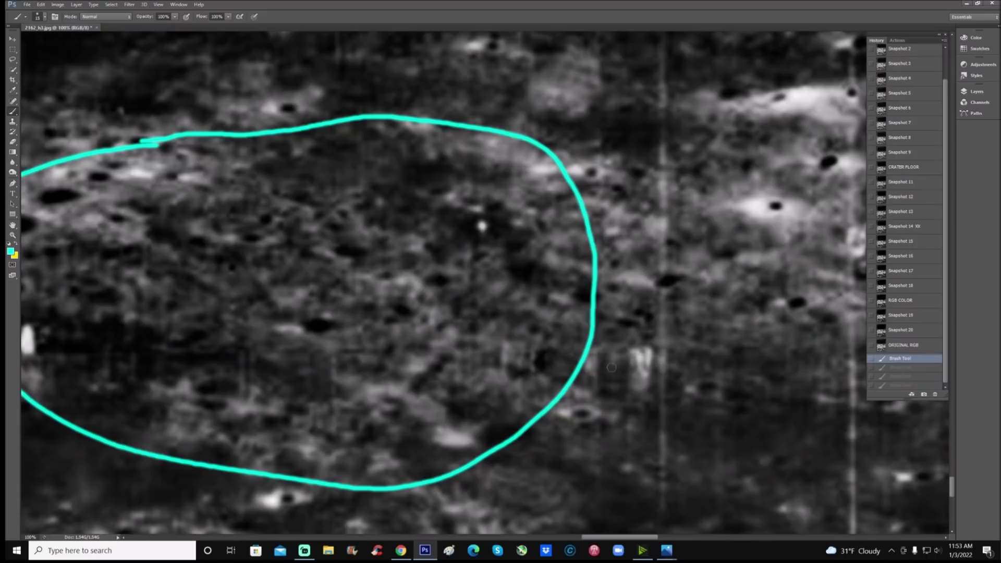
mouse_move(592, 388)
mouse_down()
mouse_move(587, 354)
mouse_move(620, 349)
mouse_move(652, 387)
mouse_up()
mouse_move(599, 366)
mouse_down()
mouse_move(606, 353)
mouse_move(605, 420)
mouse_up()
drag(608, 355, 632, 423)
mouse_move(626, 381)
mouse_down()
mouse_move(616, 410)
mouse_move(617, 511)
mouse_up()
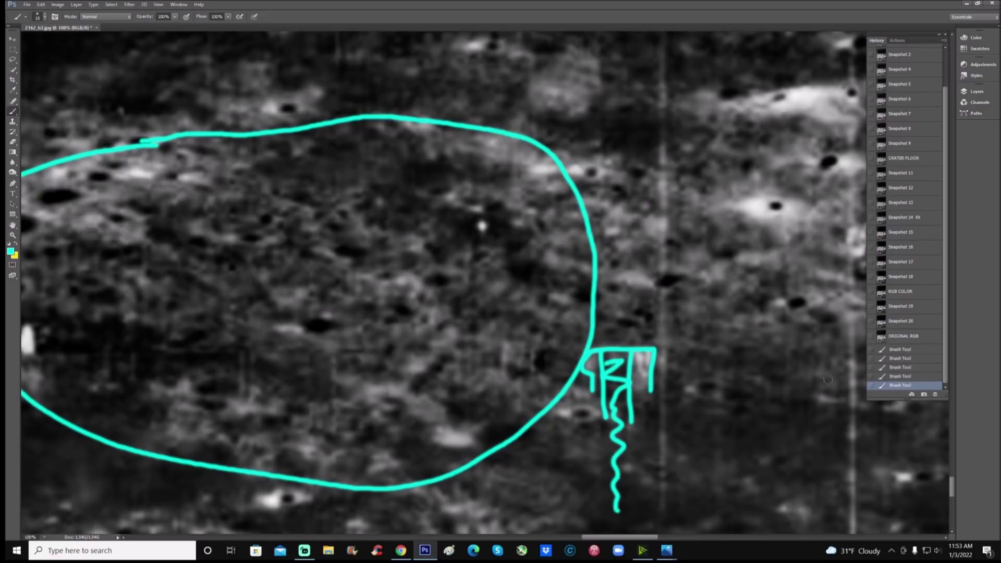
click(915, 323)
Step: Examine the unmarked pitted plain and its surroundings at several zoom levels, down to the image strip's lower edge
click(13, 235)
scroll(492, 259, down, 2)
drag(588, 540, 576, 541)
scroll(575, 443, up, 1)
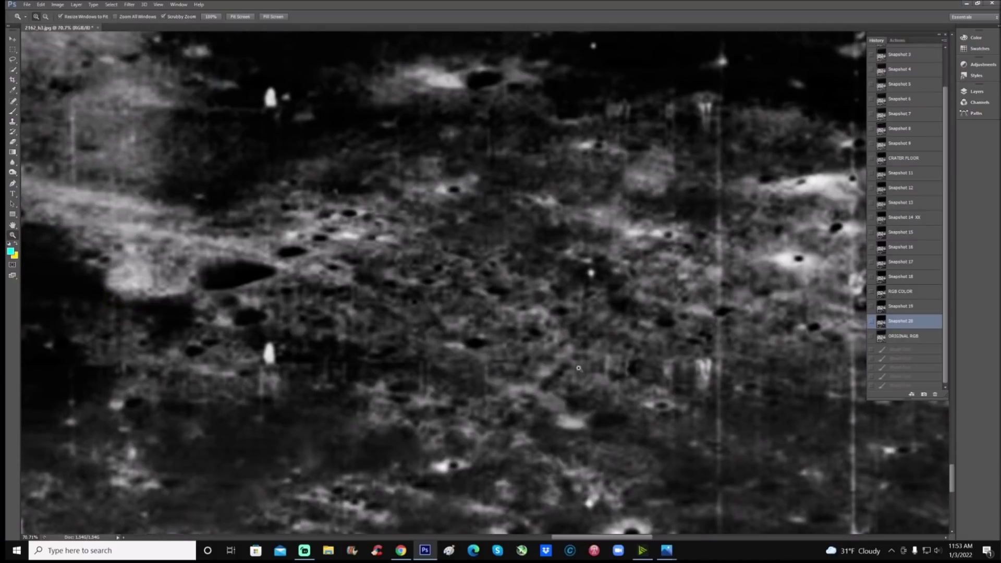
scroll(594, 412, down, 1)
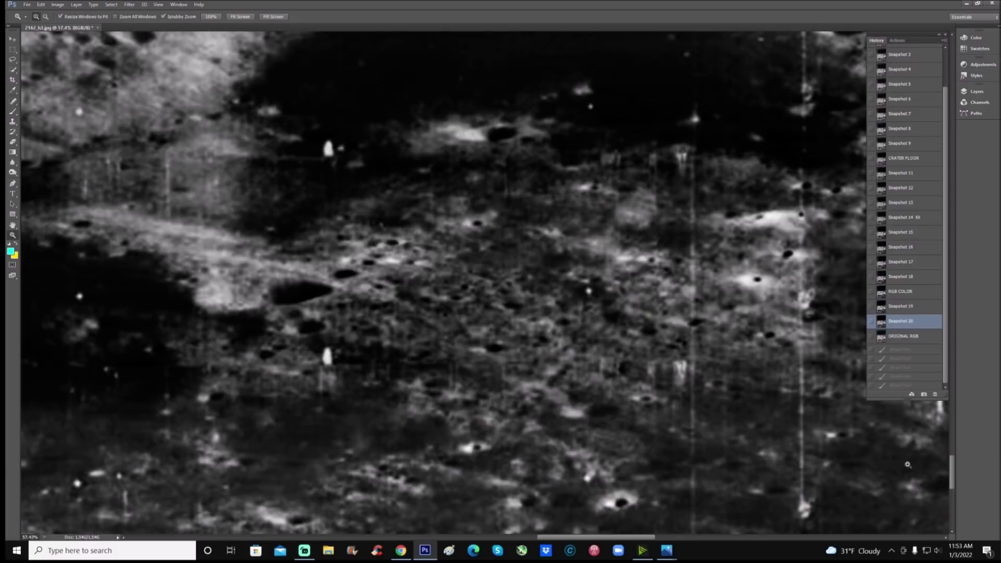
scroll(782, 352, down, 1)
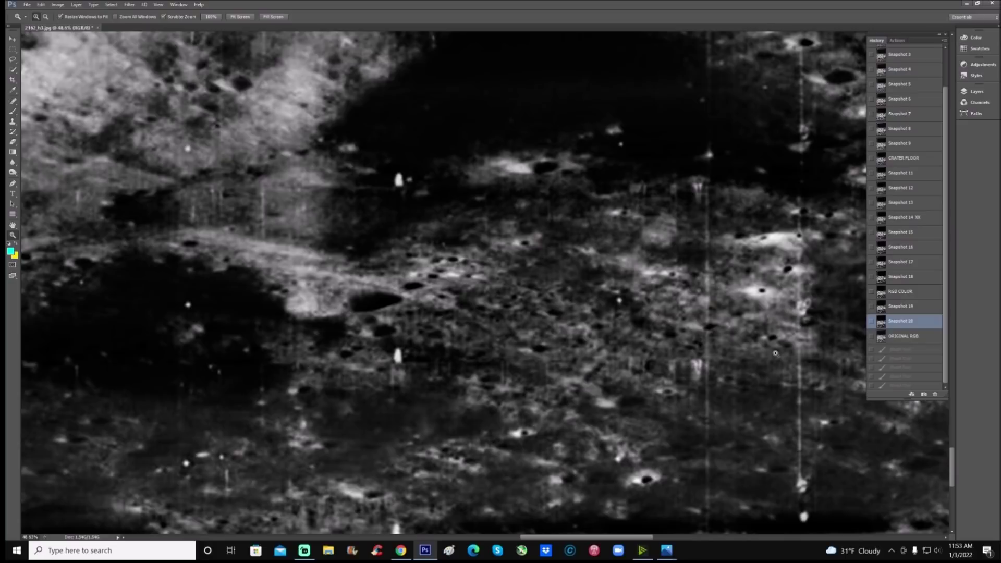
scroll(777, 357, up, 1)
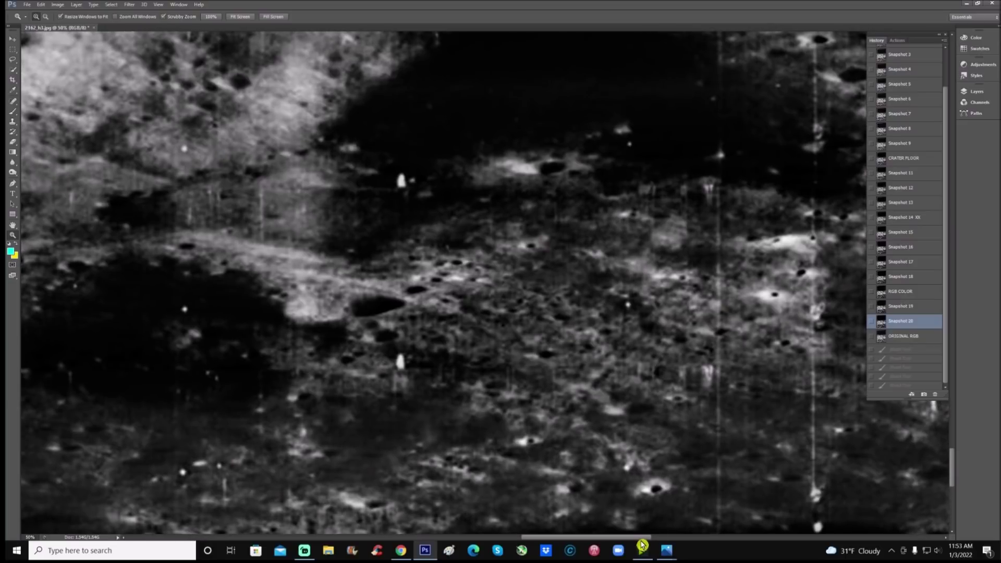
scroll(622, 447, up, 2)
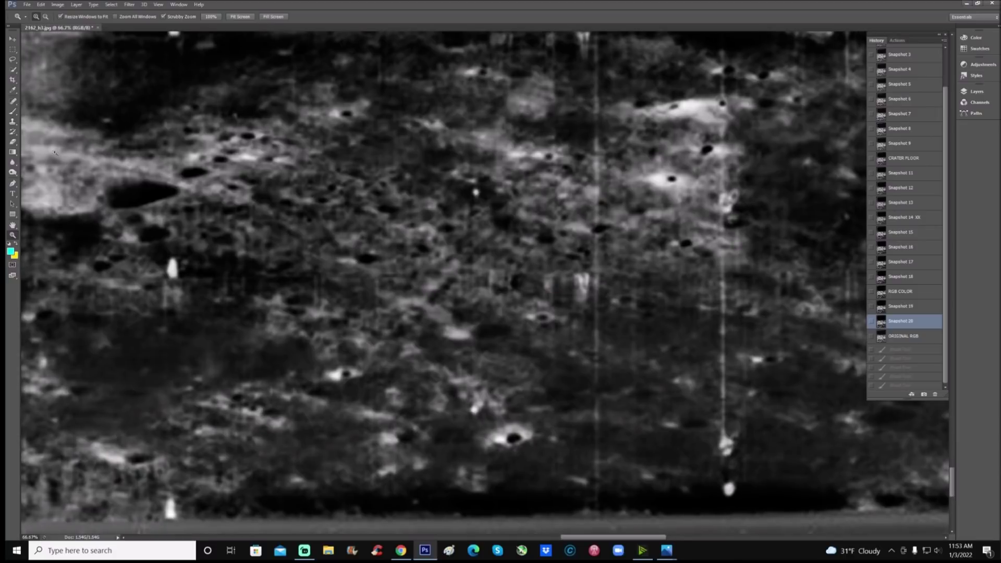
Step: Brush a cyan arrow and an angular outline above a curved shape on the light patch north of the bright-rimmed crater, and dot the shape's interior
click(14, 112)
mouse_move(580, 369)
mouse_down()
mouse_move(559, 377)
mouse_move(560, 369)
mouse_move(557, 380)
mouse_move(578, 383)
mouse_up()
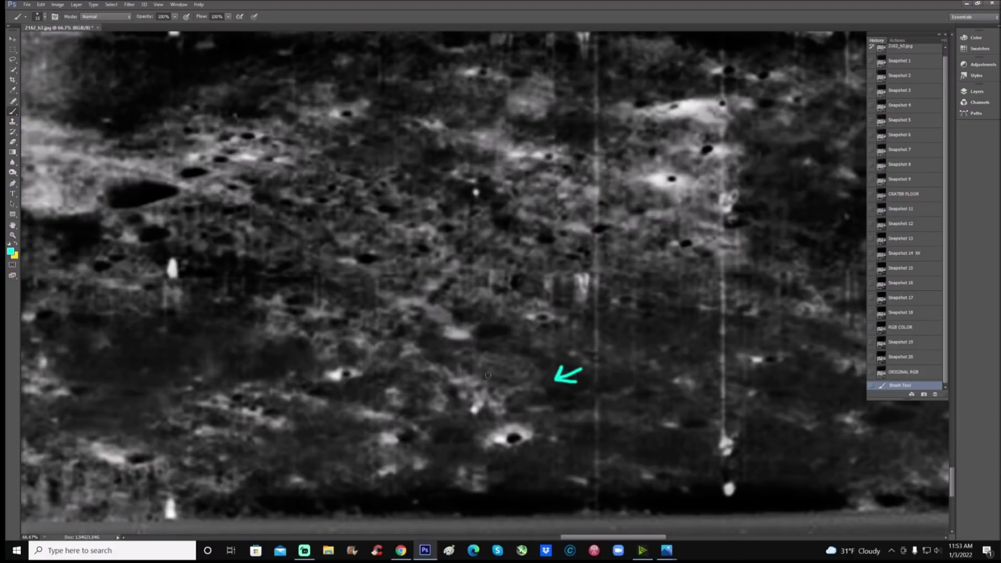
mouse_move(495, 379)
mouse_down()
mouse_move(516, 384)
mouse_move(539, 362)
mouse_move(494, 345)
mouse_up()
mouse_move(510, 397)
mouse_down()
mouse_move(544, 392)
mouse_move(487, 418)
mouse_move(485, 392)
mouse_move(501, 381)
mouse_move(540, 382)
mouse_move(548, 392)
mouse_up()
click(495, 398)
click(502, 389)
click(509, 387)
click(501, 400)
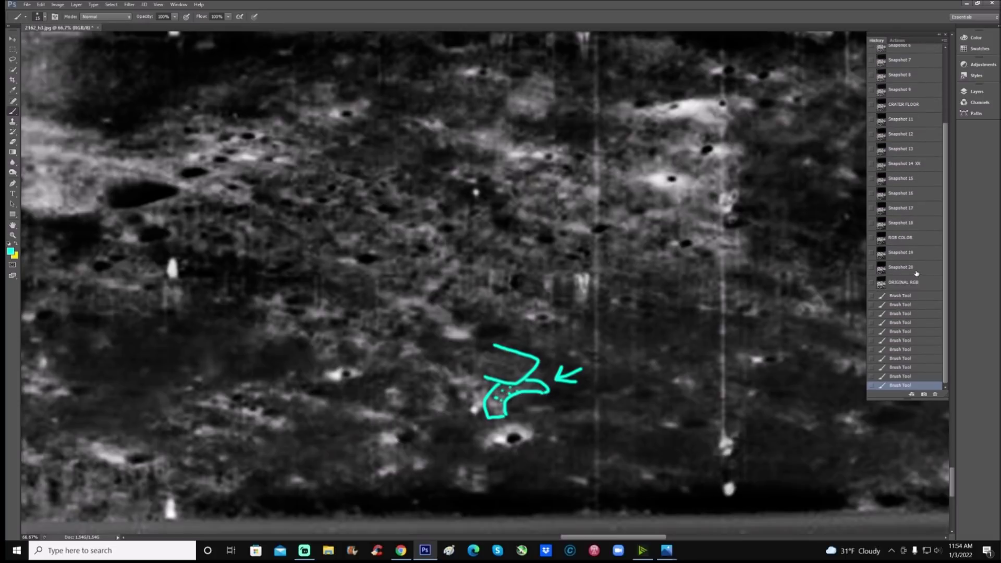
Step: Restore Snapshot 20, and brush a curve around the shape above the bright-rimmed crater and a small arrow on the plain's western side
click(908, 267)
mouse_move(495, 381)
mouse_down()
mouse_move(479, 409)
mouse_move(497, 424)
mouse_move(559, 384)
mouse_up()
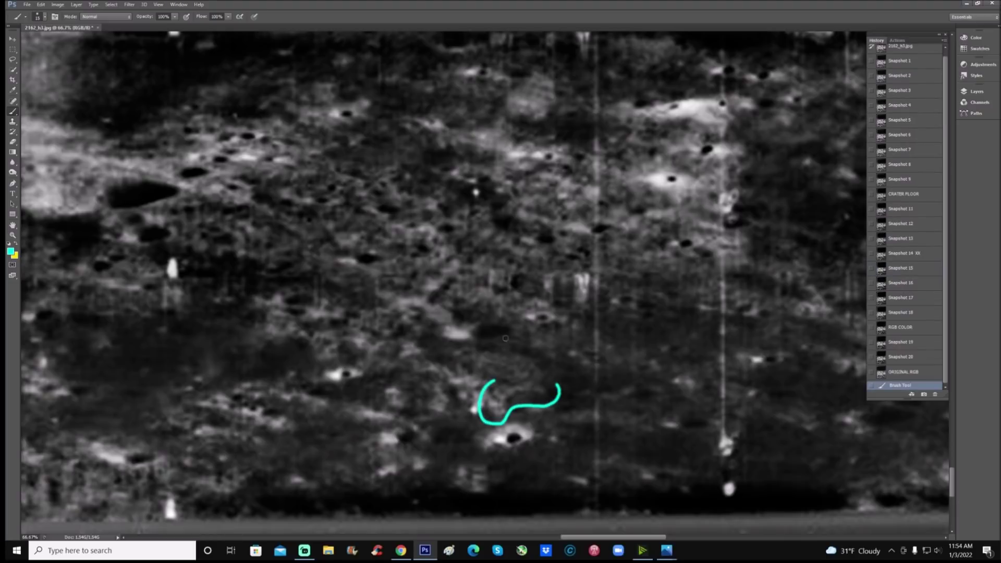
mouse_move(238, 272)
mouse_down()
mouse_move(268, 279)
mouse_move(253, 264)
mouse_up()
scroll(377, 277, up, 3)
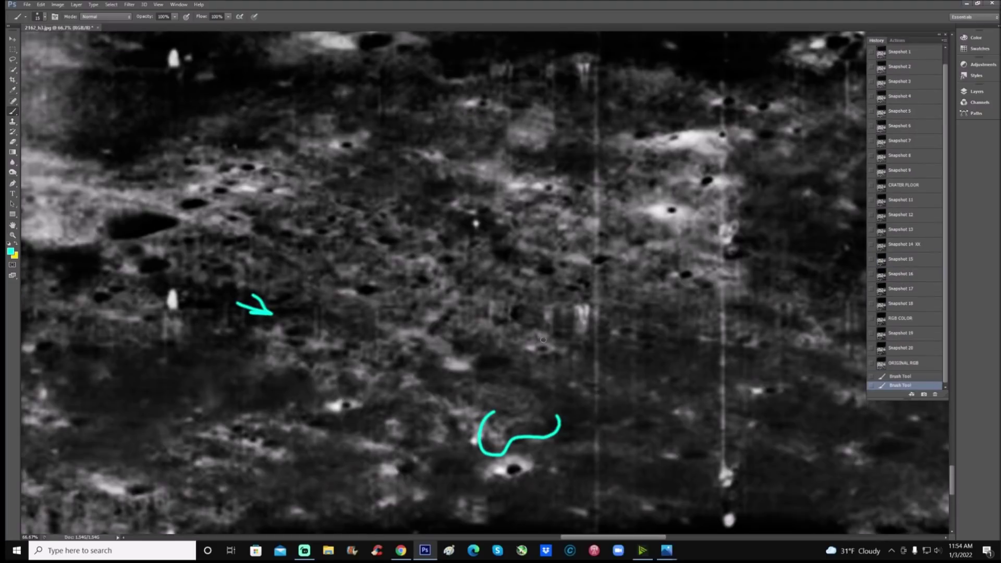
scroll(543, 334, down, 1)
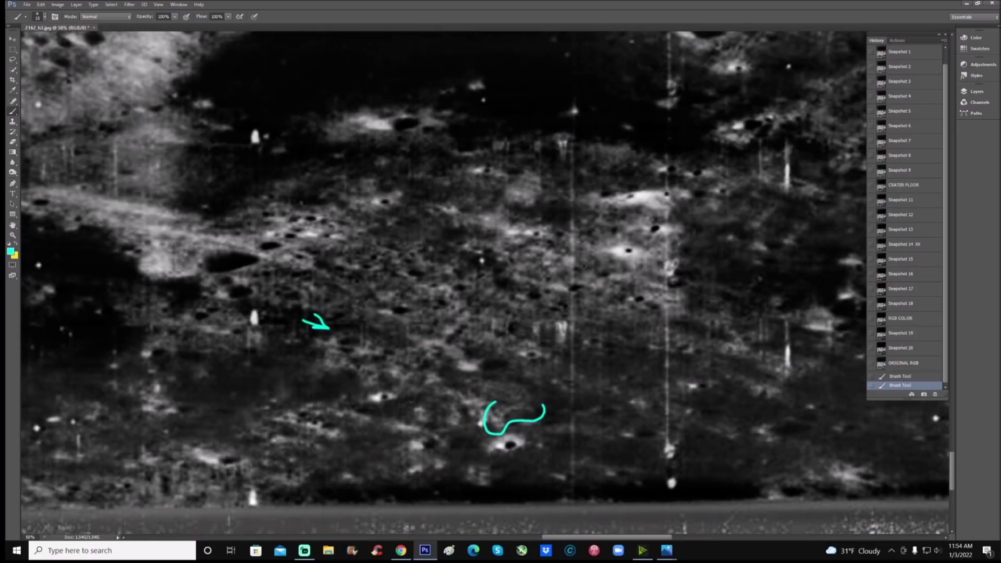
Step: Brush a large closed outline around the ridged dark region northeast of the pitted plain, and restore Snapshot 20 to clear the marks
drag(592, 539, 630, 537)
scroll(656, 418, up, 3)
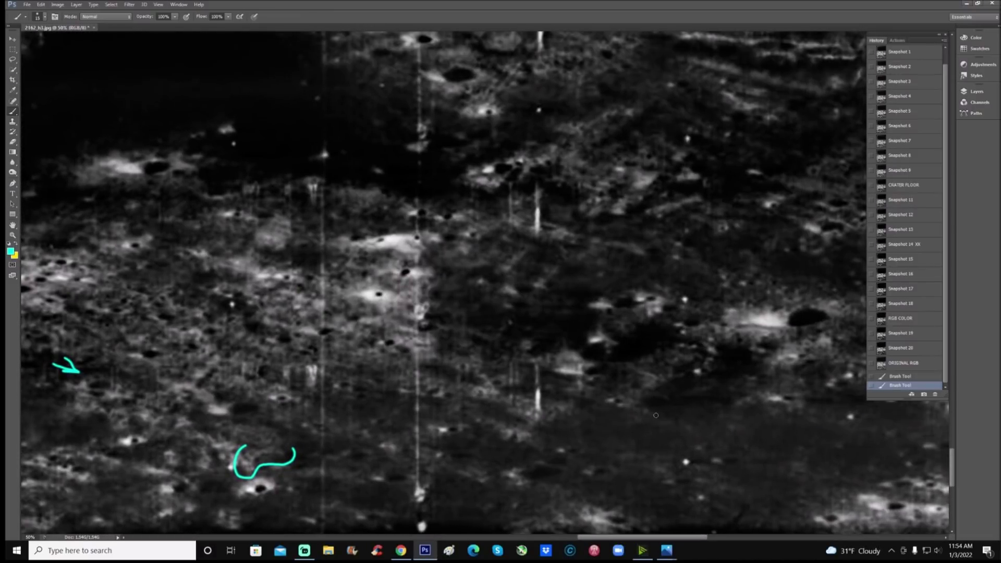
drag(656, 537, 686, 534)
scroll(693, 403, up, 8)
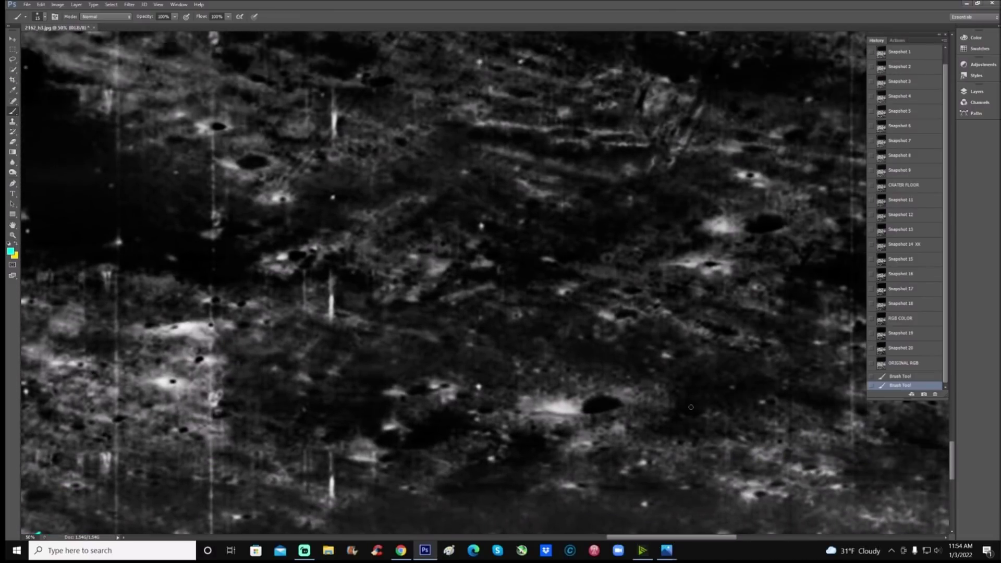
scroll(622, 318, up, 2)
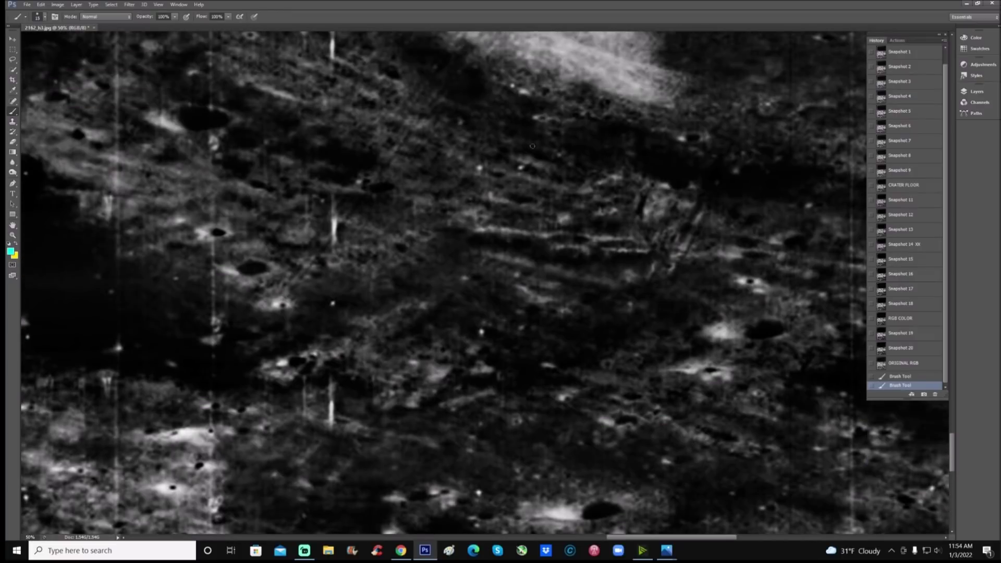
mouse_move(502, 127)
mouse_down()
mouse_move(428, 174)
mouse_move(412, 232)
mouse_move(220, 346)
mouse_move(214, 393)
mouse_move(330, 411)
mouse_move(422, 443)
mouse_move(622, 352)
mouse_move(689, 310)
mouse_move(734, 242)
mouse_move(740, 170)
mouse_move(499, 126)
mouse_up()
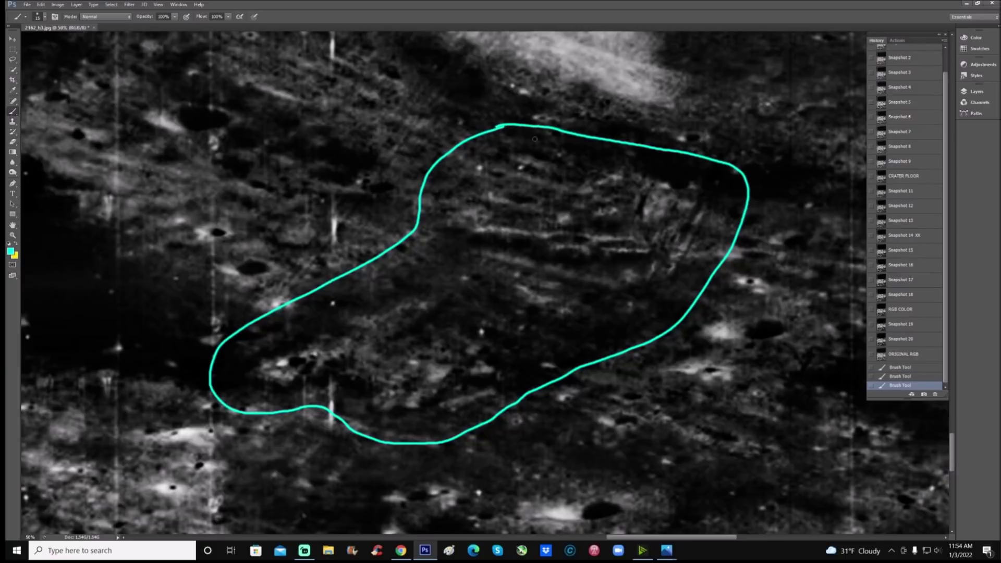
scroll(593, 330, down, 3)
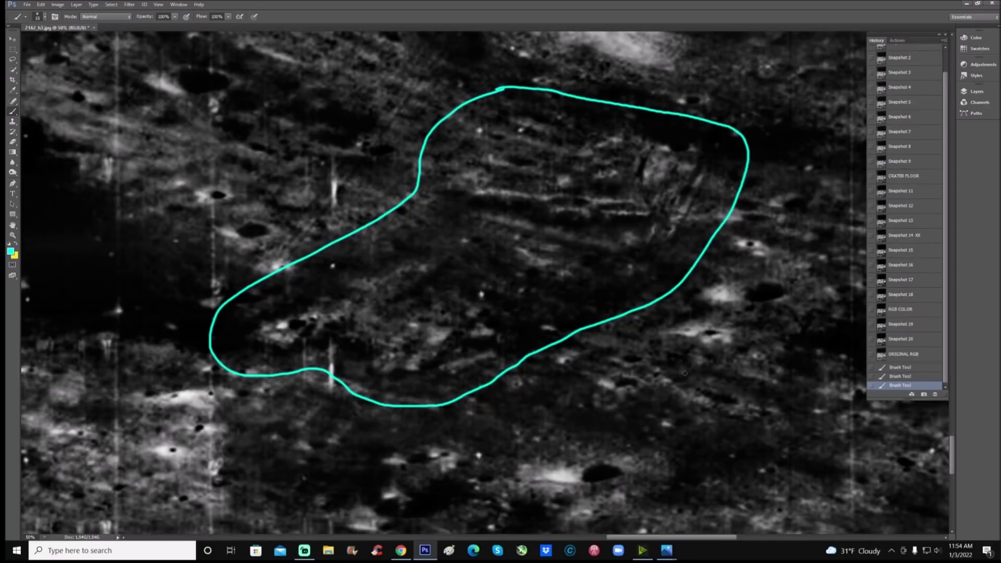
click(901, 339)
Step: Examine the unmarked ridged region, the black area west of it and the terrain down to the image strip's lower edge
scroll(604, 235, up, 4)
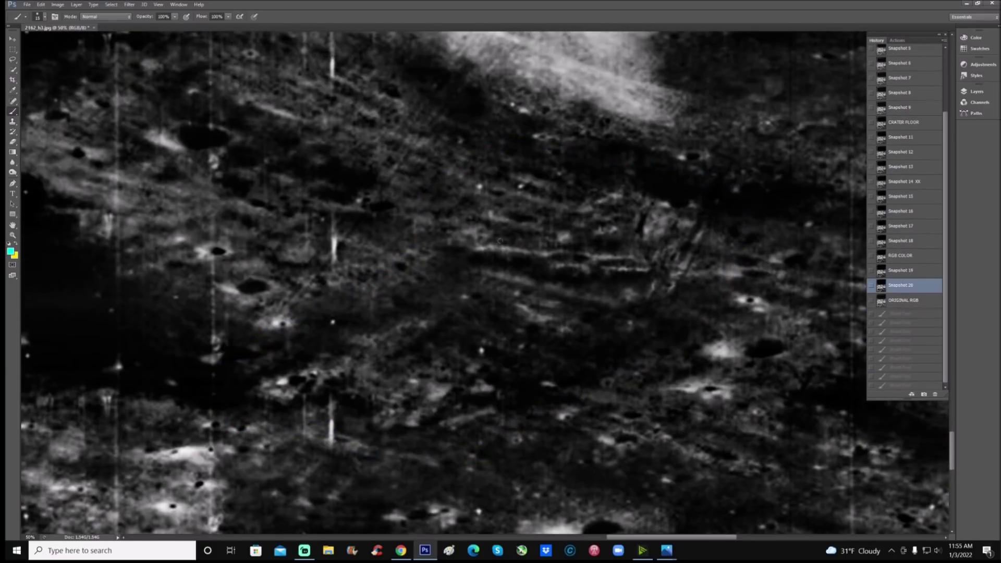
click(12, 235)
alt+click(368, 250)
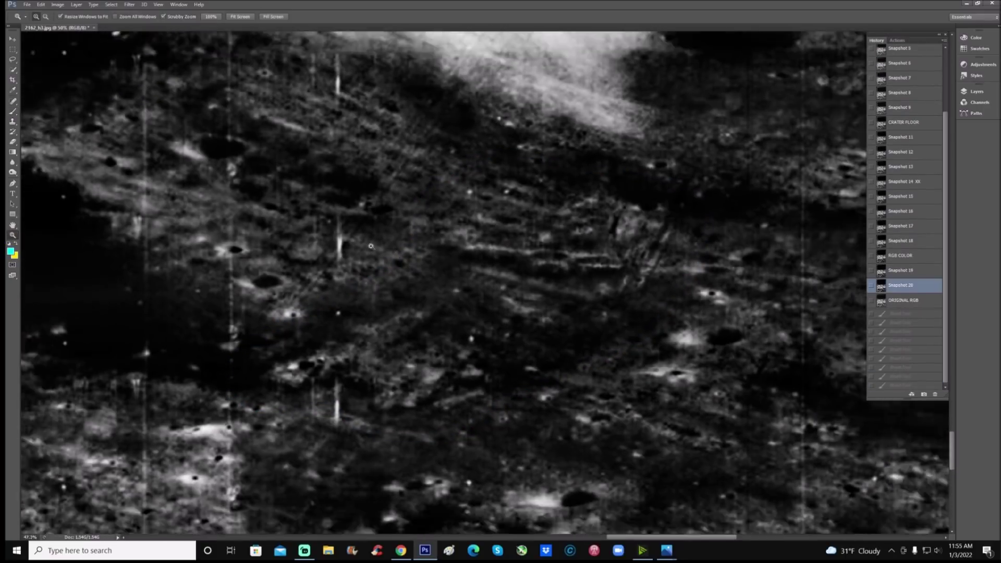
scroll(368, 250, down, 4)
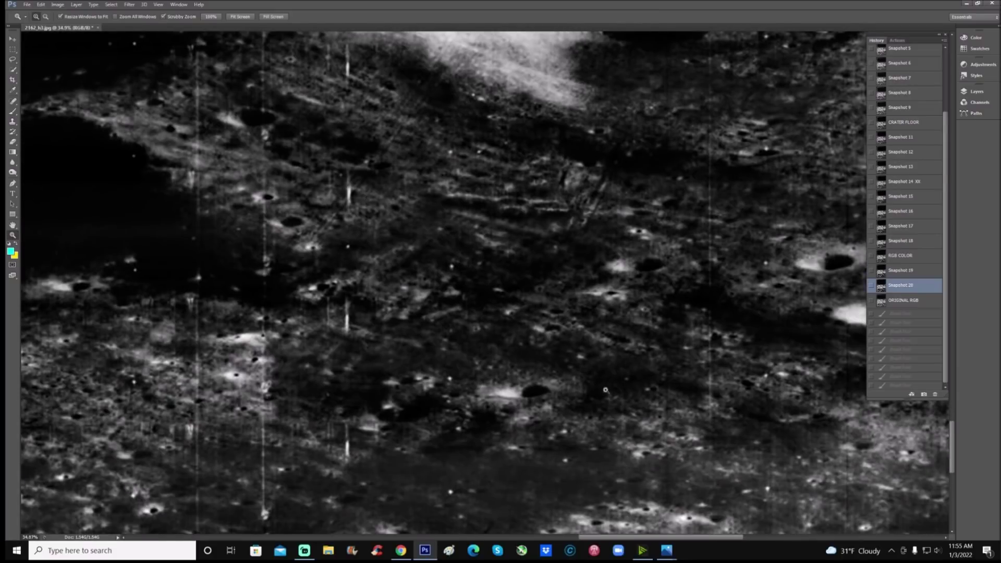
scroll(682, 401, left, 10)
scroll(682, 401, down, 2)
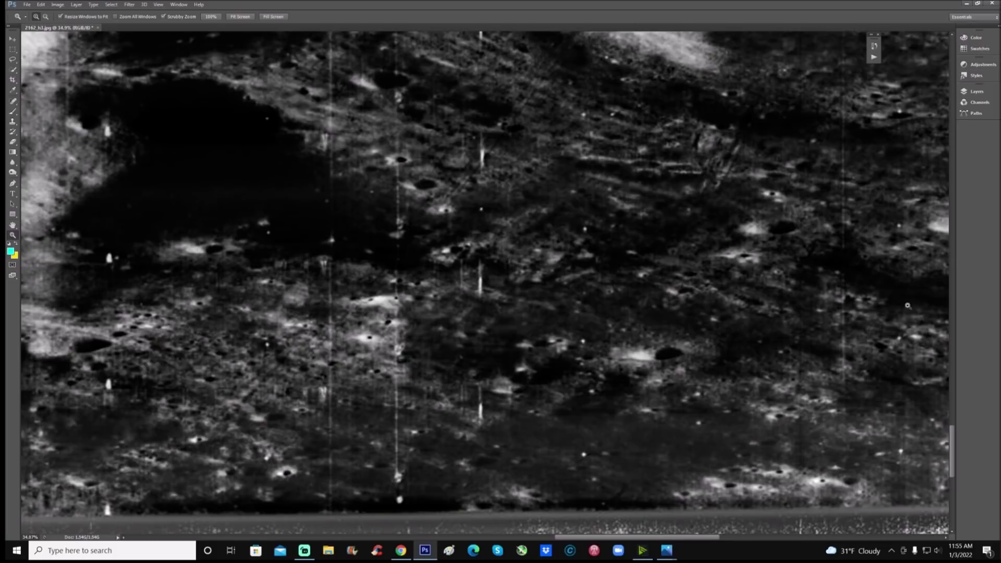
click(672, 389)
scroll(919, 304, down, 1)
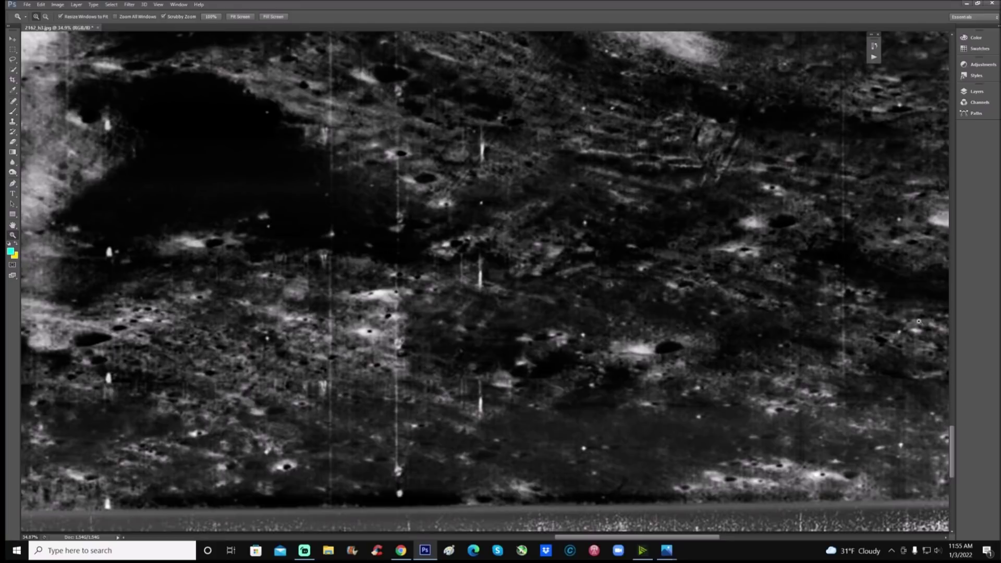
Step: Brush loops around four spots across the terrain east of the pitted plain and one pale northeastern patch, and revert the image to clear them
click(12, 113)
mouse_move(452, 298)
mouse_down()
mouse_move(446, 328)
mouse_move(474, 313)
mouse_up()
mouse_move(652, 285)
mouse_down()
mouse_move(678, 317)
mouse_move(700, 292)
mouse_up()
mouse_move(598, 278)
mouse_down()
mouse_move(628, 295)
mouse_move(605, 270)
mouse_up()
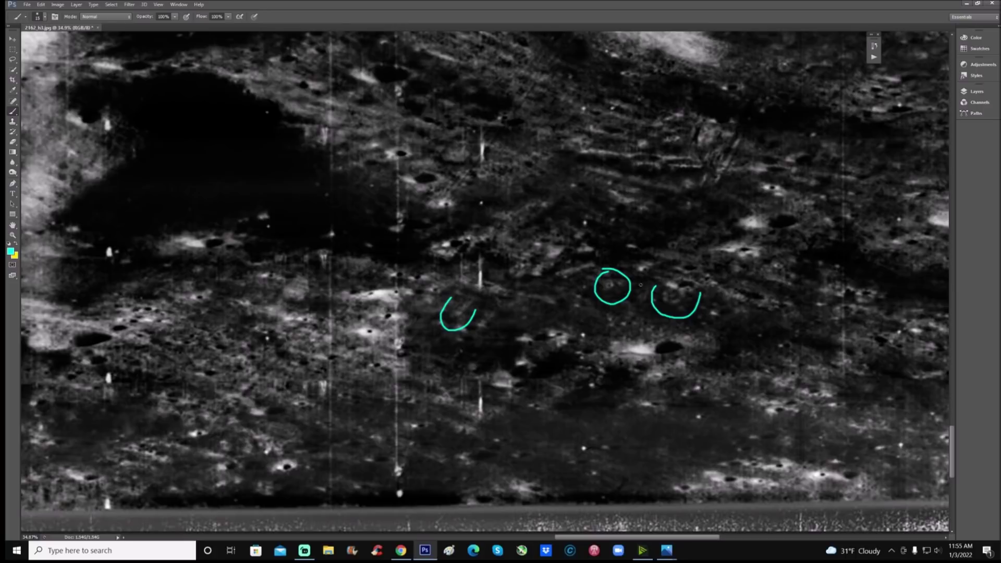
mouse_move(818, 275)
mouse_down()
mouse_move(809, 307)
mouse_move(839, 330)
mouse_move(880, 318)
mouse_move(879, 274)
mouse_up()
scroll(874, 209, up, 3)
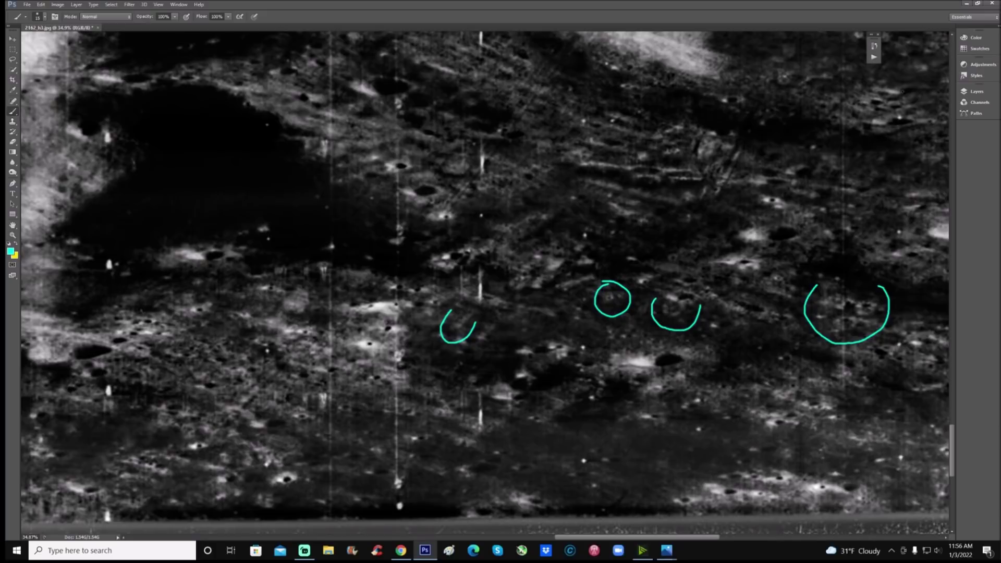
mouse_move(893, 76)
mouse_down()
mouse_move(863, 145)
mouse_move(902, 78)
mouse_up()
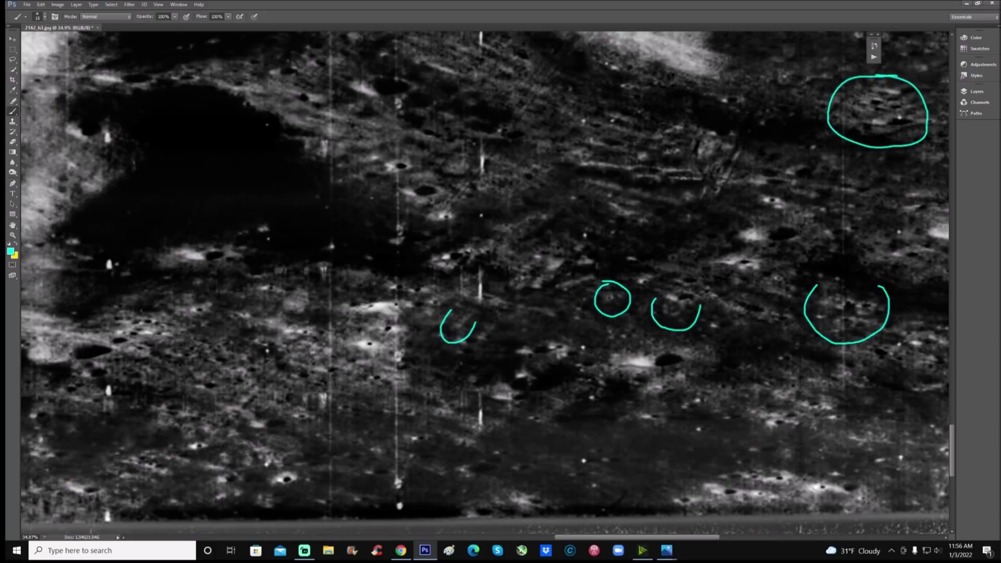
key(F12)
scroll(499, 135, up, 1)
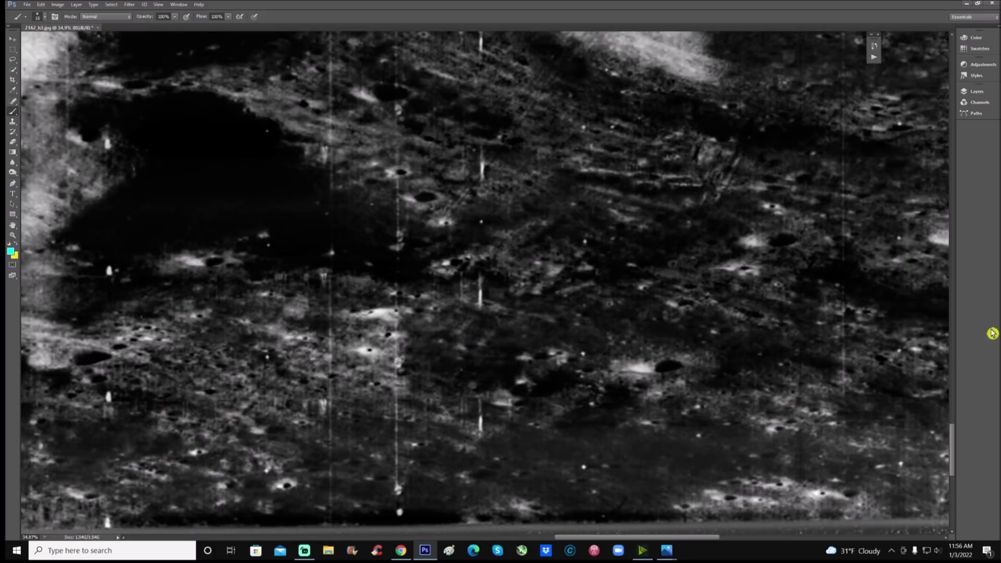